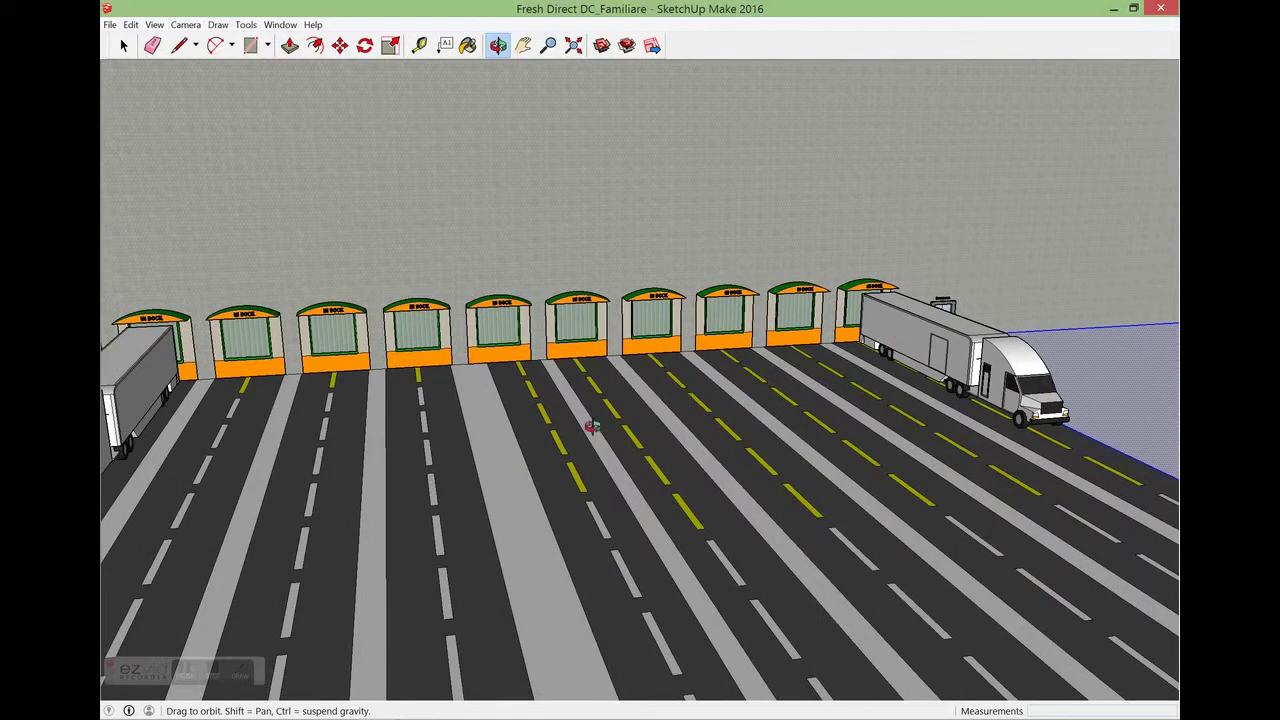
Examine the finished Fresh Direct distribution center model, including its loading docks, parked trucks, front facade and parking lot
{"action": "scroll", "coordinate": [589, 240], "scroll_direction": "down", "scroll_amount": 2}
{"action": "left_click_drag", "start_coordinate": [589, 240], "coordinate": [1017, 346]}
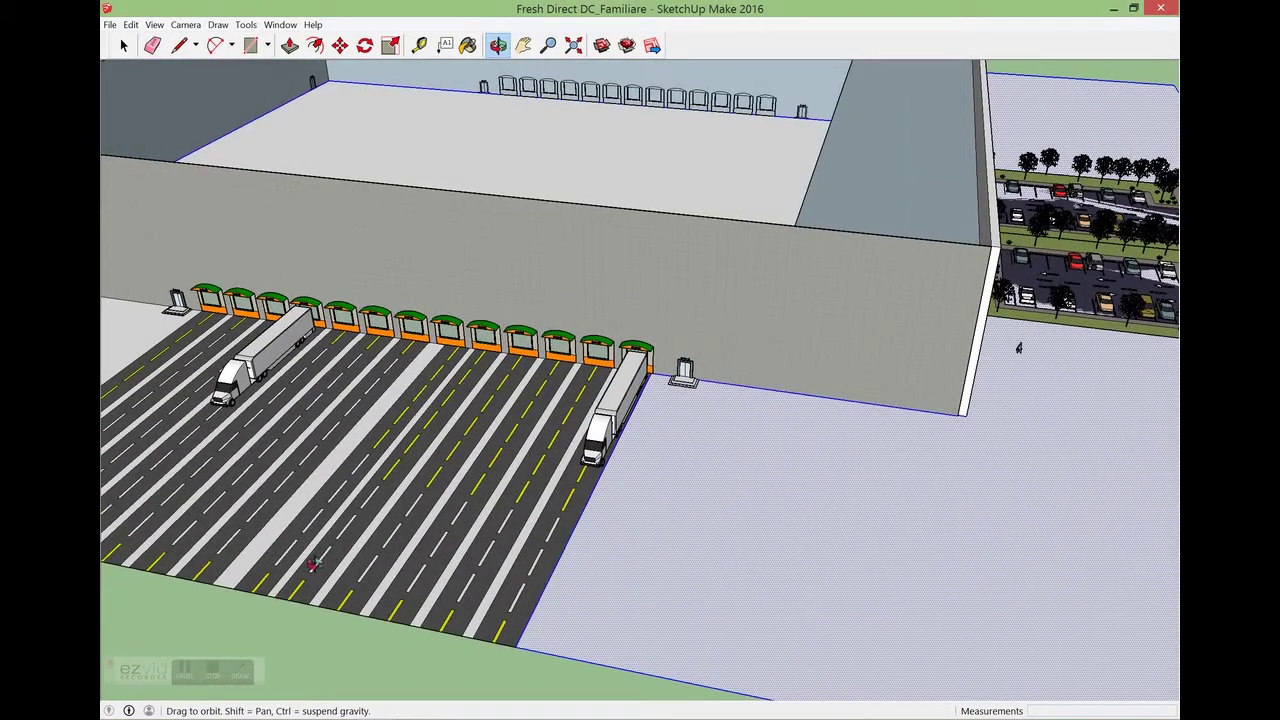
{"action": "left_click_drag", "start_coordinate": [998, 278], "coordinate": [1000, 360]}
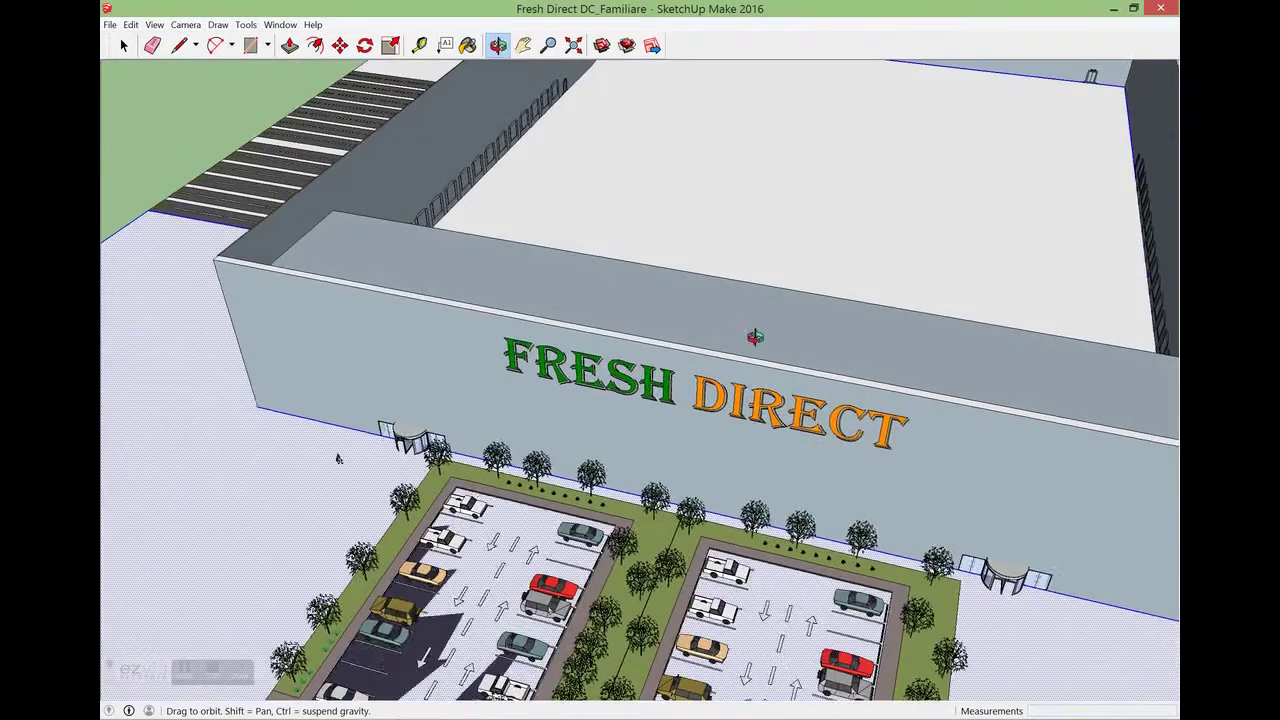
{"action": "left_click", "coordinate": [522, 45]}
{"action": "left_click_drag", "start_coordinate": [1015, 247], "coordinate": [759, 298]}
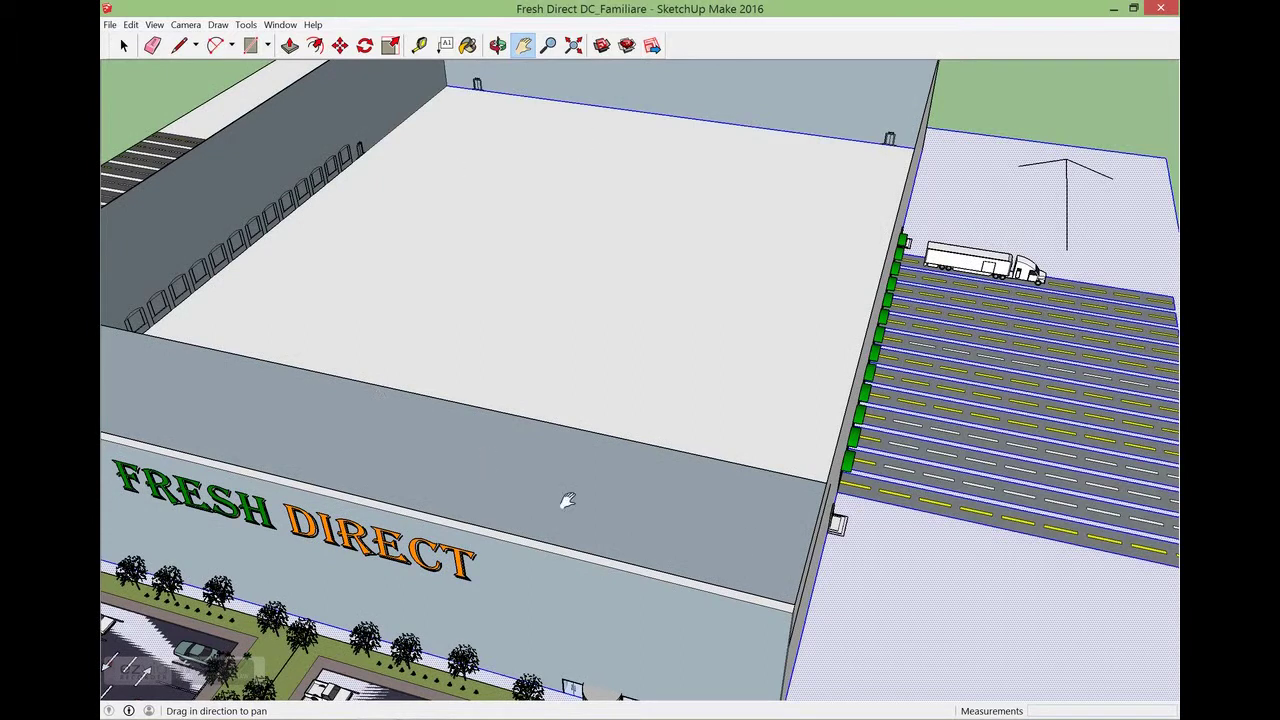
{"action": "left_click", "coordinate": [497, 45]}
{"action": "left_click_drag", "start_coordinate": [760, 369], "coordinate": [526, 360]}
{"action": "left_click_drag", "start_coordinate": [434, 335], "coordinate": [849, 400]}
{"action": "scroll", "coordinate": [912, 462], "scroll_direction": "up", "scroll_amount": 6}
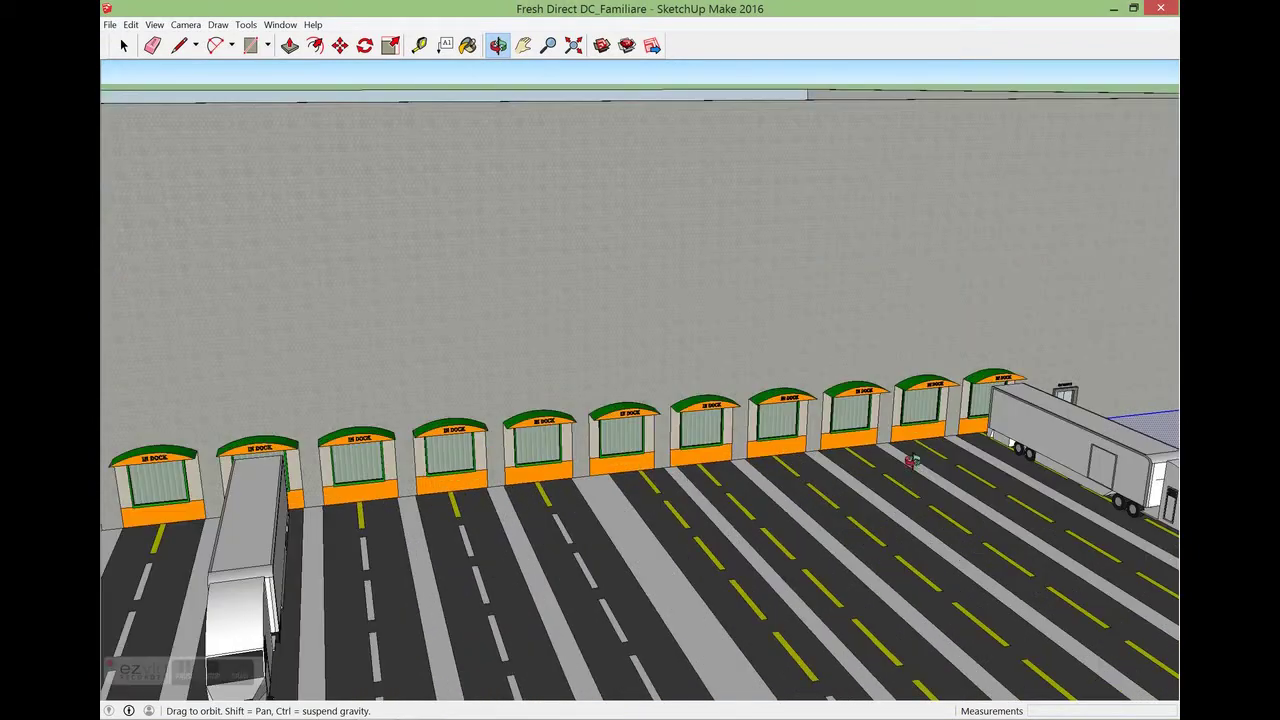
{"action": "scroll", "coordinate": [911, 456], "scroll_direction": "up", "scroll_amount": 4}
{"action": "left_click_drag", "start_coordinate": [960, 450], "coordinate": [740, 190]}
{"action": "left_click", "coordinate": [524, 46]}
{"action": "left_click_drag", "start_coordinate": [963, 277], "coordinate": [800, 290]}
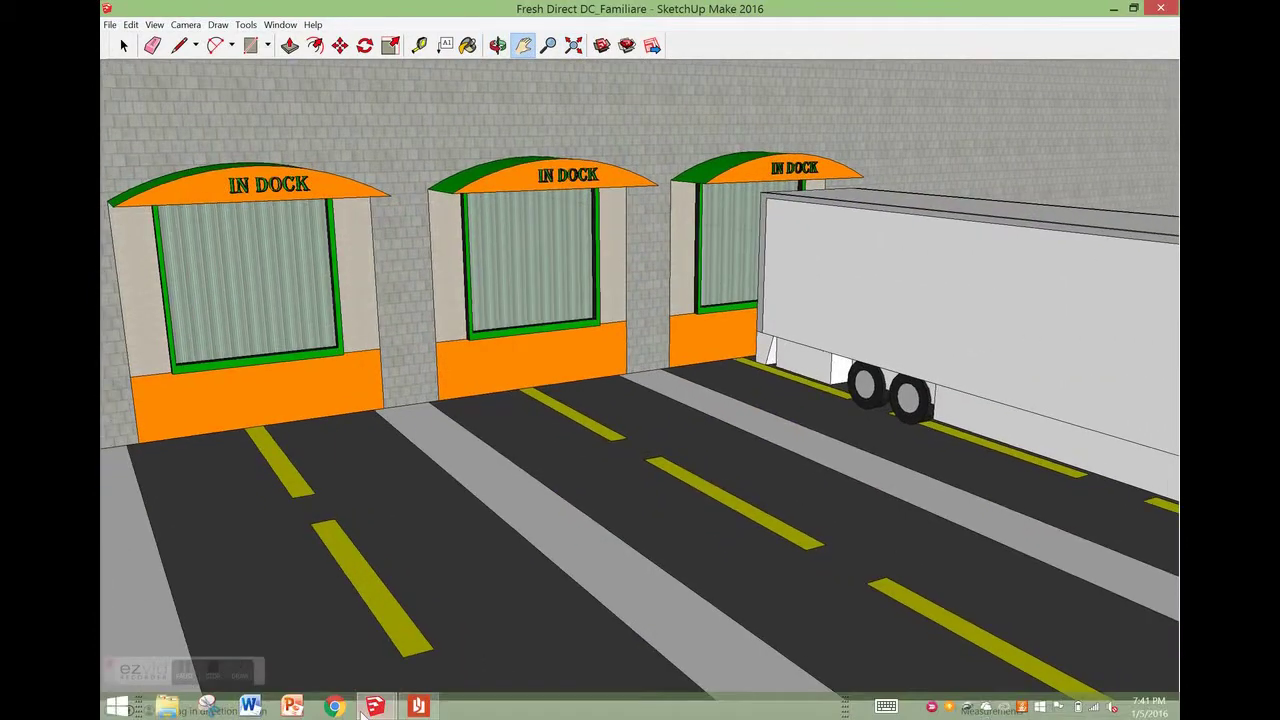
Switch to the project PDF in Reader and highlight the text from the 500,000 square feet requirement through the truck depth line
{"action": "left_click", "coordinate": [418, 706]}
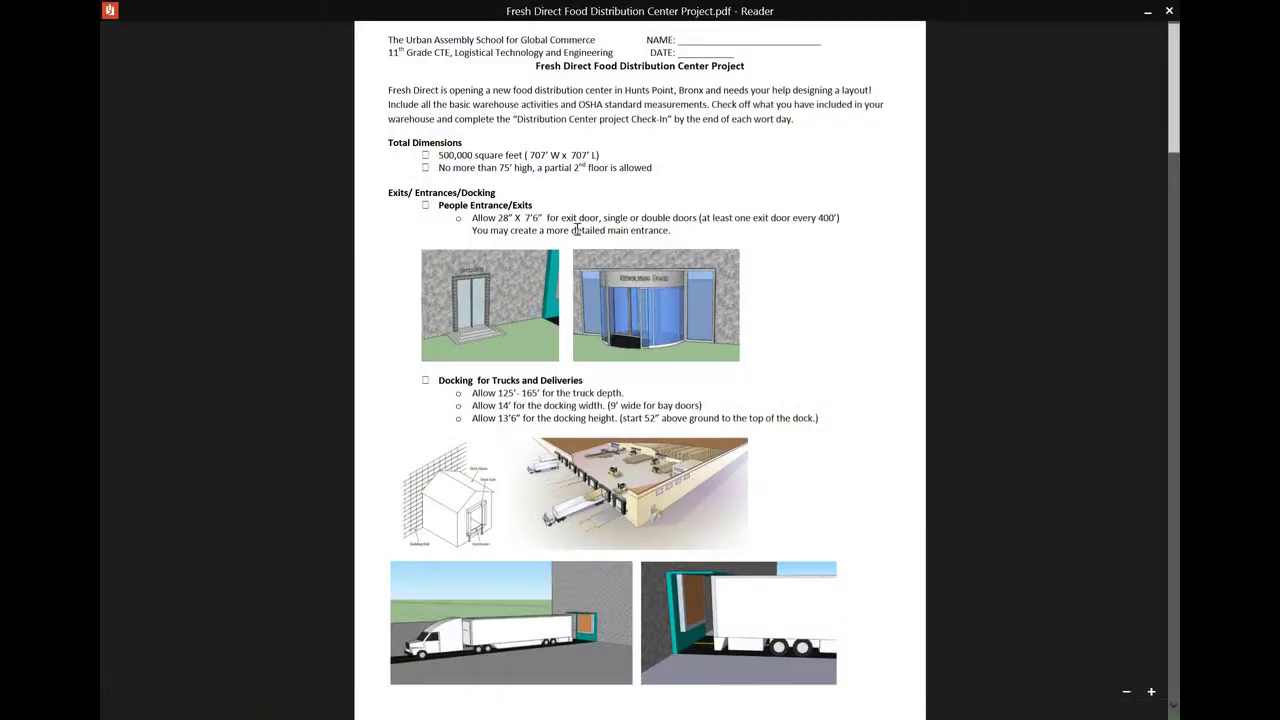
{"action": "left_click_drag", "start_coordinate": [525, 160], "coordinate": [694, 166]}
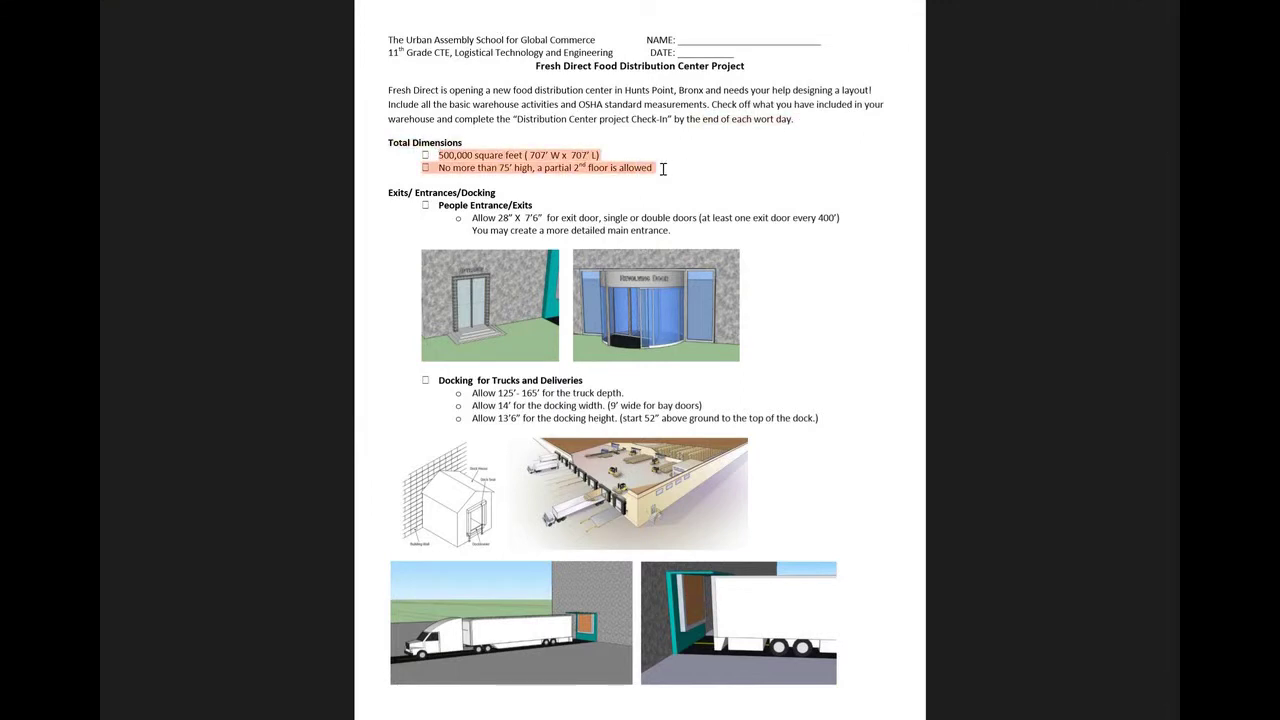
{"action": "left_click_drag", "start_coordinate": [662, 169], "coordinate": [676, 229]}
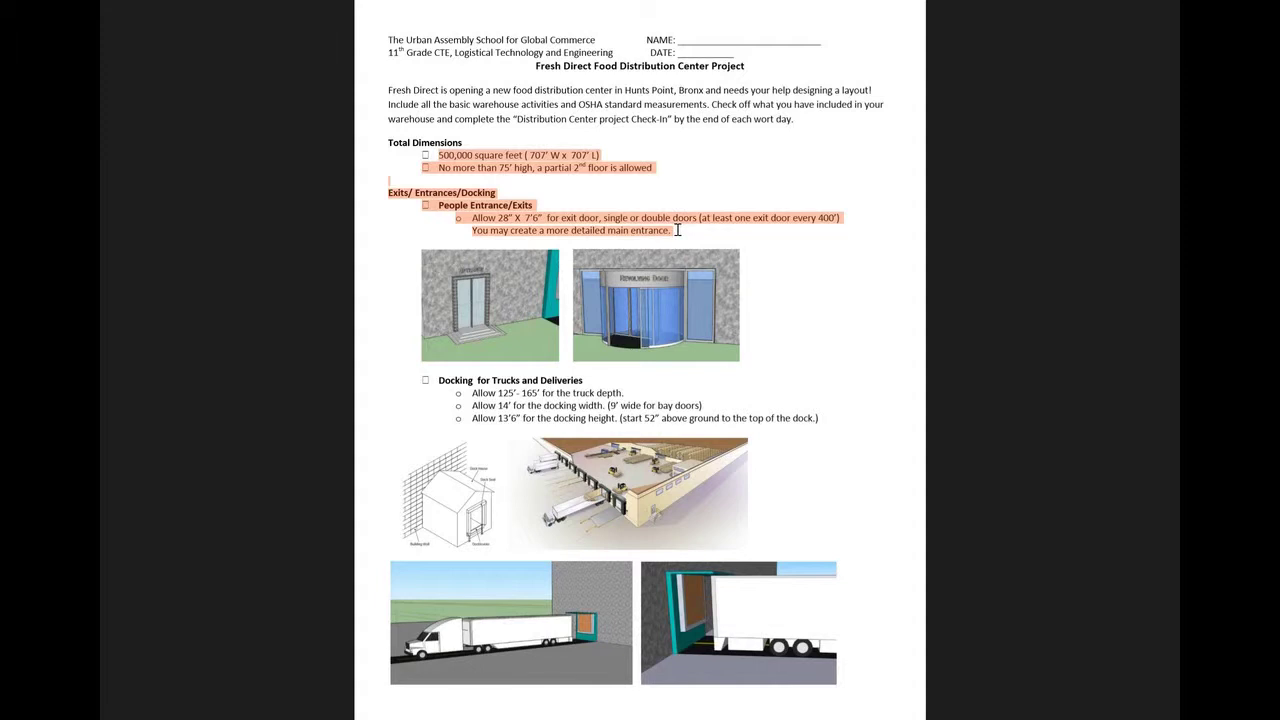
{"action": "left_click_drag", "start_coordinate": [677, 230], "coordinate": [634, 393]}
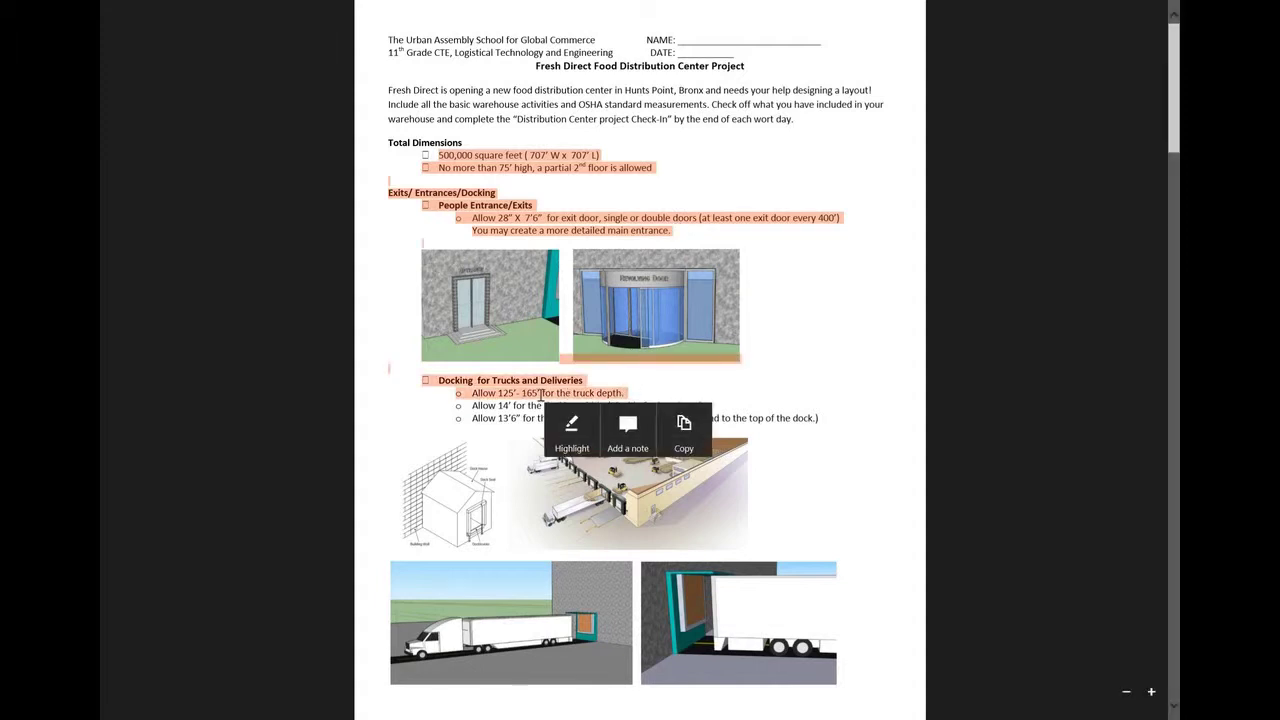
{"action": "left_click", "coordinate": [573, 438]}
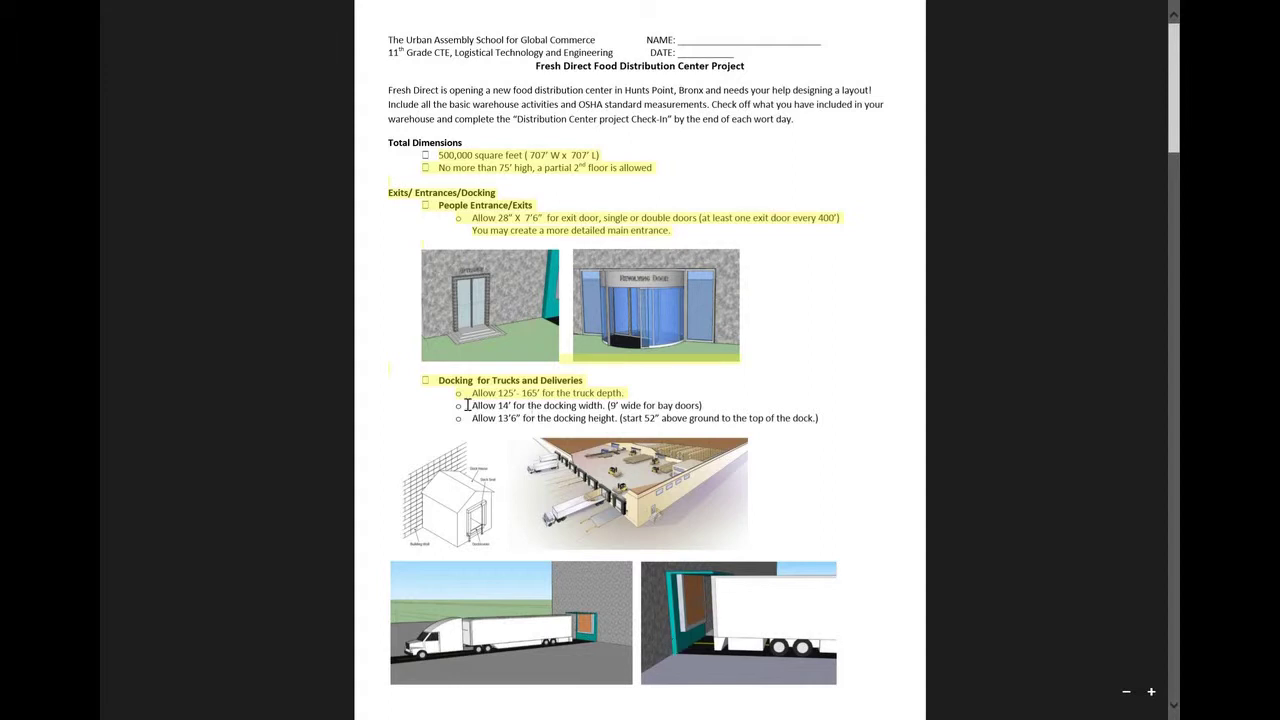
Read the docking width and height requirements in the project PDF and switch to the DC Entrance Doors model in SketchUp
{"action": "left_click_drag", "start_coordinate": [469, 404], "coordinate": [550, 424]}
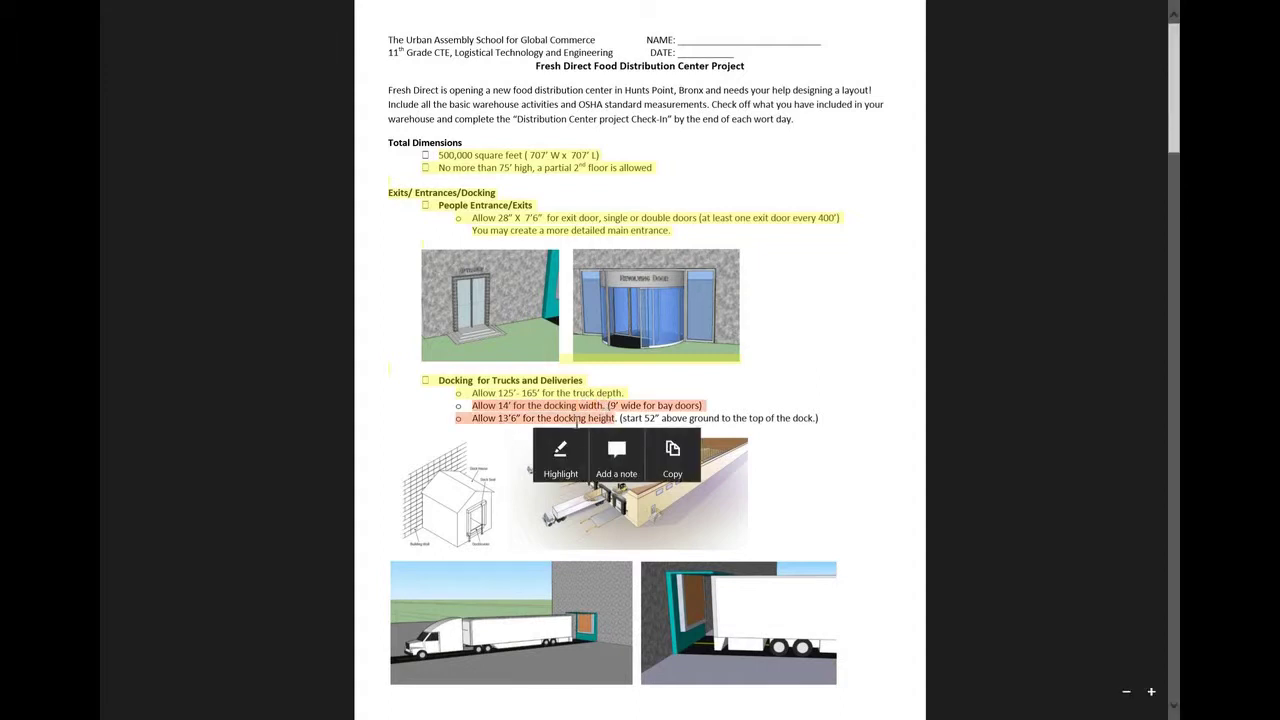
{"action": "left_click", "coordinate": [752, 404]}
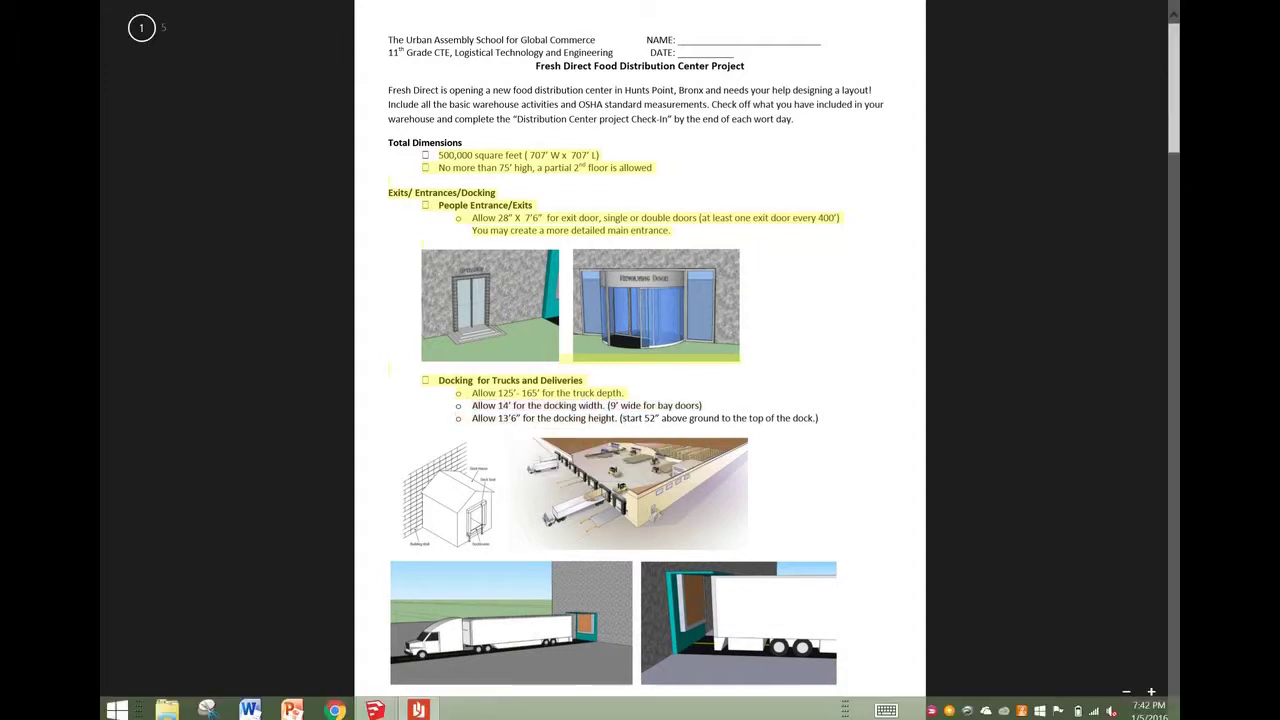
{"action": "mouse_move", "coordinate": [380, 707]}
{"action": "left_click", "coordinate": [432, 617]}
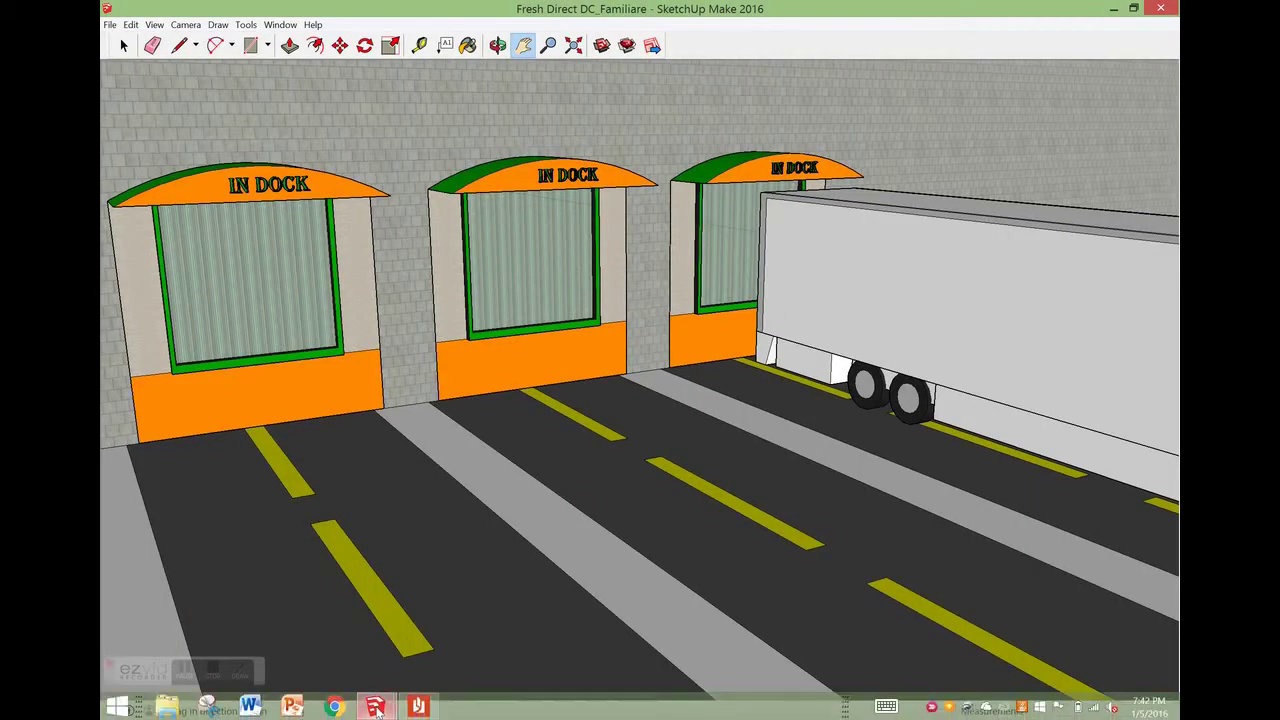
{"action": "mouse_move", "coordinate": [377, 710]}
{"action": "left_click", "coordinate": [450, 607]}
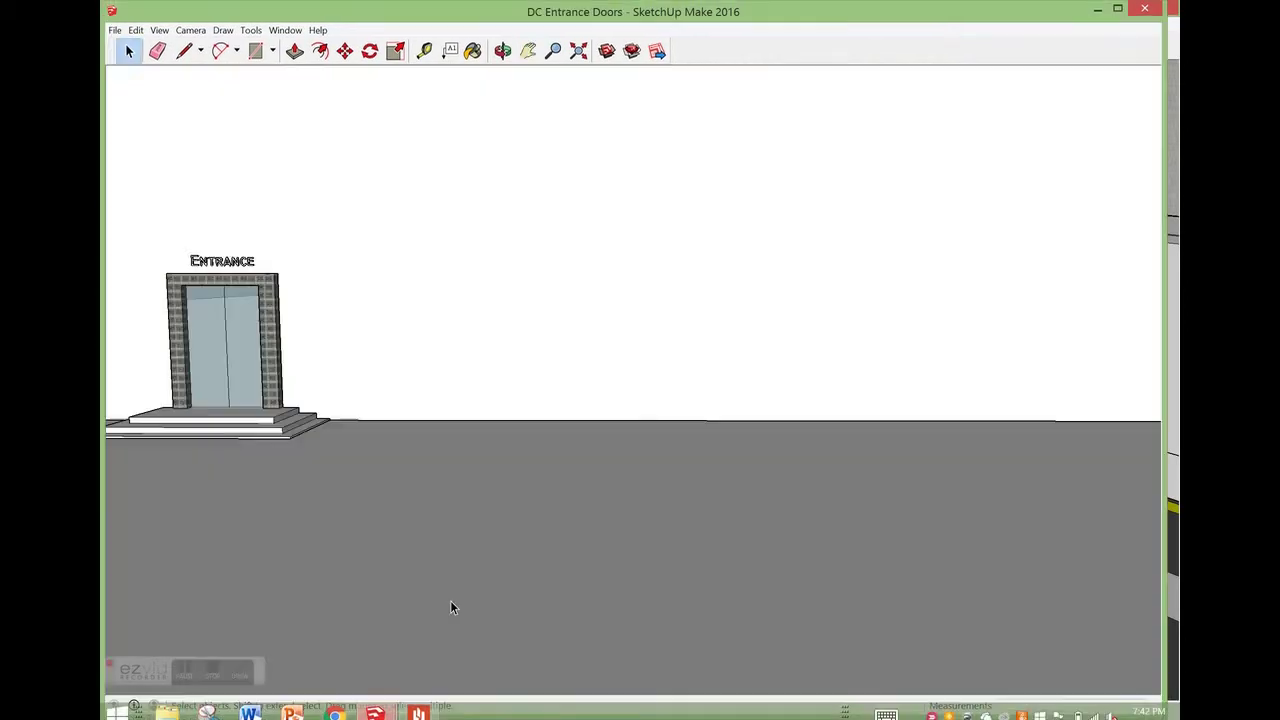
Draw a 14' by 13'6" dock rectangle on the wall beside the entrance, standing on the wall's base edge
{"action": "left_click", "coordinate": [502, 50]}
{"action": "left_click_drag", "start_coordinate": [529, 309], "coordinate": [531, 340]}
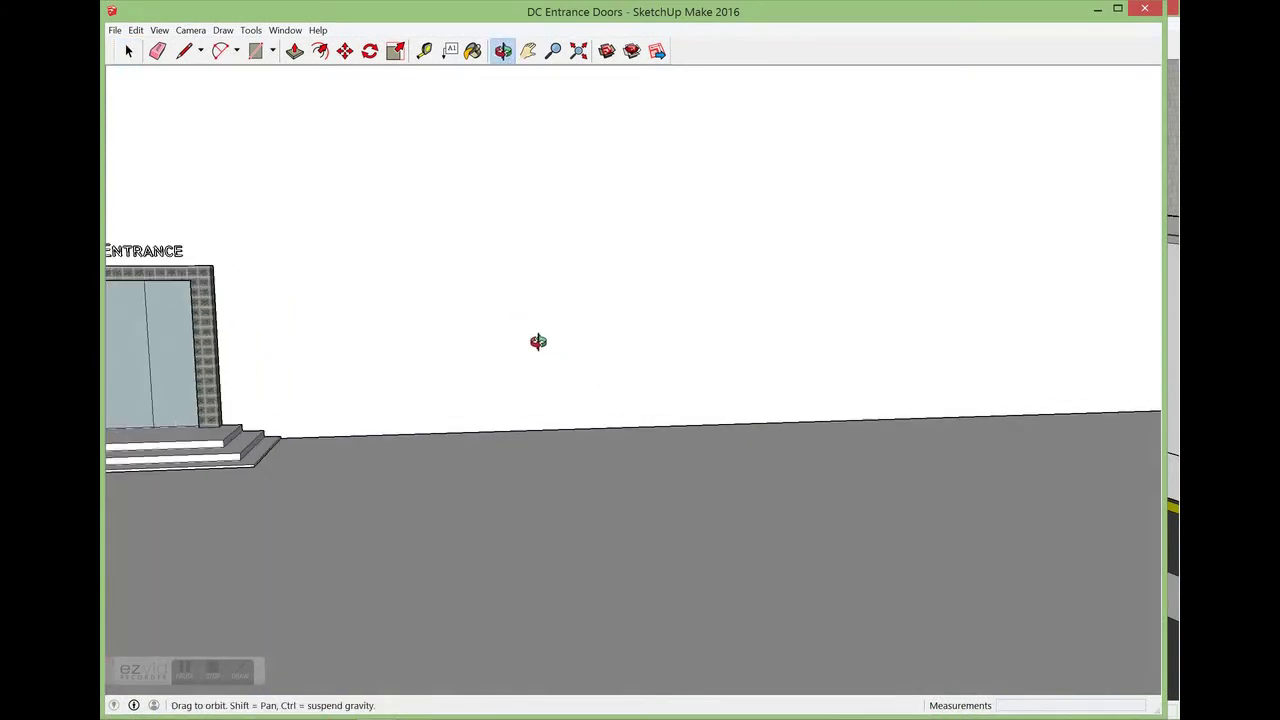
{"action": "left_click", "coordinate": [255, 50]}
{"action": "left_click", "coordinate": [389, 433]}
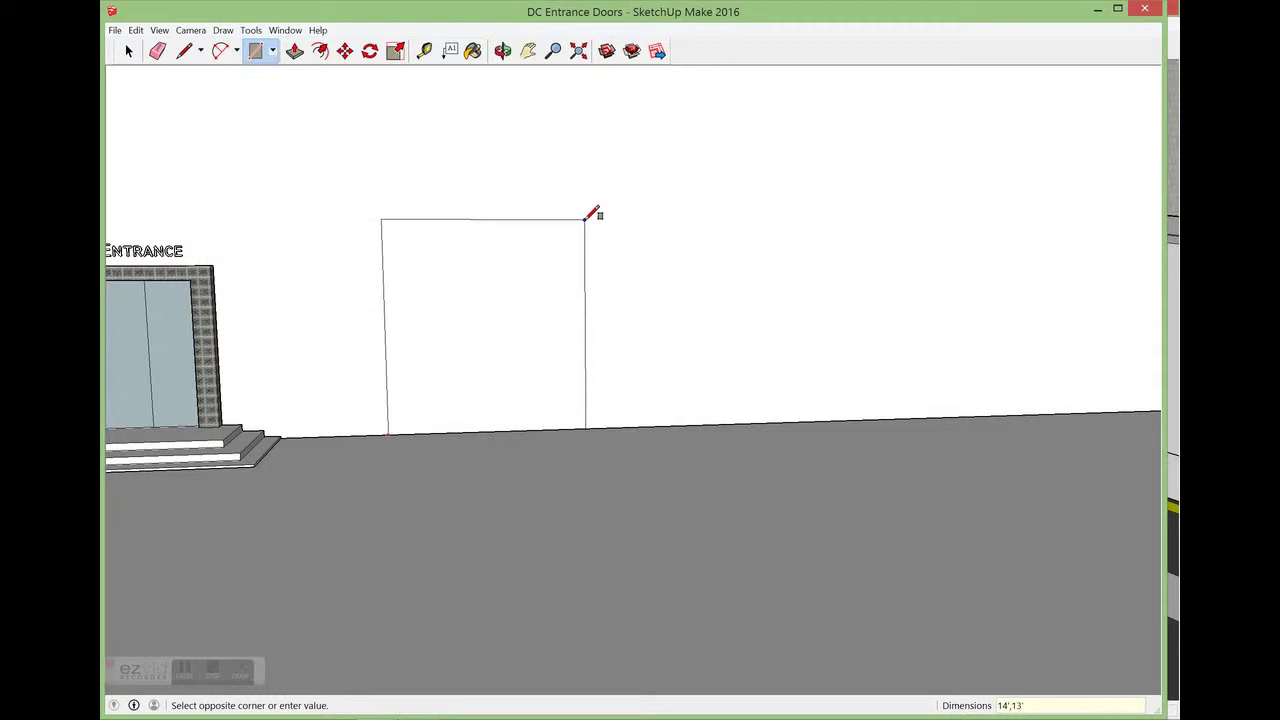
{"action": "key", "text": "Return"}
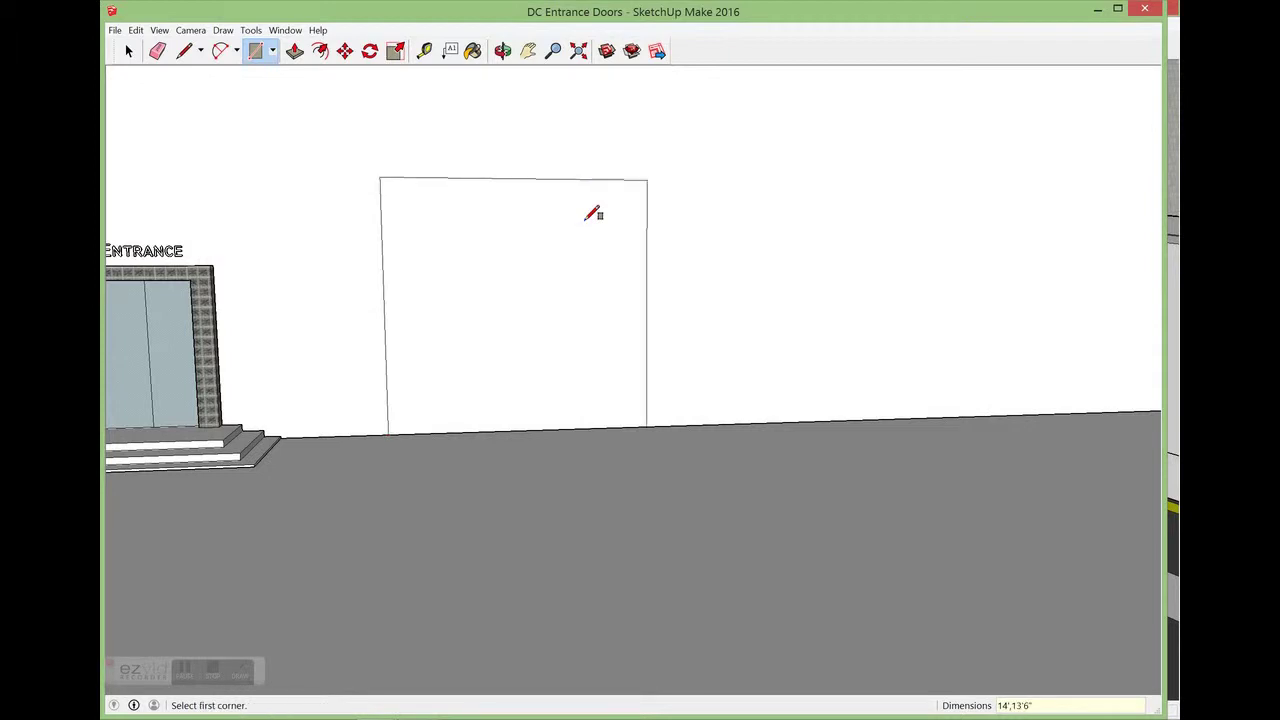
Switch to the project PDF to check the dock's starting height above ground, and return to the SketchUp model
{"action": "mouse_move", "coordinate": [415, 708]}
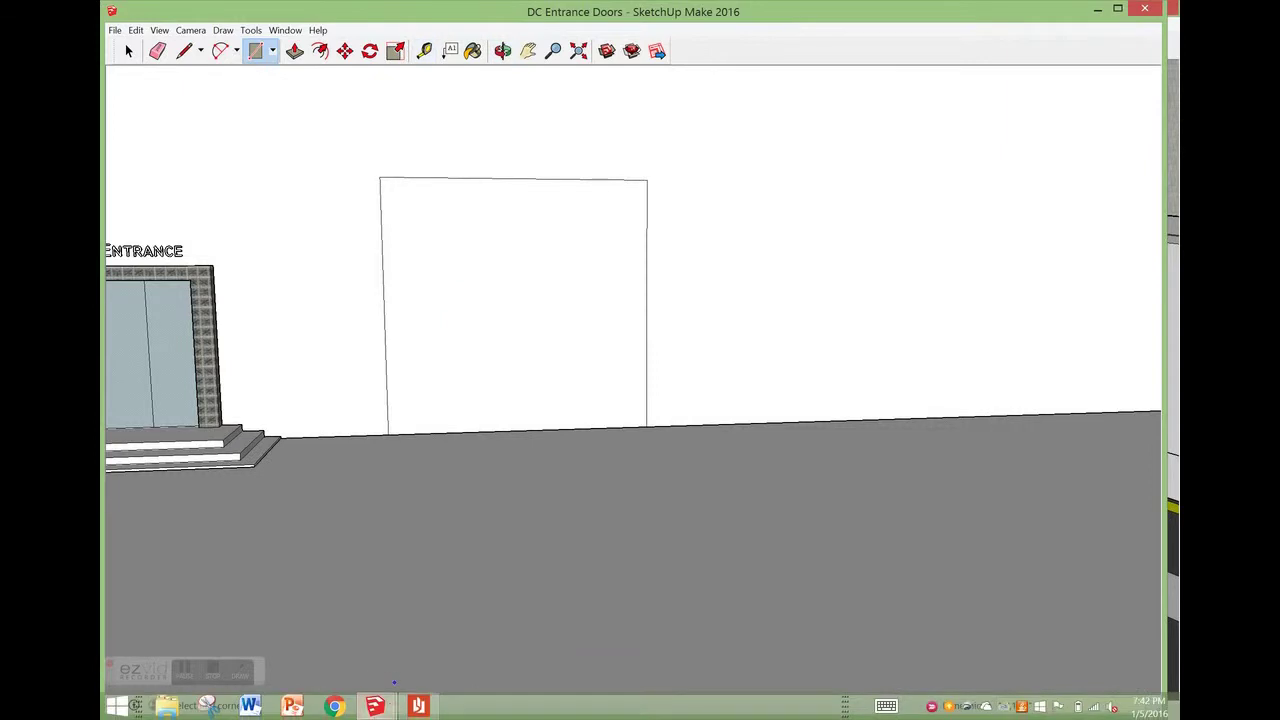
{"action": "left_click", "coordinate": [418, 708]}
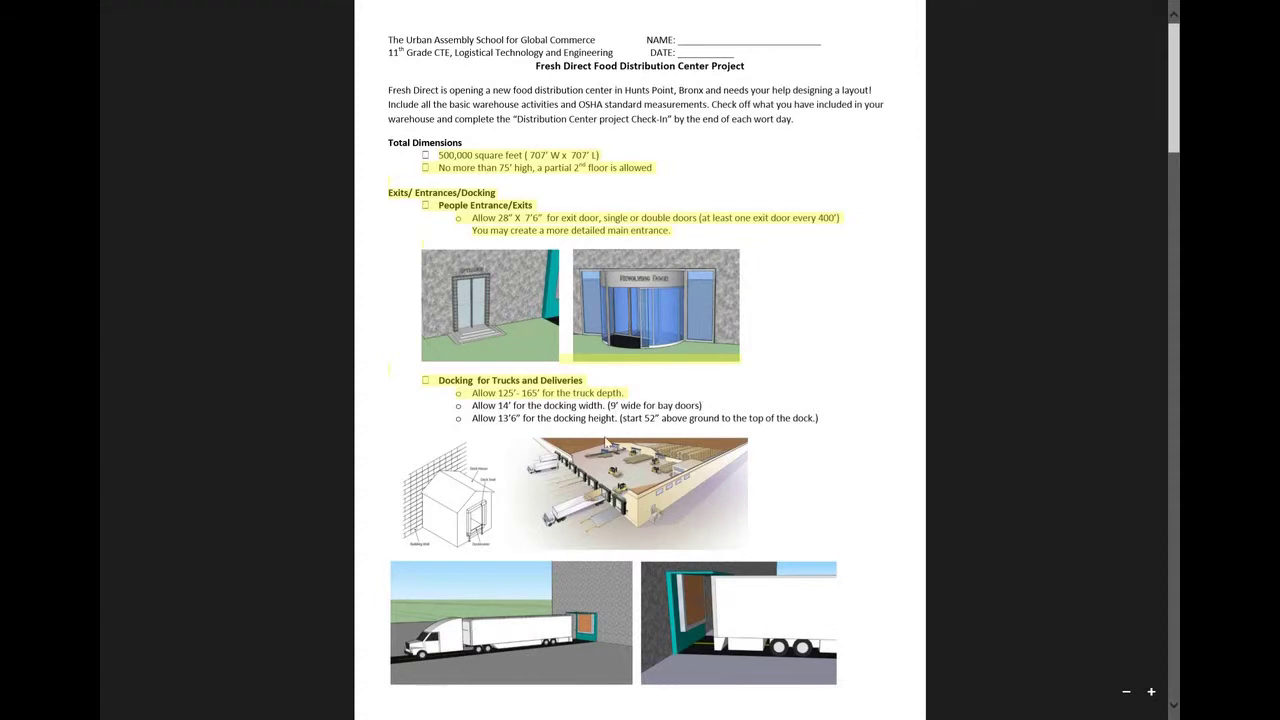
{"action": "left_click_drag", "start_coordinate": [622, 419], "coordinate": [818, 420]}
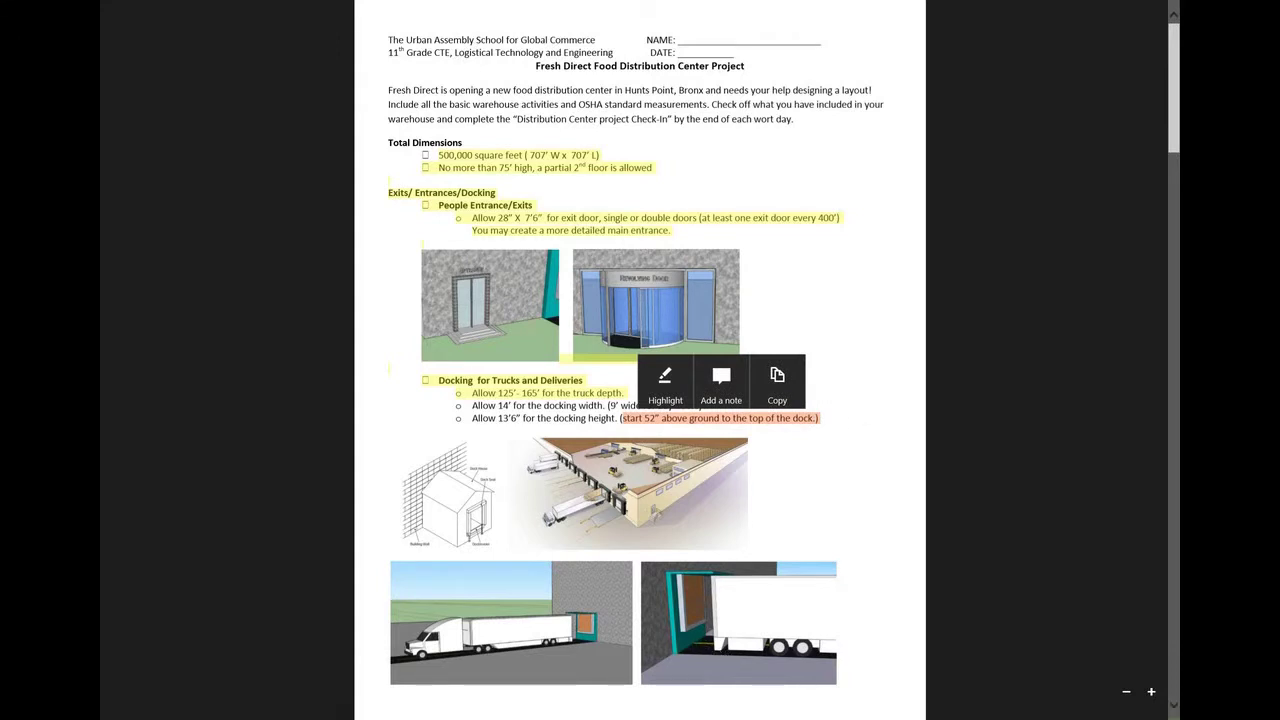
{"action": "left_click", "coordinate": [1147, 13]}
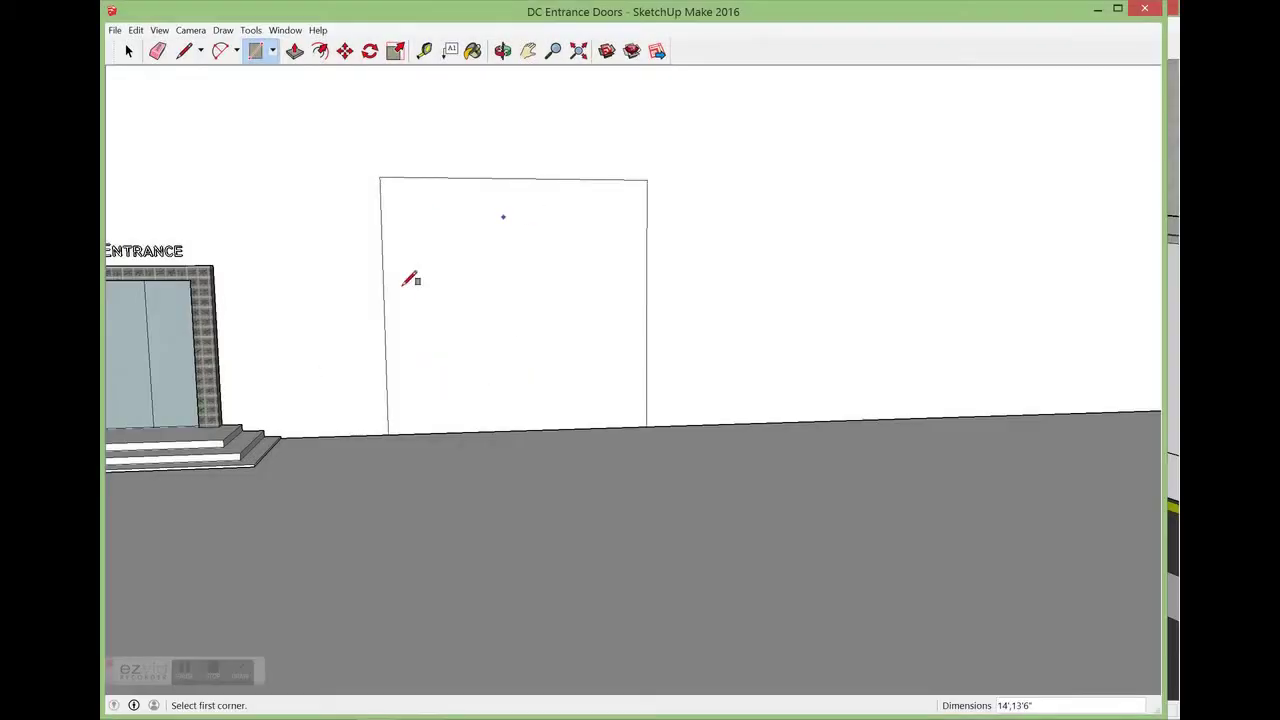
Create a horizontal guide line across the wall 52" above its base edge with the Tape Measure
{"action": "left_click", "coordinate": [424, 50]}
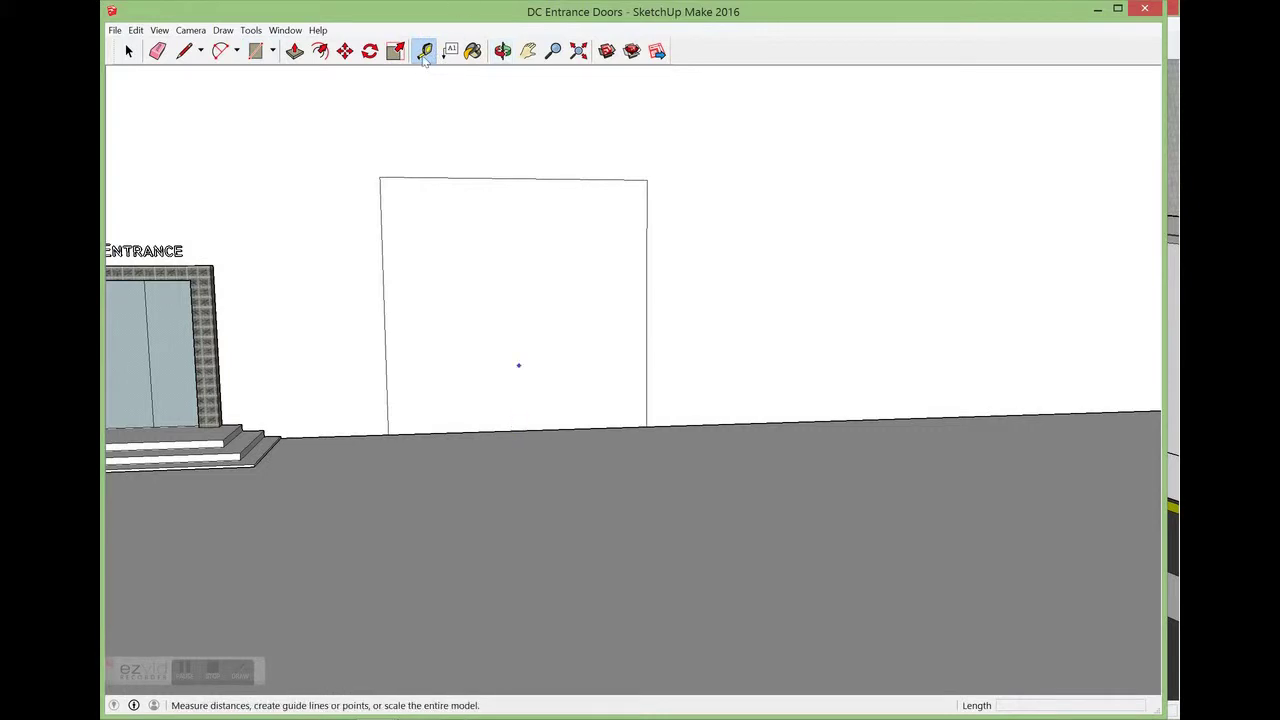
{"action": "left_click", "coordinate": [520, 429]}
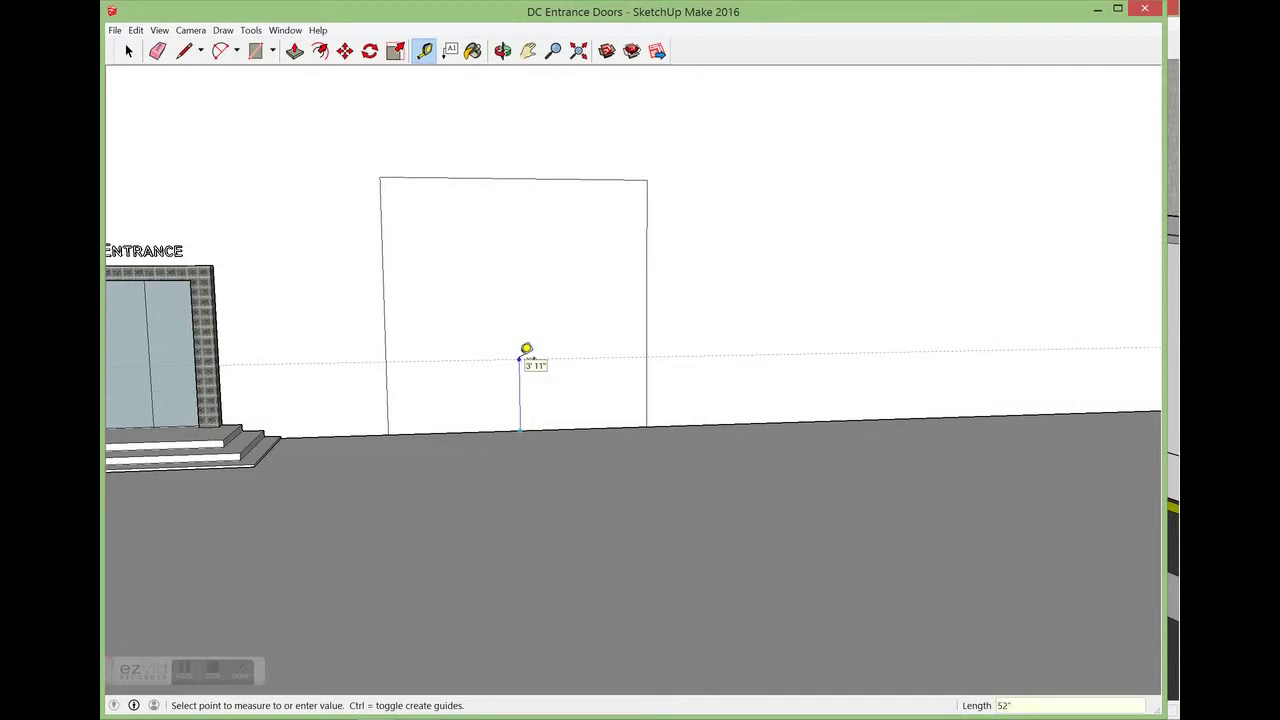
{"action": "left_click", "coordinate": [520, 357]}
{"action": "scroll", "coordinate": [520, 350], "scroll_direction": "down", "scroll_amount": 2}
{"action": "scroll", "coordinate": [530, 252], "scroll_direction": "up", "scroll_amount": 1}
{"action": "scroll", "coordinate": [530, 252], "scroll_direction": "up", "scroll_amount": 1}
Draw a bay door rectangle inside the dock rectangle, from the 52" guide up to just below the dock's top edge
{"action": "left_click", "coordinate": [255, 50]}
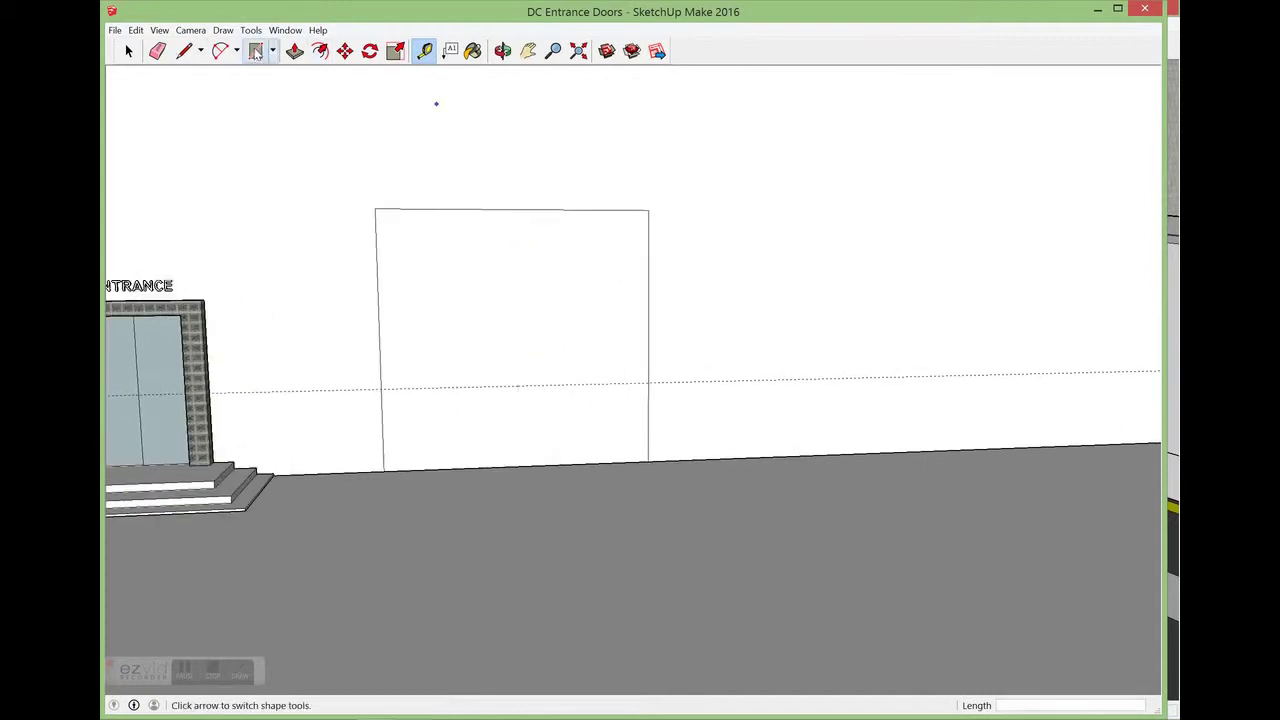
{"action": "left_click", "coordinate": [447, 386]}
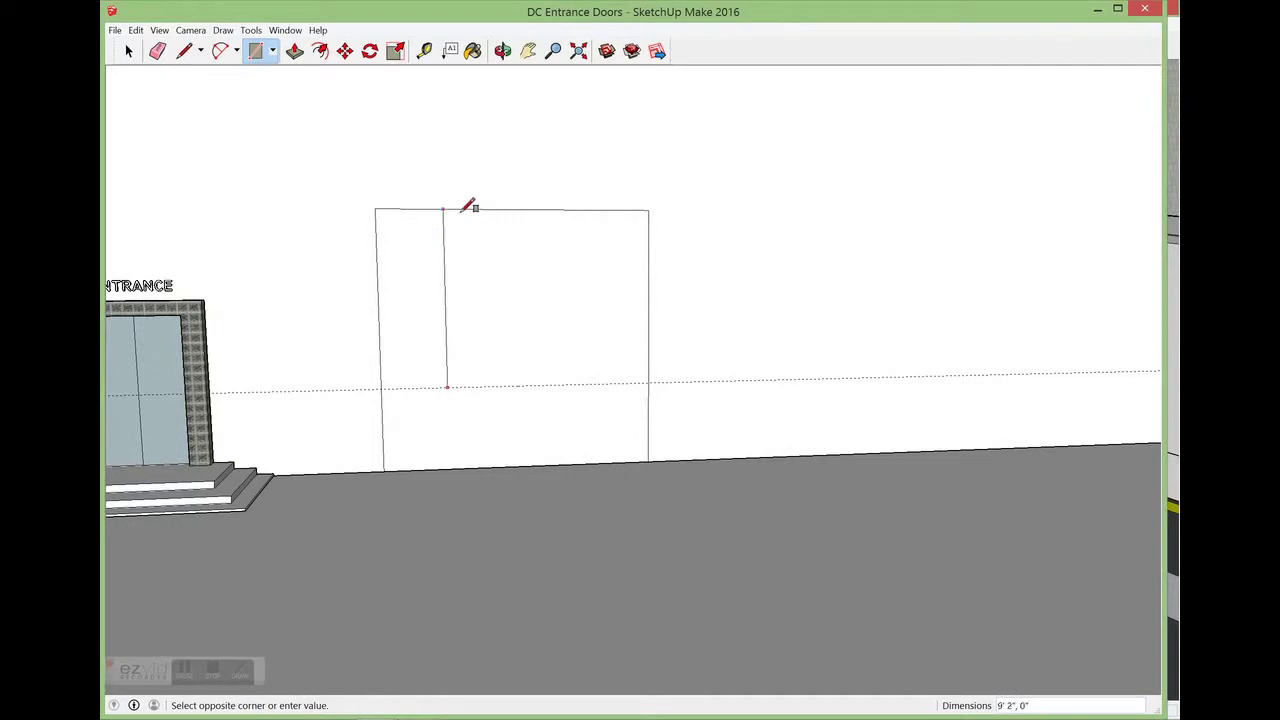
{"action": "left_click", "coordinate": [607, 212]}
{"action": "scroll", "coordinate": [574, 331], "scroll_direction": "up", "scroll_amount": 3}
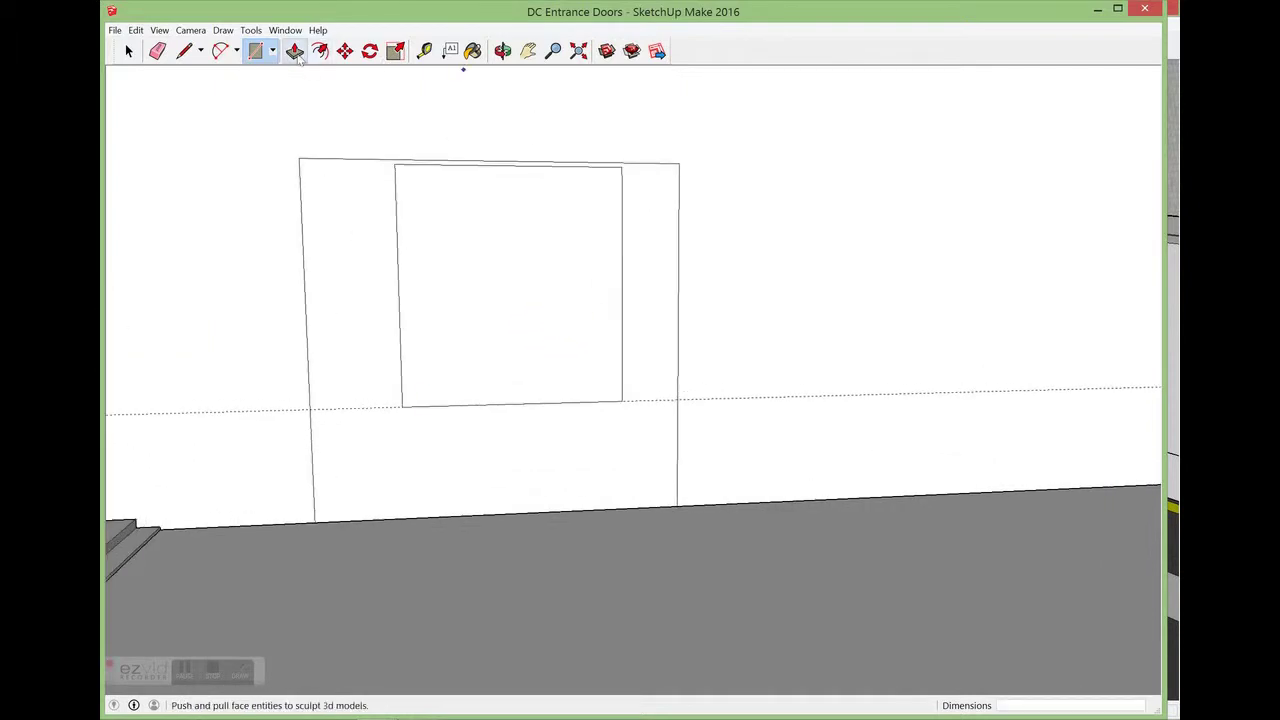
Move the bay door's top edge up 2" onto the top edge of the dock rectangle
{"action": "left_click", "coordinate": [128, 50]}
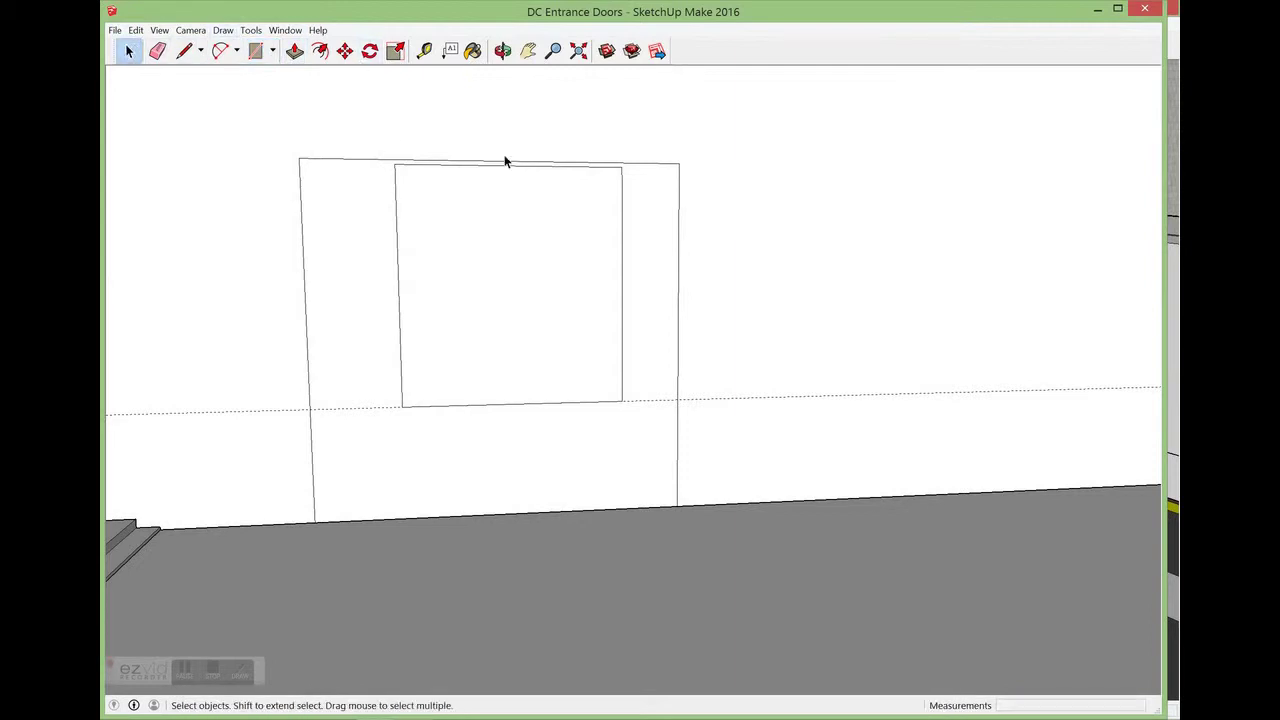
{"action": "left_click", "coordinate": [501, 168]}
{"action": "left_click", "coordinate": [344, 50]}
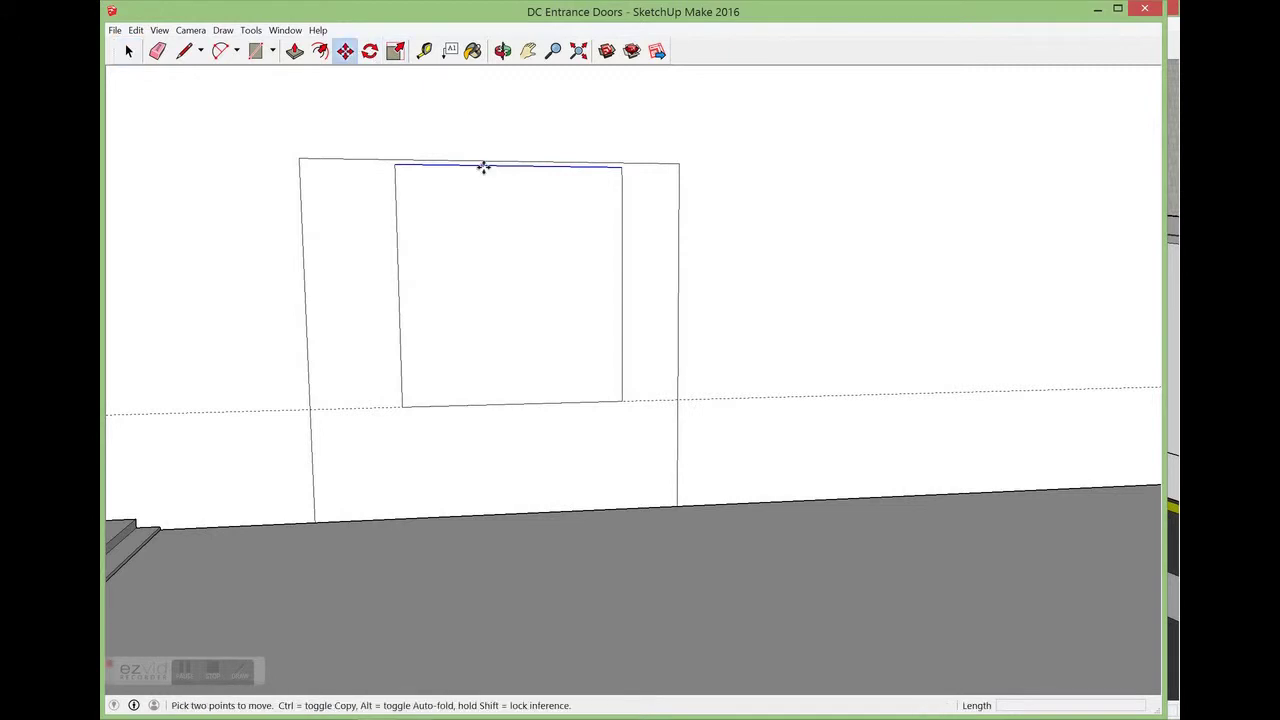
{"action": "left_click", "coordinate": [484, 165]}
{"action": "left_click", "coordinate": [484, 161]}
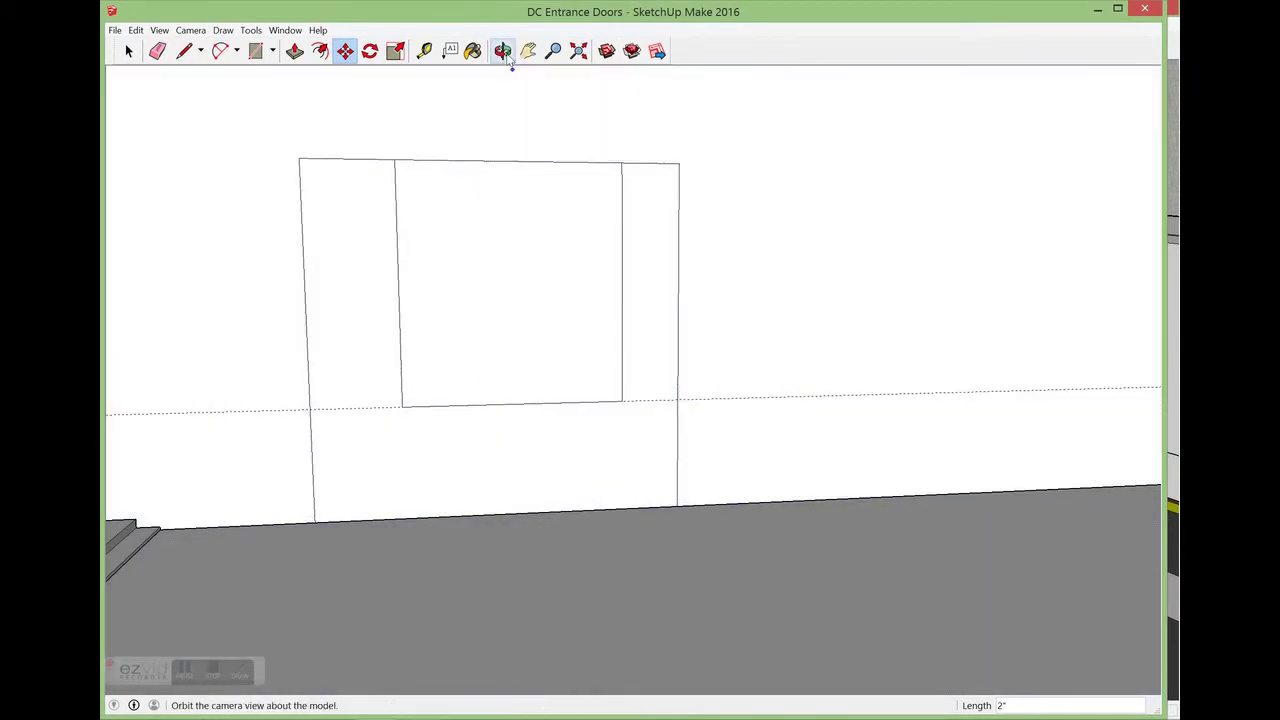
Move the bay door face and its edges about 5" along the green axis toward the entrance to center it in the dock rectangle
{"action": "left_click", "coordinate": [503, 51]}
{"action": "left_click_drag", "start_coordinate": [811, 266], "coordinate": [909, 309]}
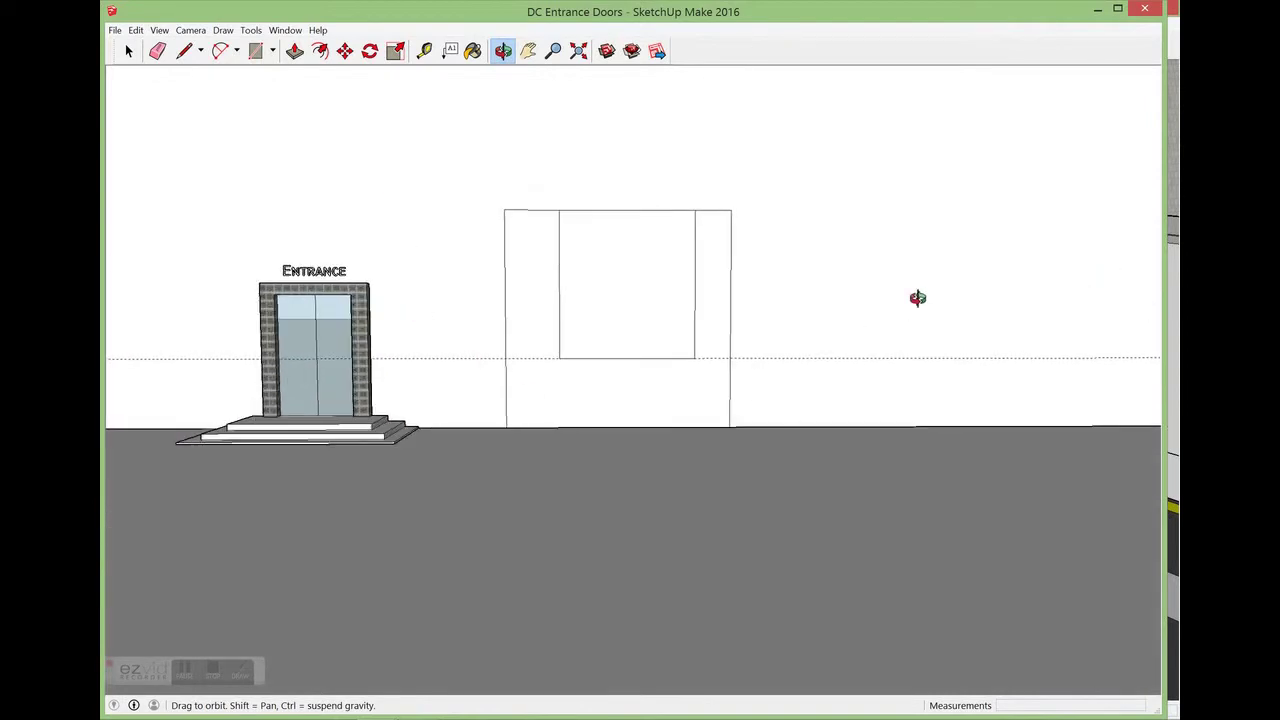
{"action": "scroll", "coordinate": [891, 283], "scroll_direction": "up", "scroll_amount": 3}
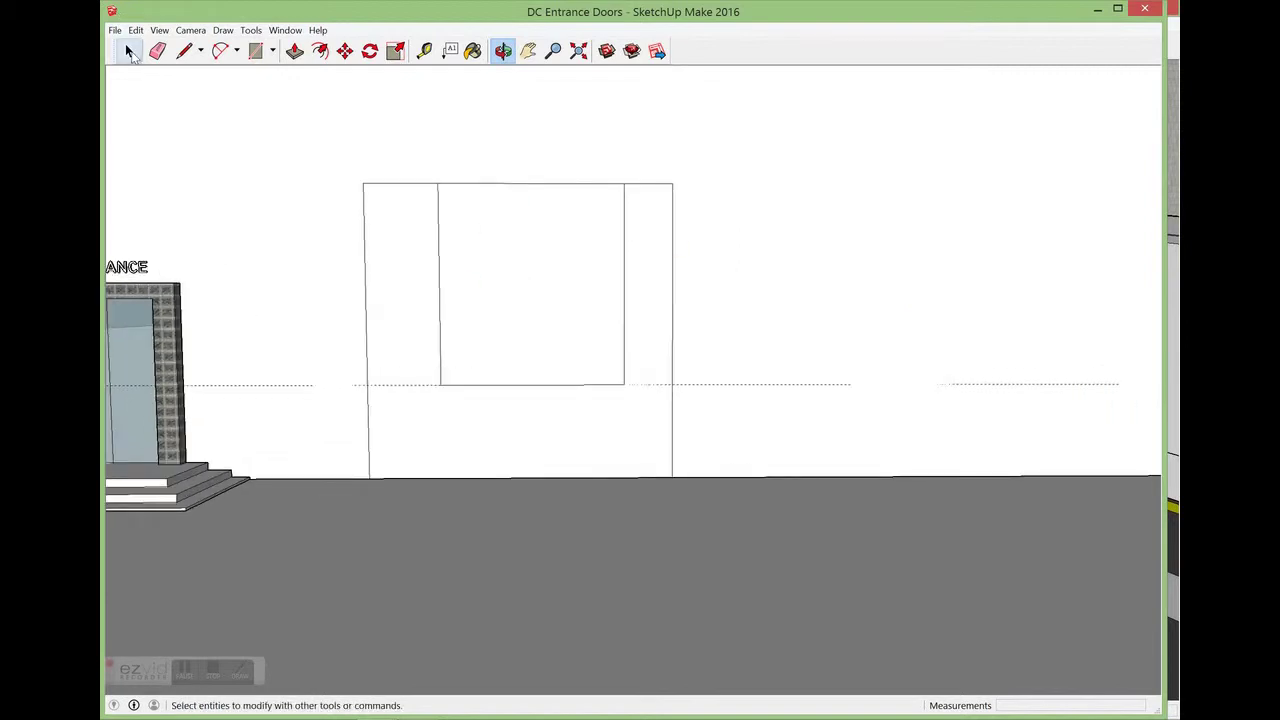
{"action": "left_click", "coordinate": [129, 52]}
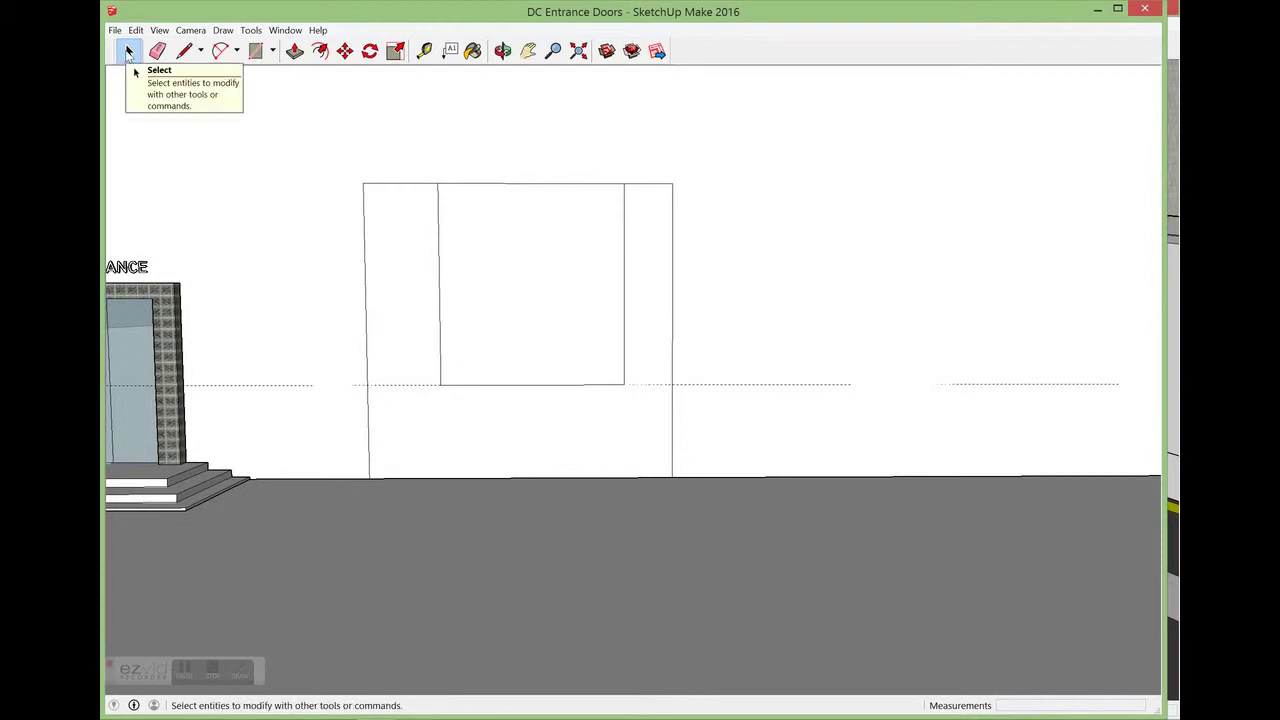
{"action": "left_click", "coordinate": [533, 287]}
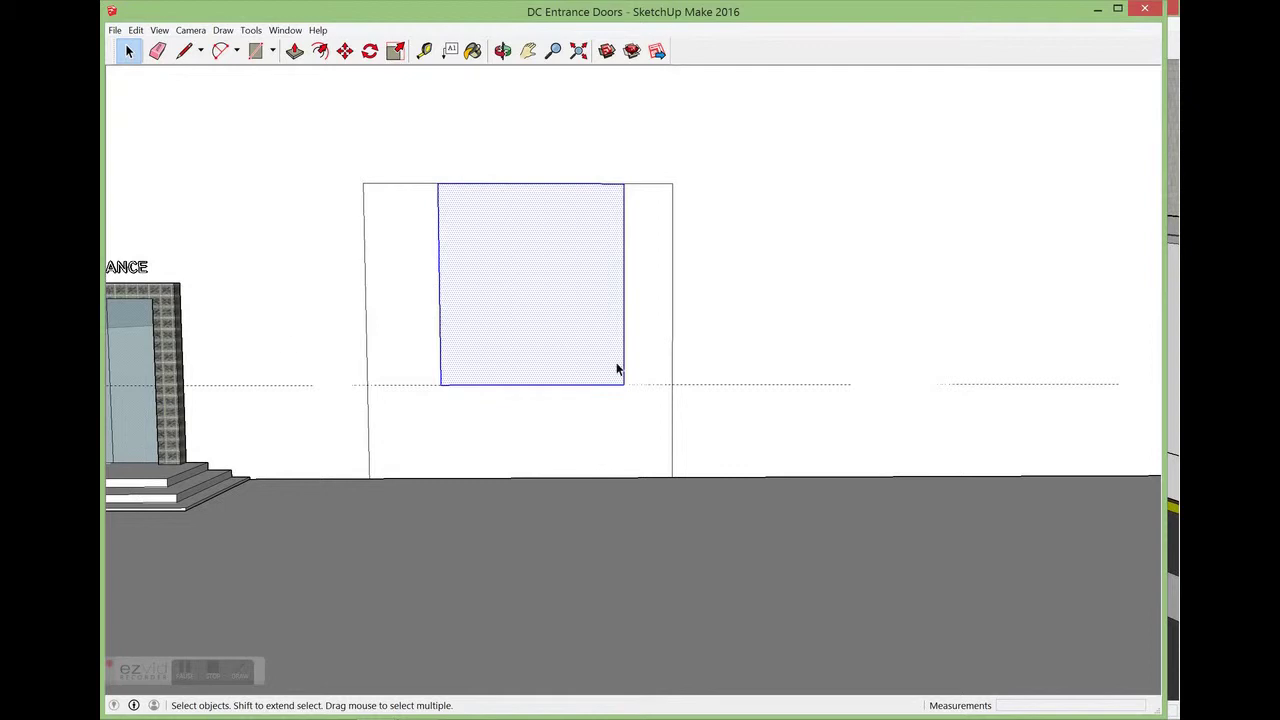
{"action": "left_click", "coordinate": [344, 50]}
{"action": "left_click", "coordinate": [517, 282]}
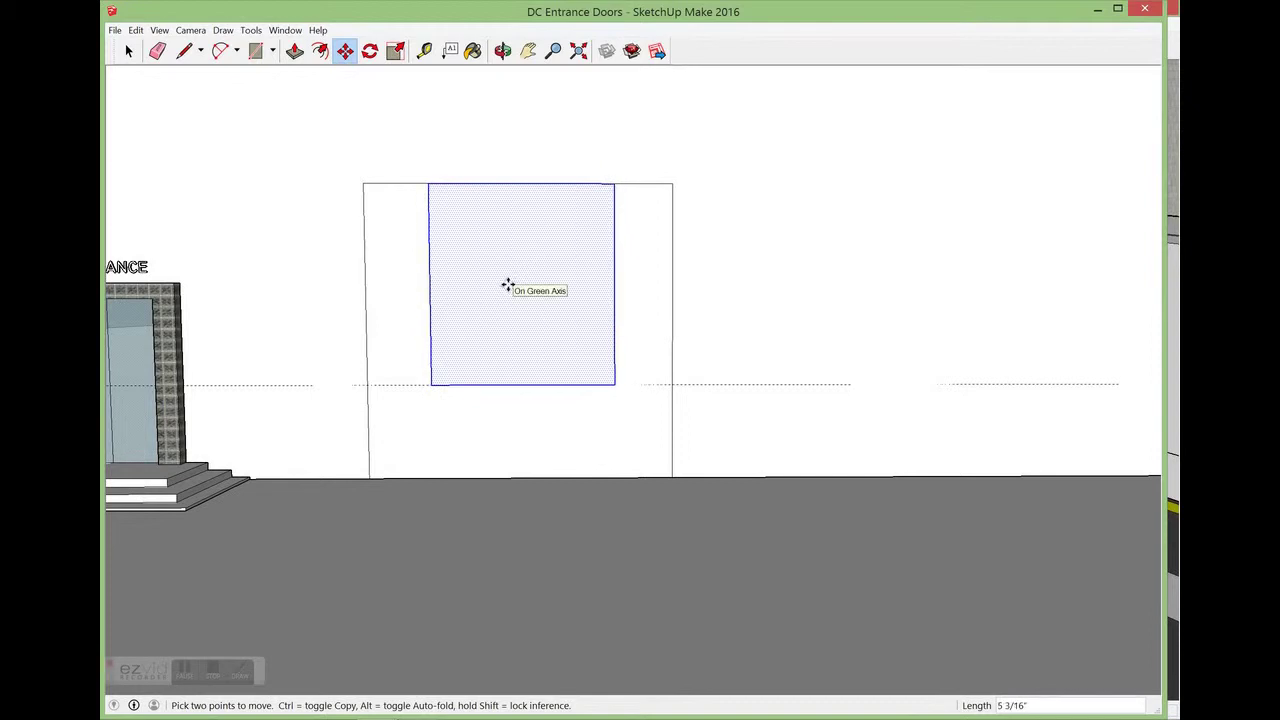
{"action": "left_click", "coordinate": [508, 286]}
{"action": "left_click", "coordinate": [128, 51]}
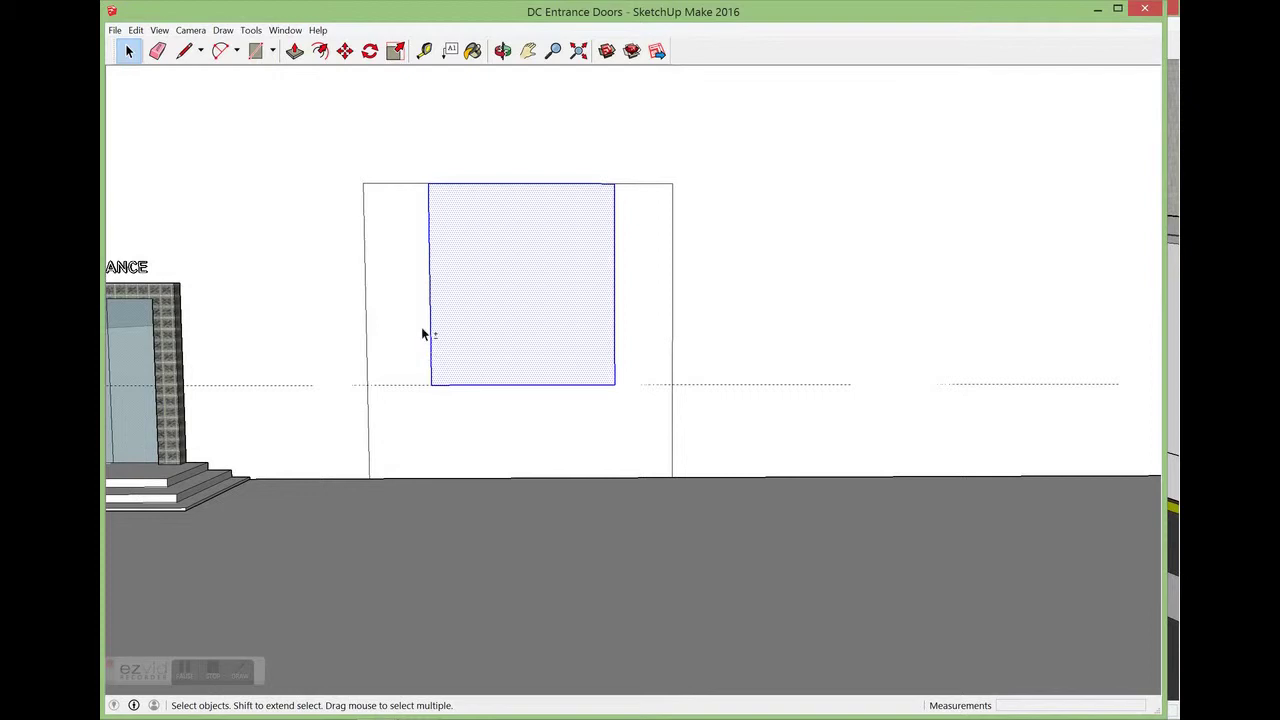
Make the dock rectangle together with its bay door into a component named "Dock Doors"
{"action": "left_click", "coordinate": [395, 266], "text": "shift"}
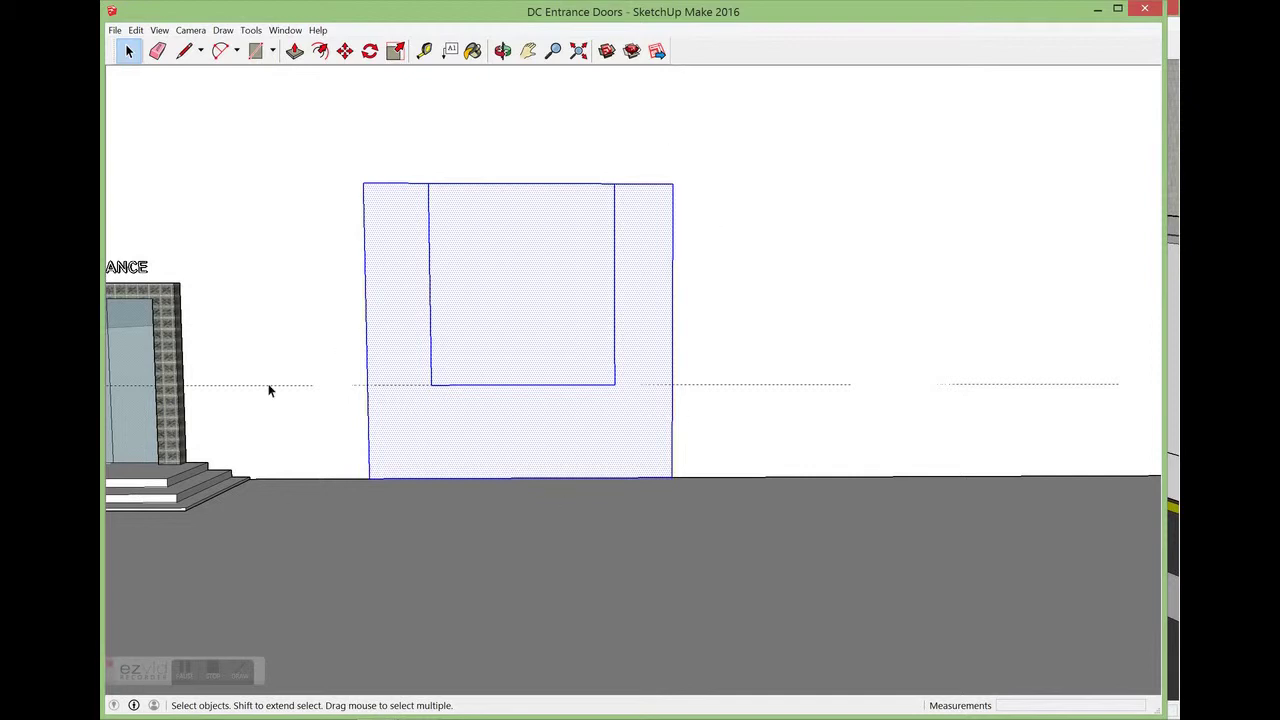
{"action": "right_click", "coordinate": [504, 328]}
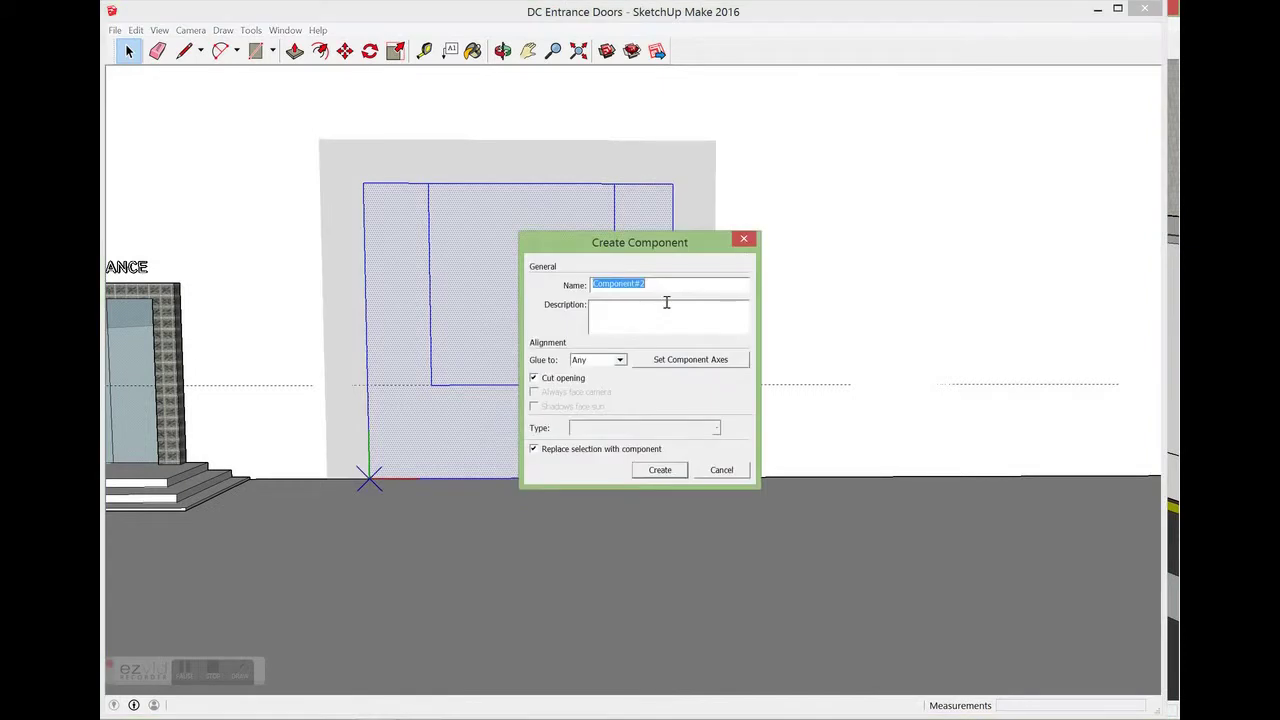
{"action": "type", "text": "Dock Doors"}
{"action": "left_click", "coordinate": [657, 470]}
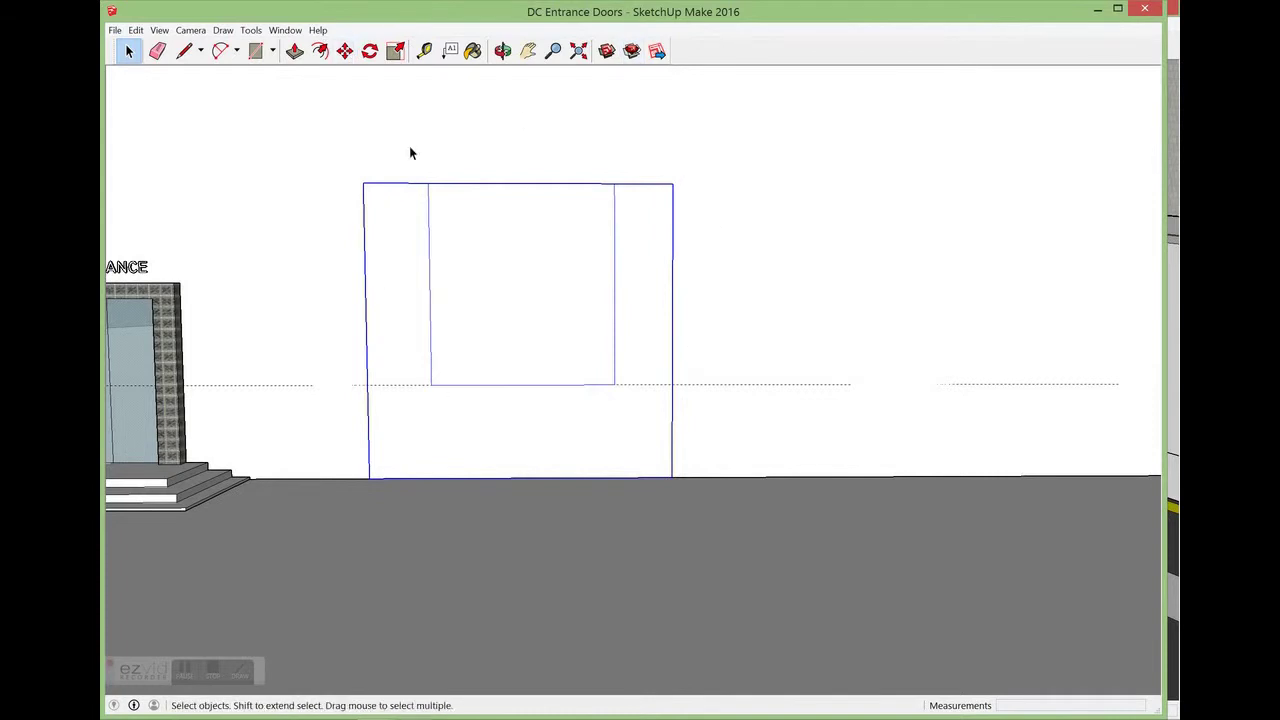
Copy the Dock Doors component 17' along the green axis, away from the entrance
{"action": "left_click", "coordinate": [344, 52]}
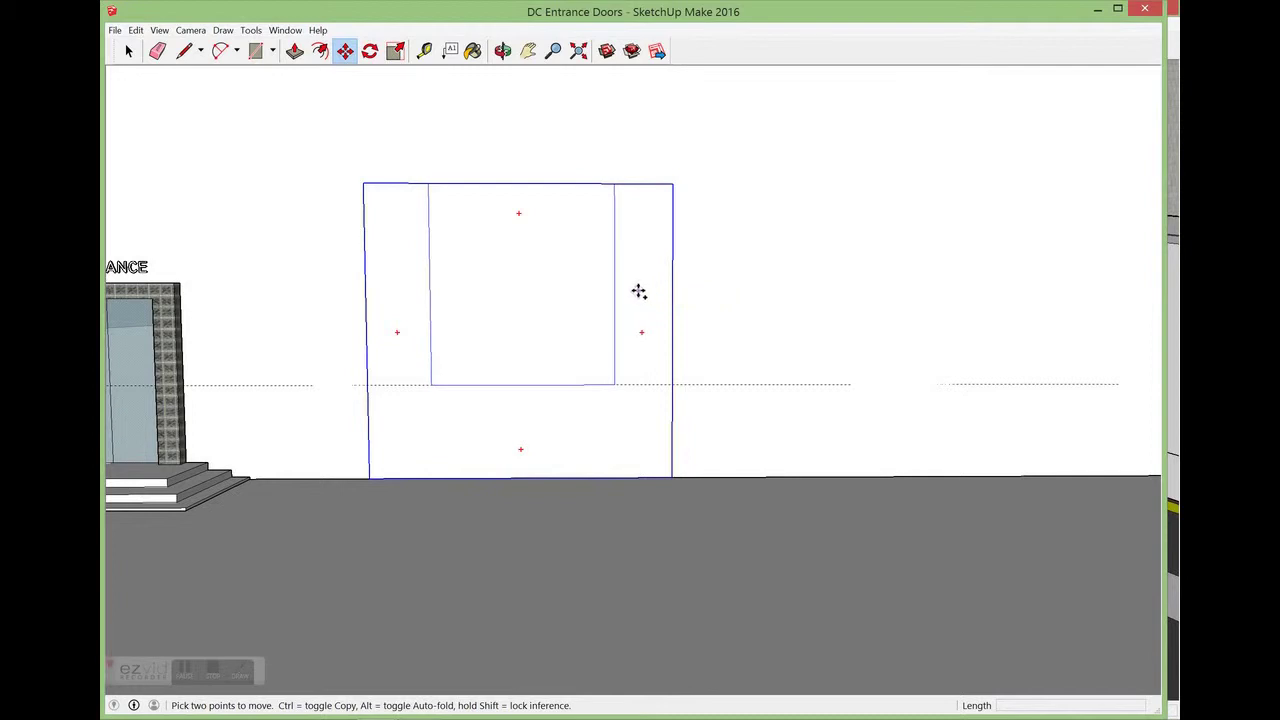
{"action": "key", "text": "ctrl"}
{"action": "left_click", "coordinate": [635, 290]}
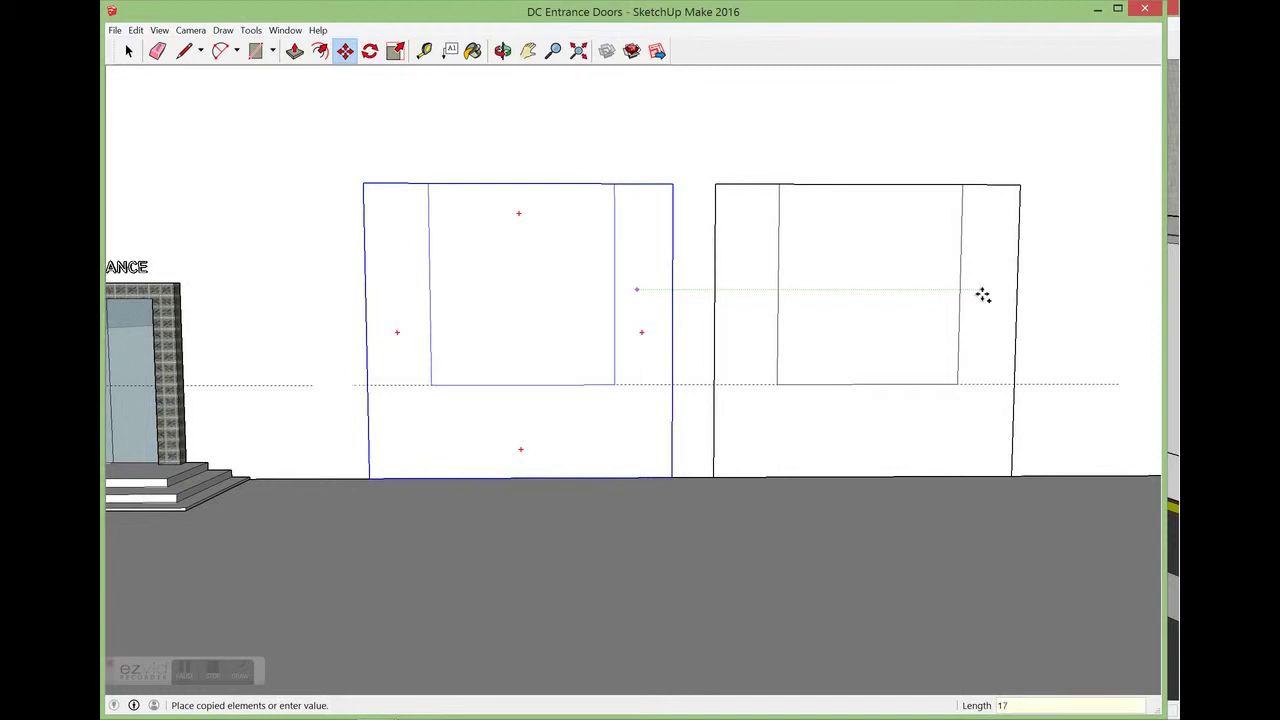
{"action": "left_click", "coordinate": [983, 295]}
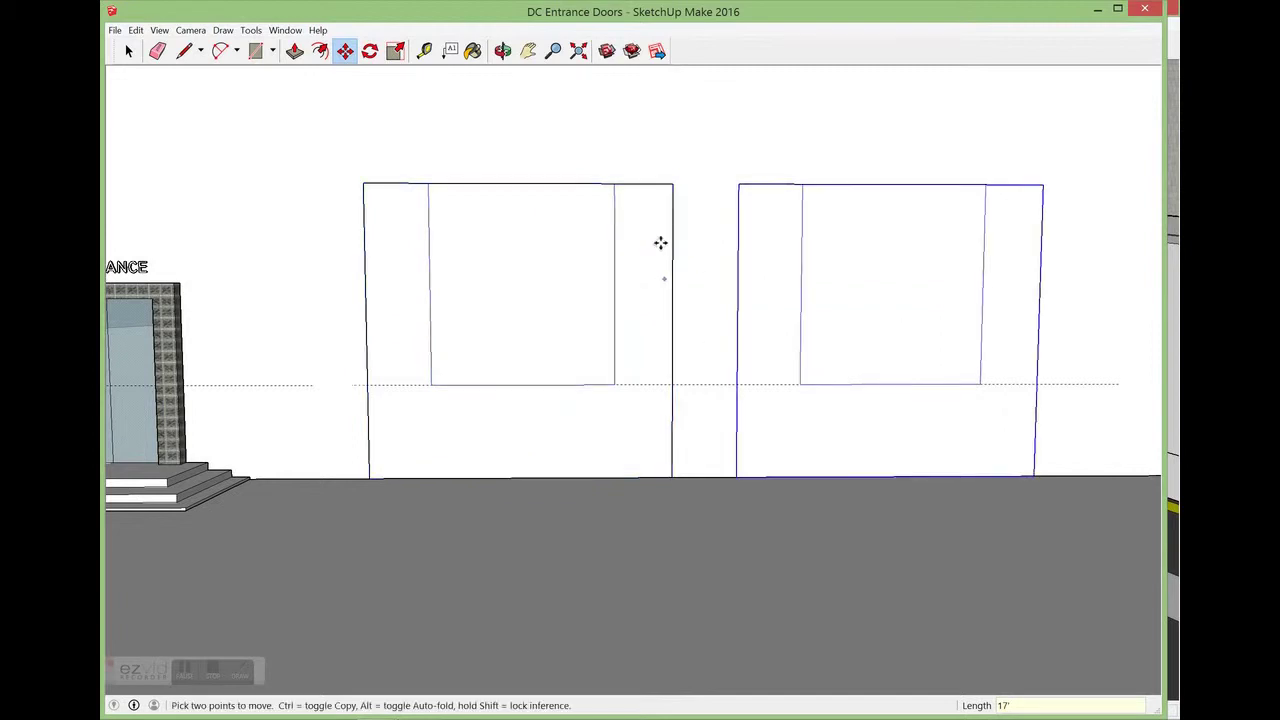
Measure the gap between the two docks with the Tape Measure, and delete the copied dock
{"action": "left_click", "coordinate": [424, 50]}
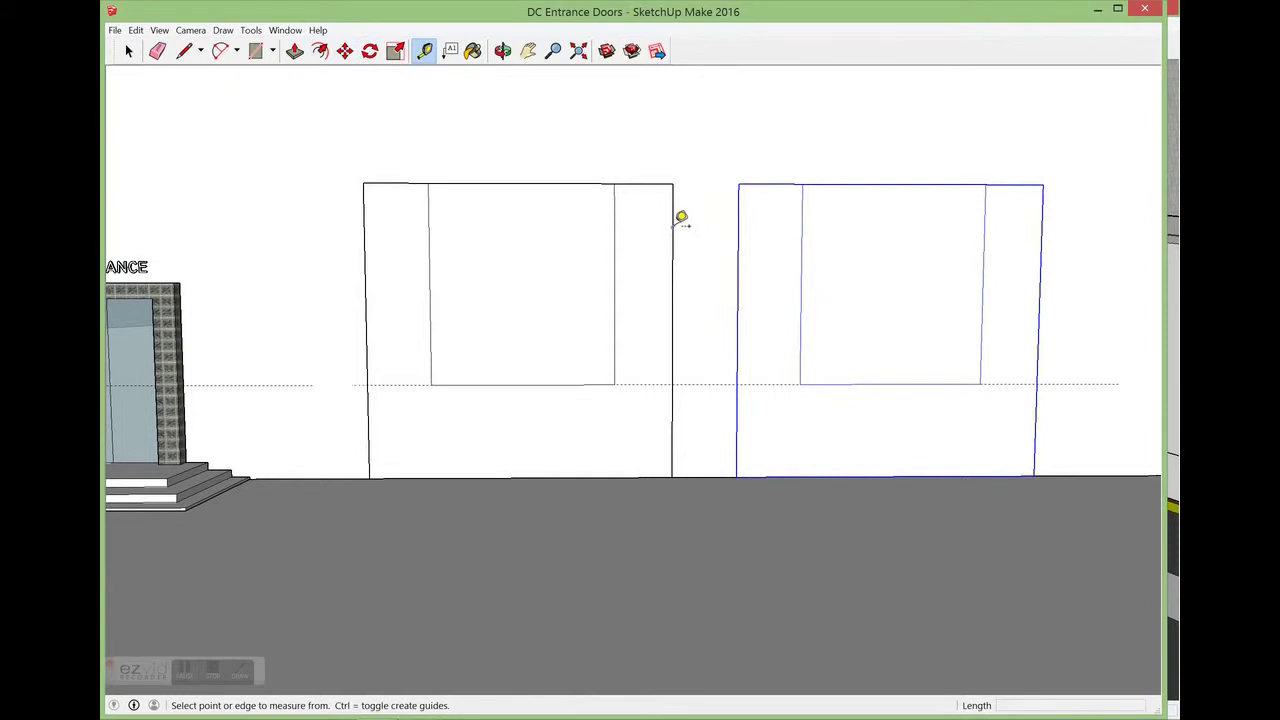
{"action": "left_click", "coordinate": [681, 217]}
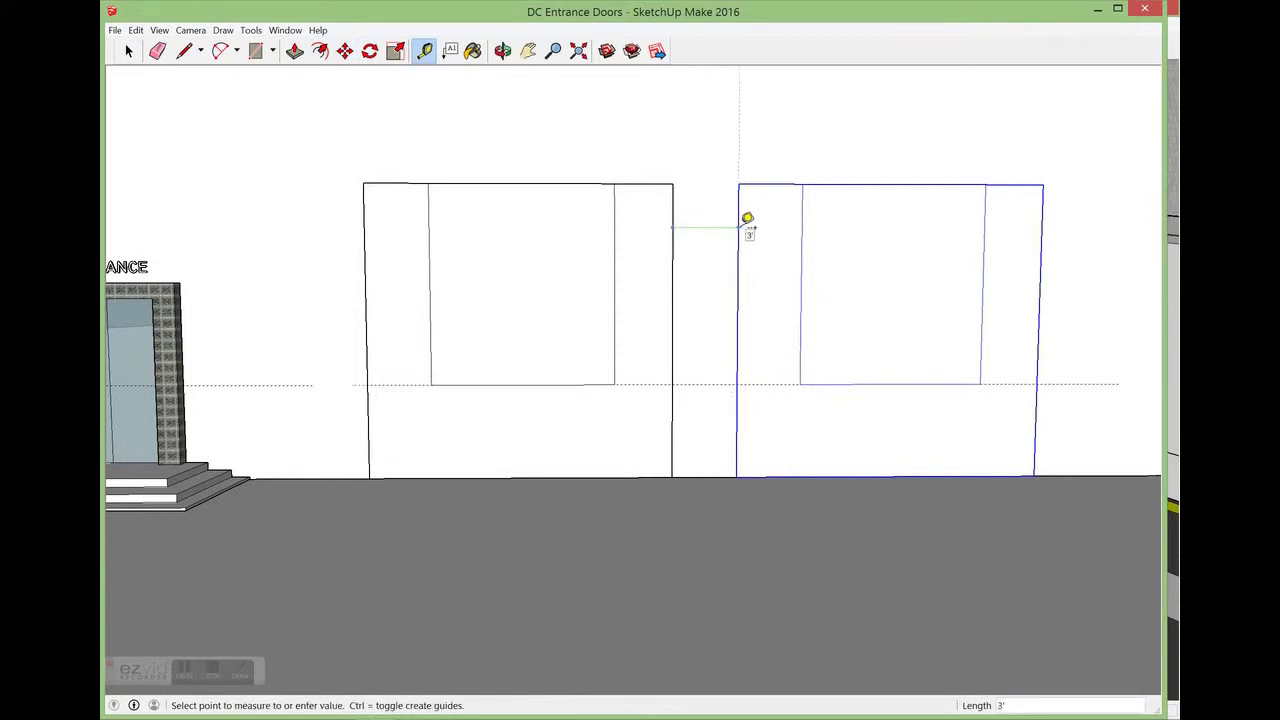
{"action": "left_click", "coordinate": [744, 222]}
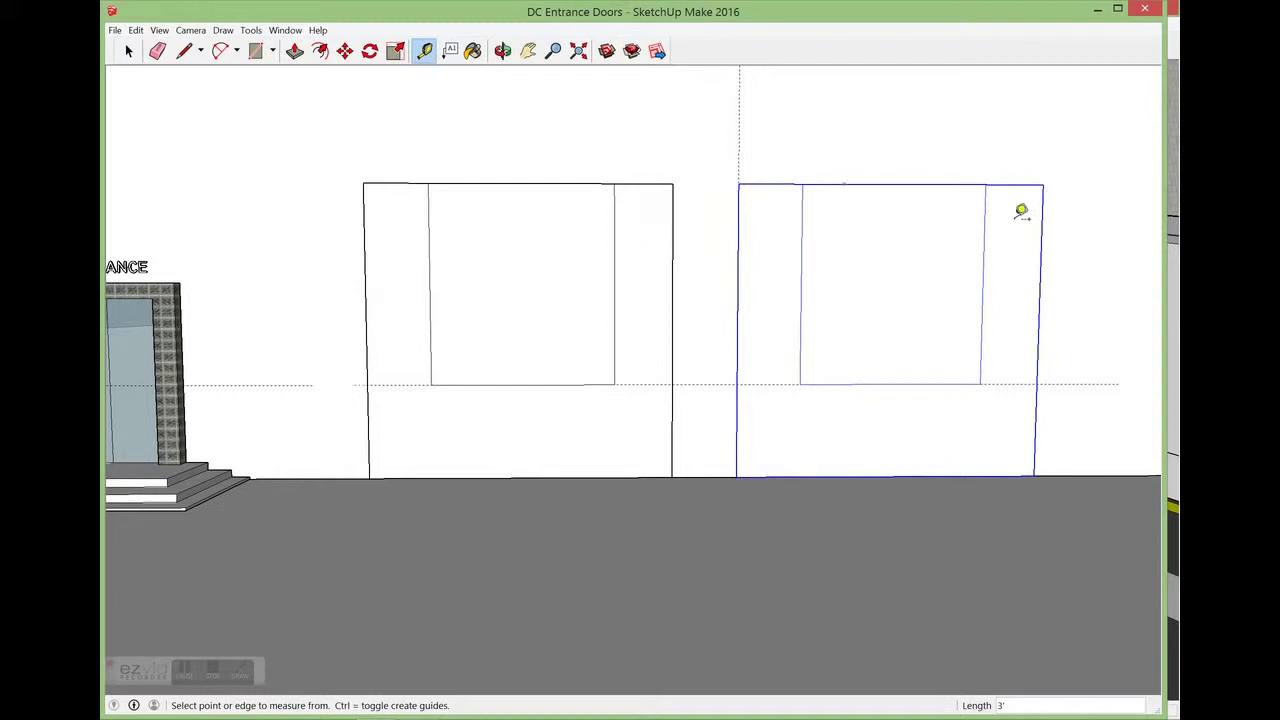
{"action": "left_click", "coordinate": [344, 52]}
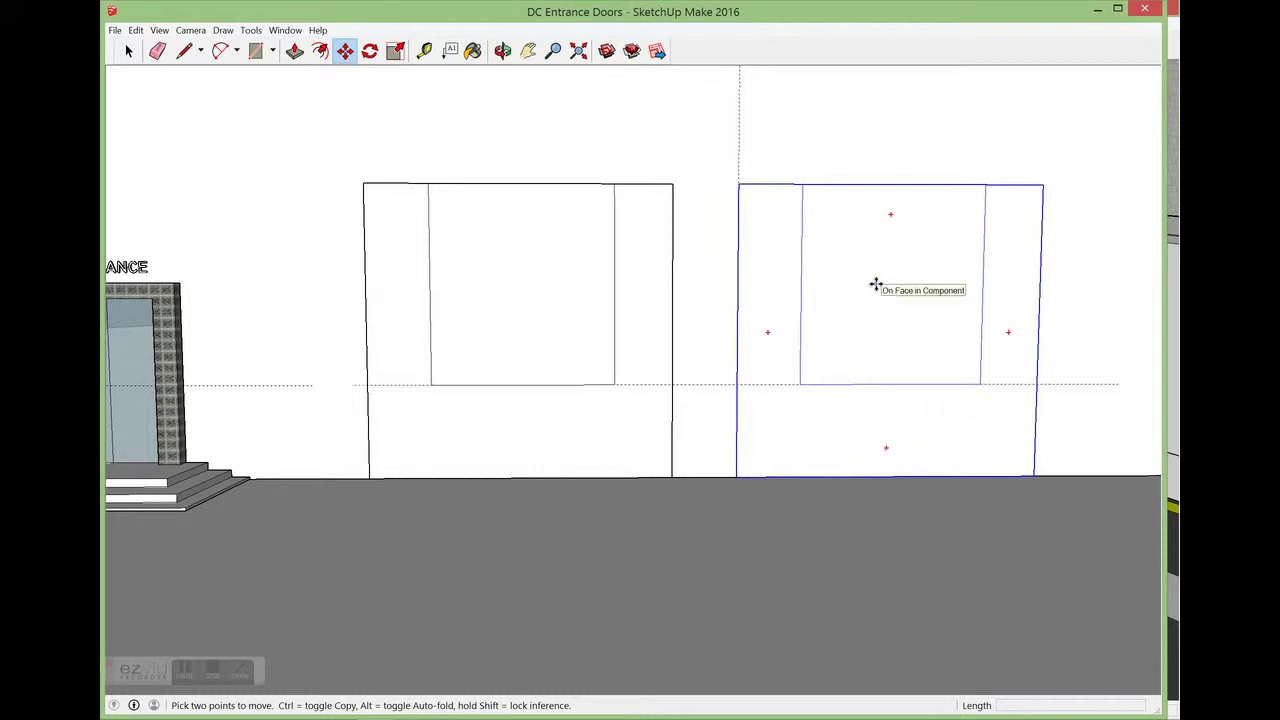
{"action": "key", "text": "Delete"}
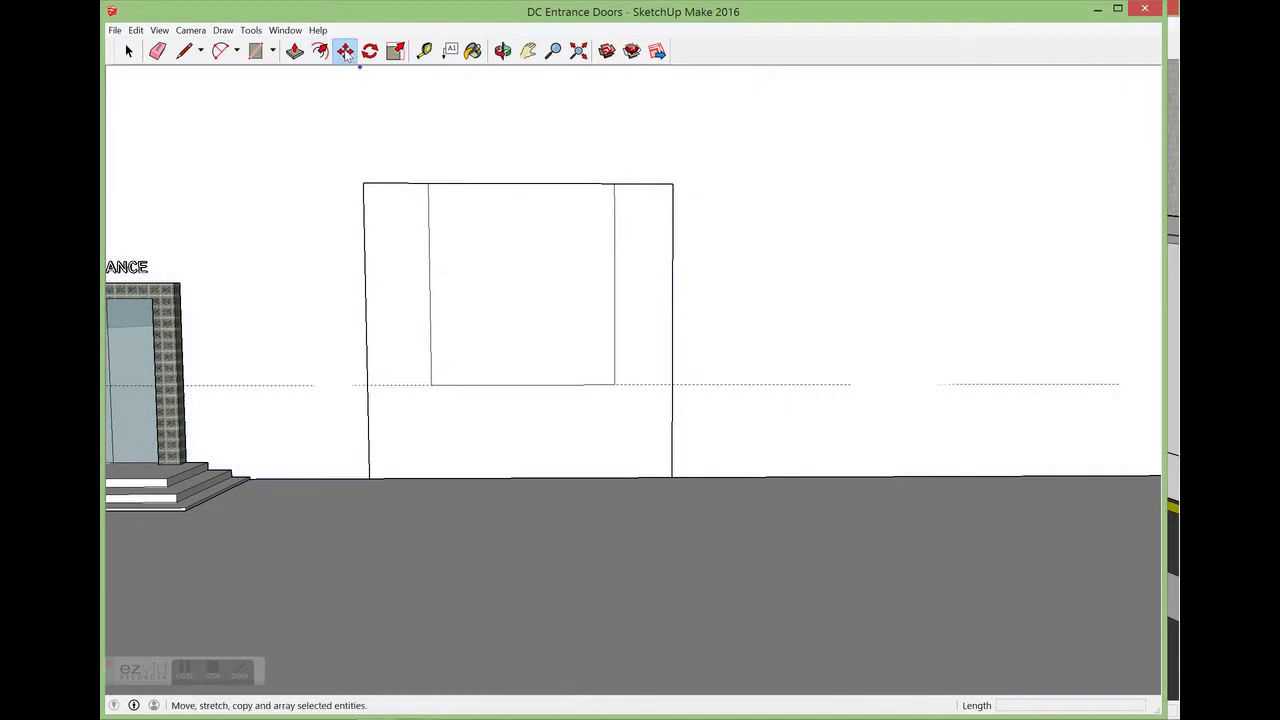
Copy the Dock Doors component 17' along the green axis away from the entrance and array the copy 12x
{"action": "left_click", "coordinate": [129, 51]}
{"action": "left_click", "coordinate": [363, 245]}
{"action": "left_click", "coordinate": [384, 243]}
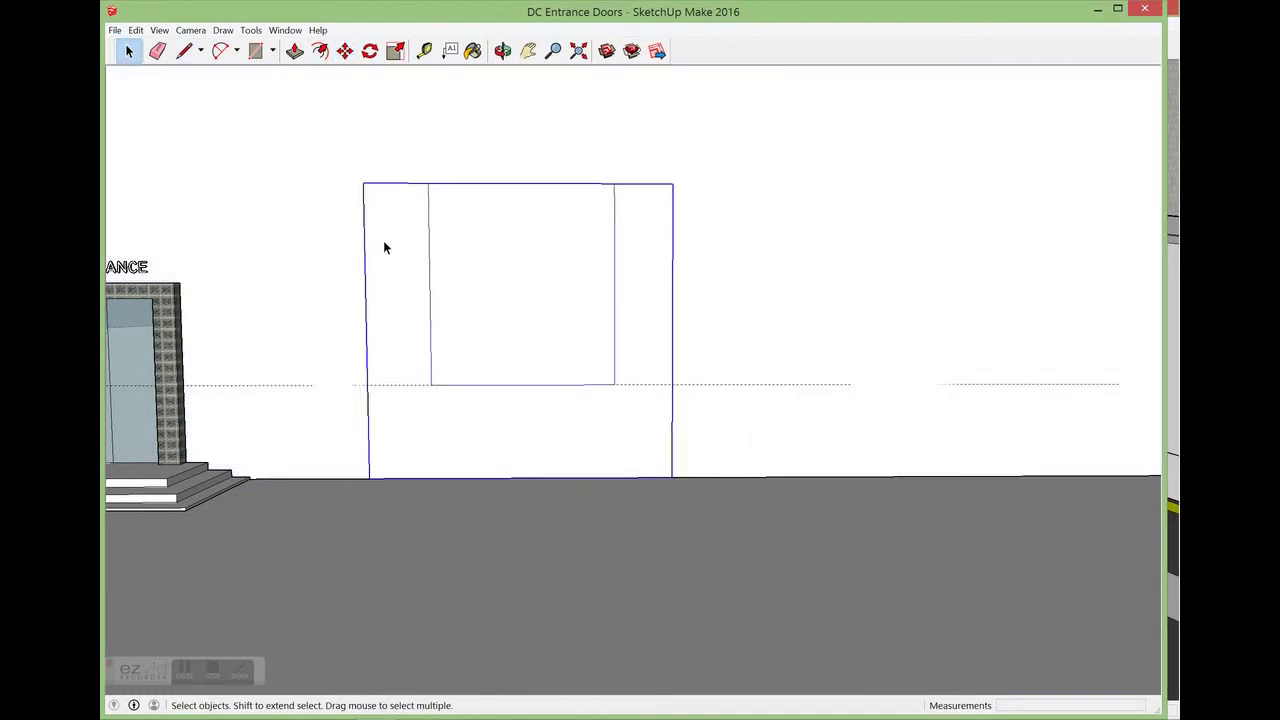
{"action": "left_click", "coordinate": [344, 51]}
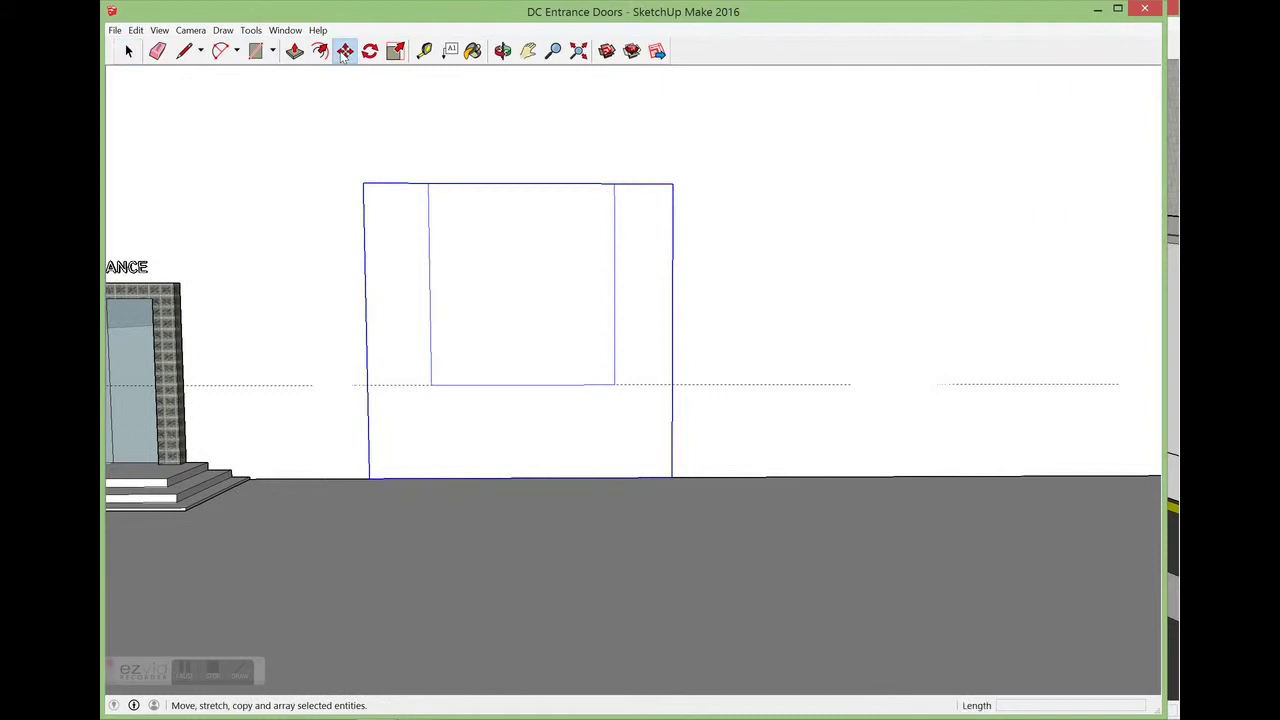
{"action": "key", "text": "ctrl"}
{"action": "left_click", "coordinate": [632, 219]}
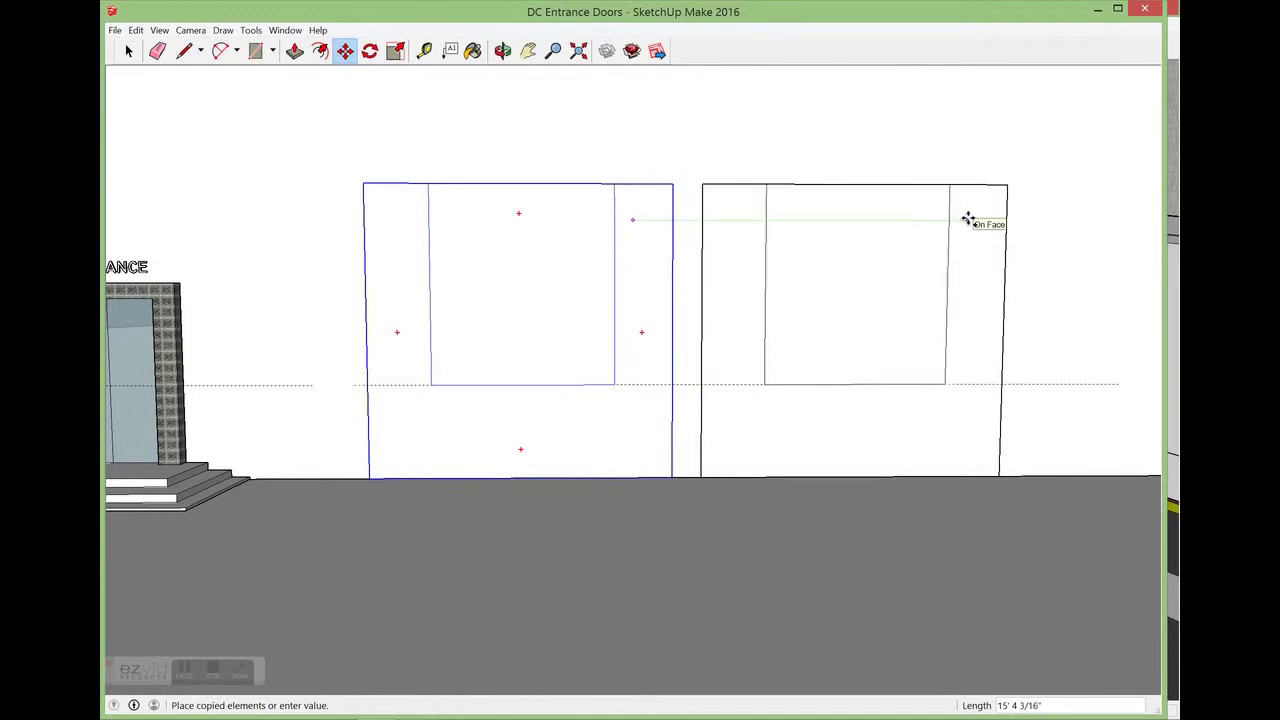
{"action": "key", "text": "Return"}
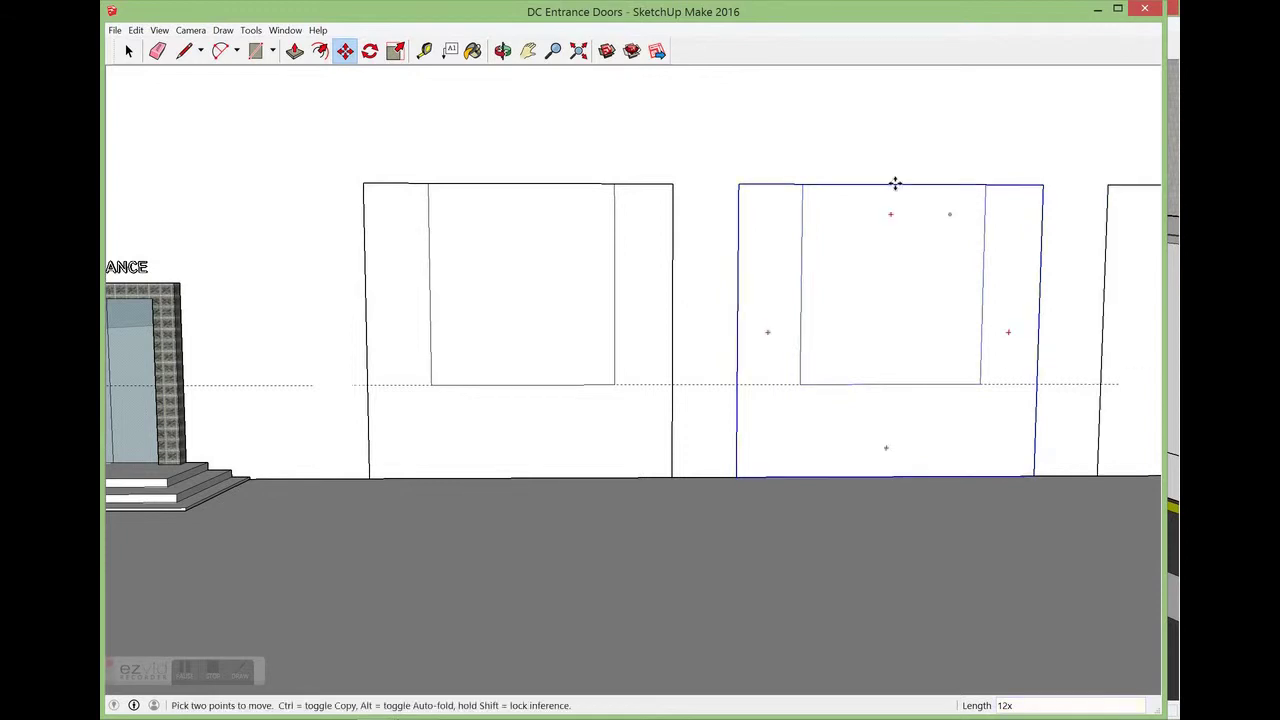
Examine the row of copied docks along the wall, from the entrance outward and back
{"action": "scroll", "coordinate": [971, 380], "scroll_direction": "down", "scroll_amount": 3}
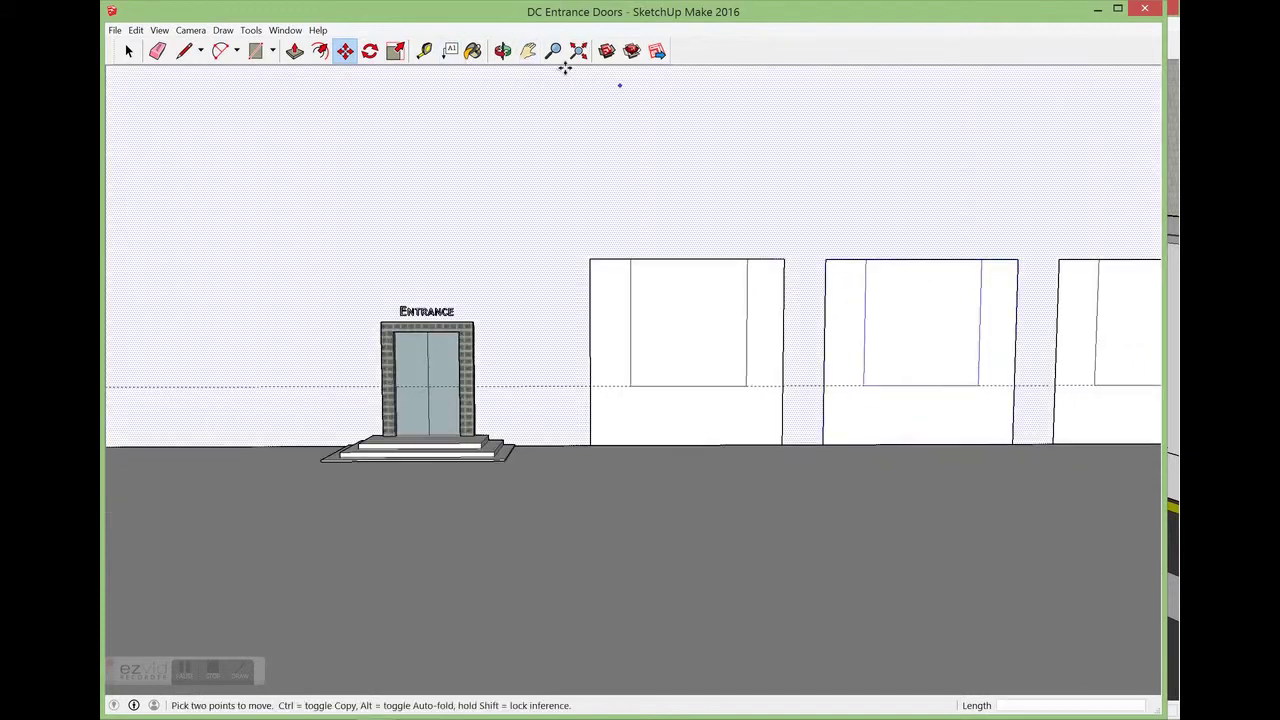
{"action": "left_click", "coordinate": [529, 51]}
{"action": "left_click_drag", "start_coordinate": [1086, 208], "coordinate": [620, 183]}
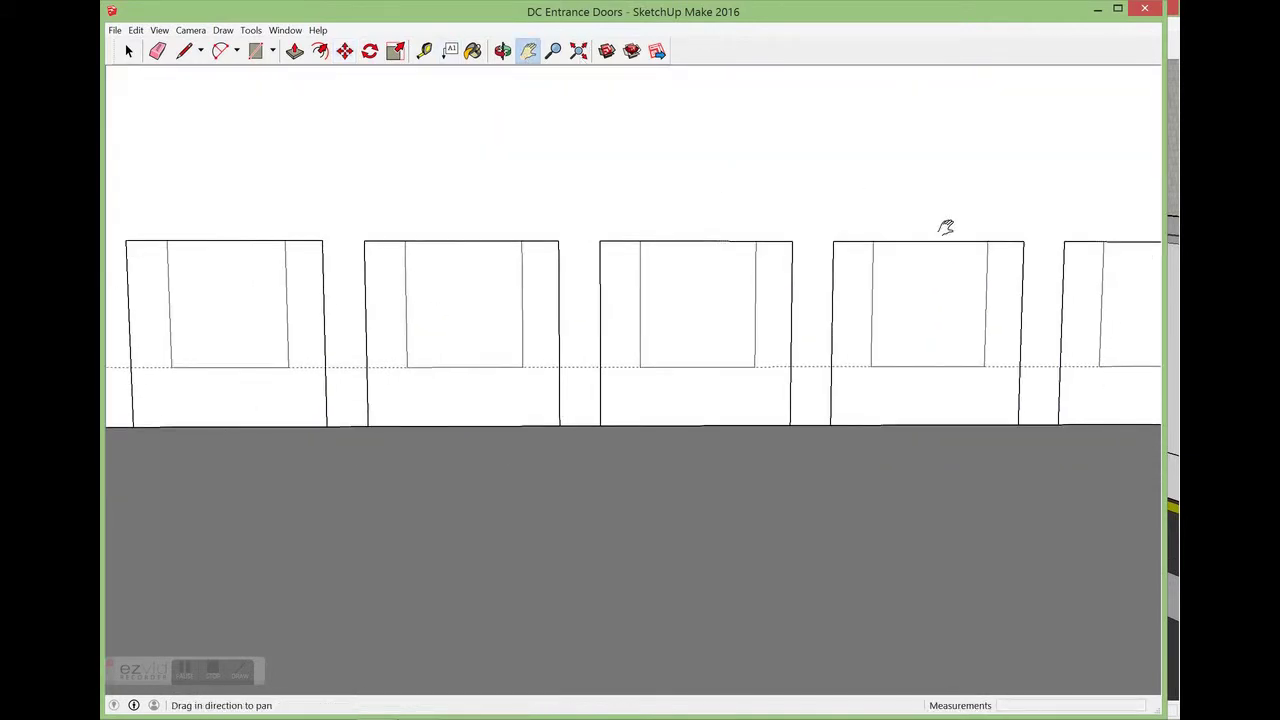
{"action": "scroll", "coordinate": [1000, 262], "scroll_direction": "down", "scroll_amount": 6}
{"action": "left_click", "coordinate": [503, 51]}
{"action": "left_click", "coordinate": [527, 51]}
{"action": "left_click_drag", "start_coordinate": [1071, 200], "coordinate": [880, 247]}
{"action": "scroll", "coordinate": [650, 285], "scroll_direction": "up", "scroll_amount": 6}
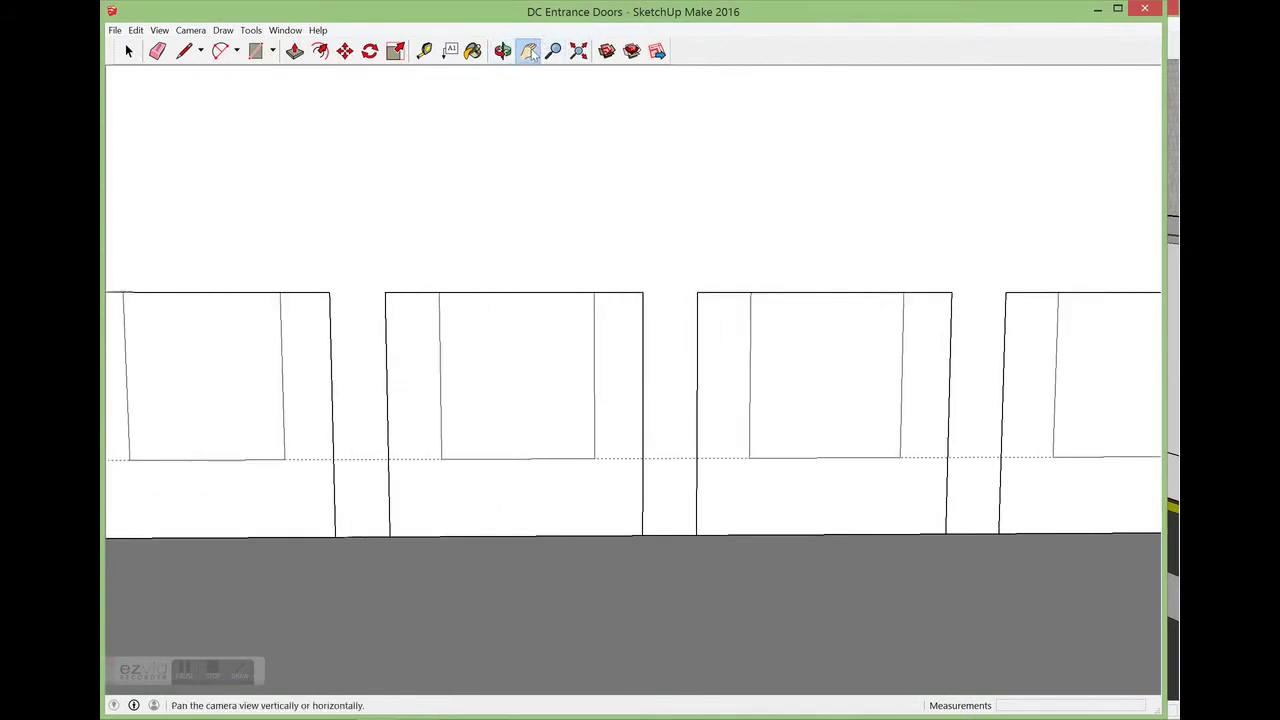
{"action": "left_click_drag", "start_coordinate": [491, 220], "coordinate": [826, 262]}
{"action": "scroll", "coordinate": [569, 346], "scroll_direction": "up", "scroll_amount": 2}
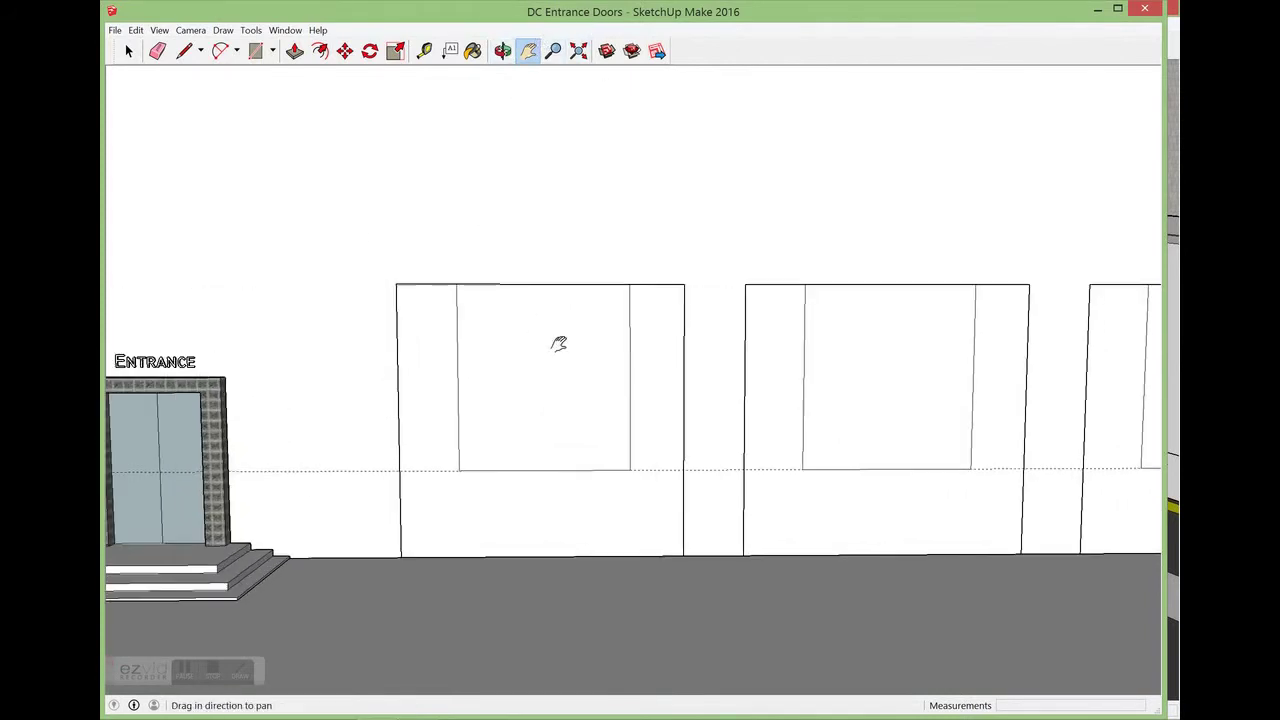
Open the first dock component for editing and draw a vertical border line about 9' 9" long beside the bay door's entrance-side edge
{"action": "left_click", "coordinate": [127, 52]}
{"action": "left_click", "coordinate": [127, 52]}
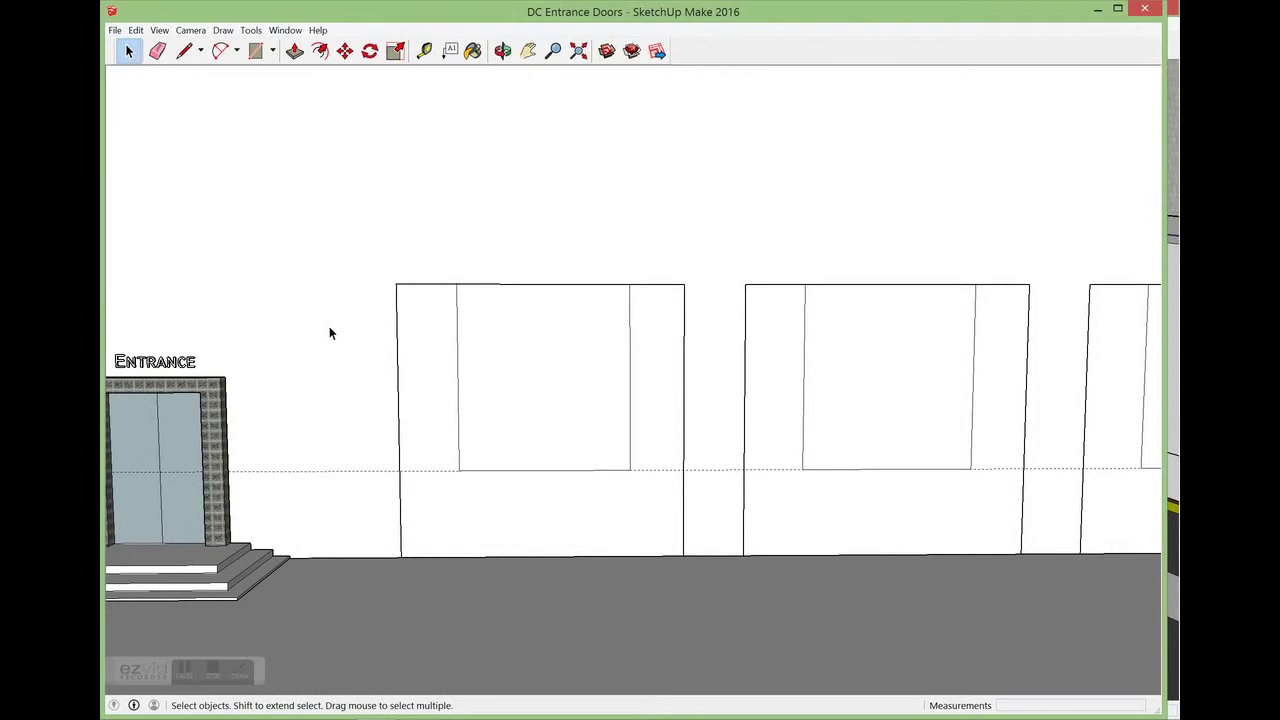
{"action": "double_click", "coordinate": [416, 366]}
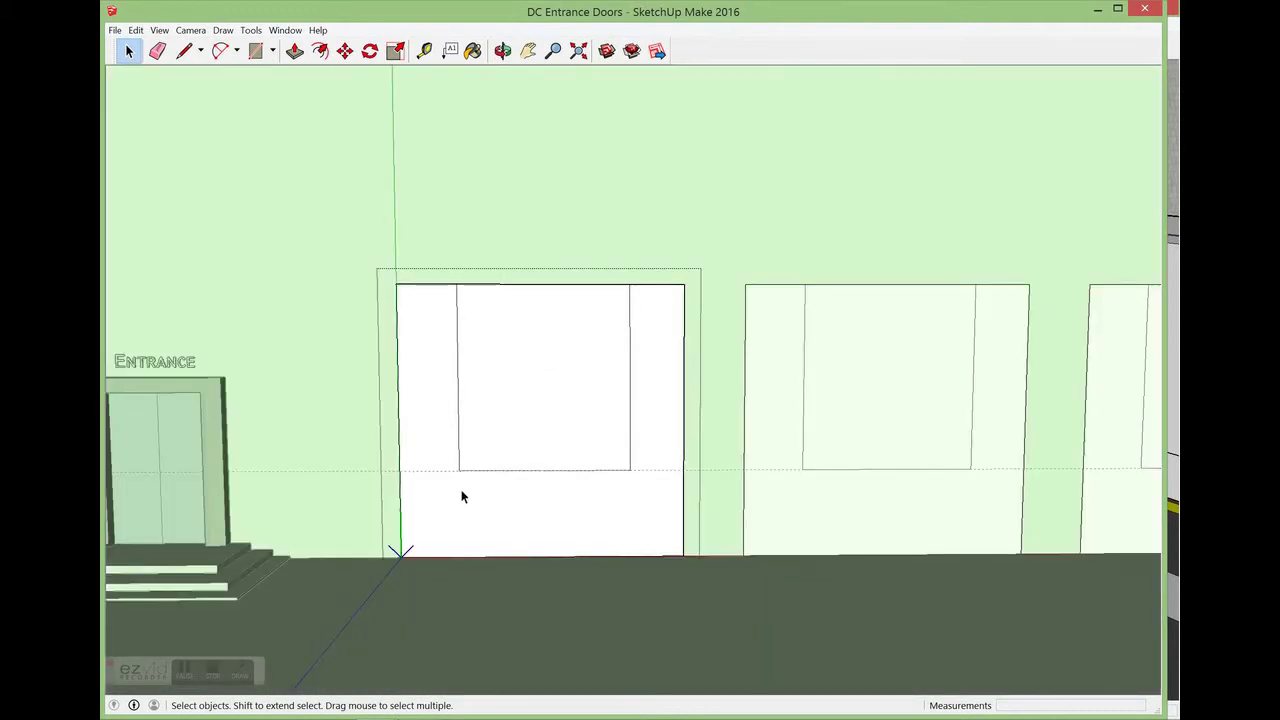
{"action": "left_click", "coordinate": [185, 50]}
{"action": "left_click", "coordinate": [449, 284]}
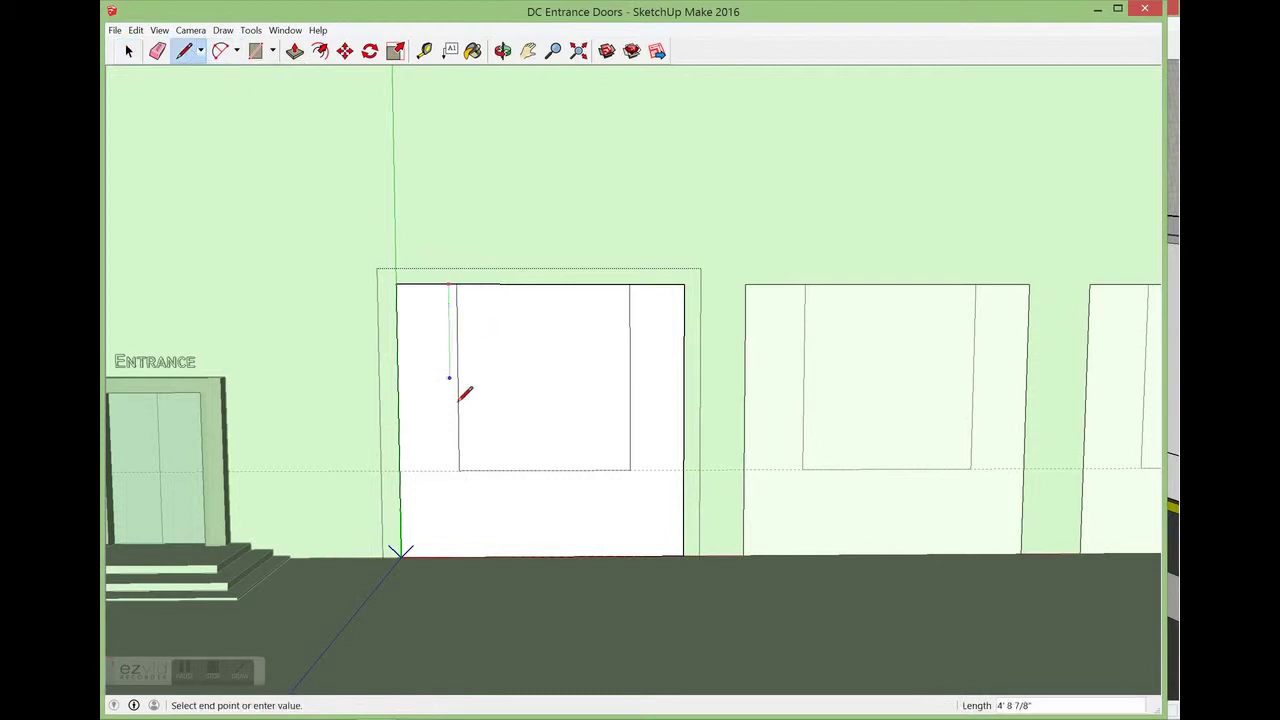
{"action": "left_click", "coordinate": [451, 481]}
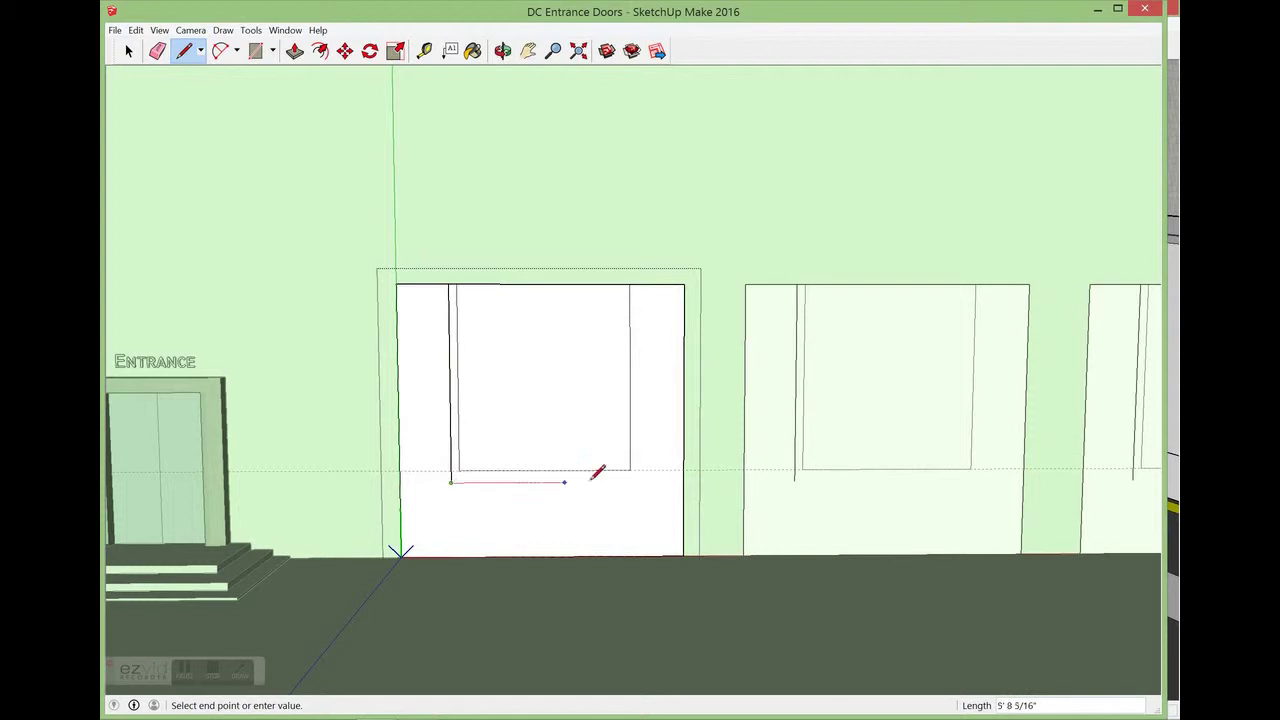
Try to complete the bay door border with a line below the door and one up its far side, and undo both lines
{"action": "left_click", "coordinate": [642, 481]}
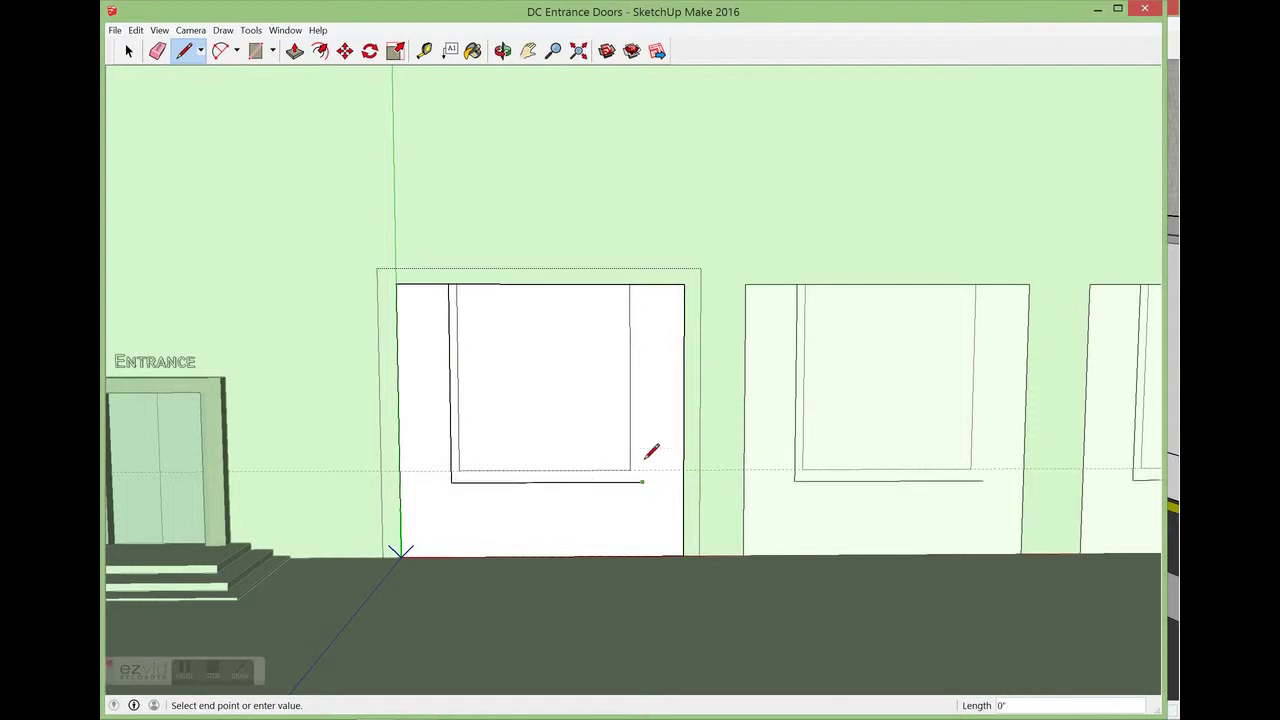
{"action": "left_click", "coordinate": [642, 284]}
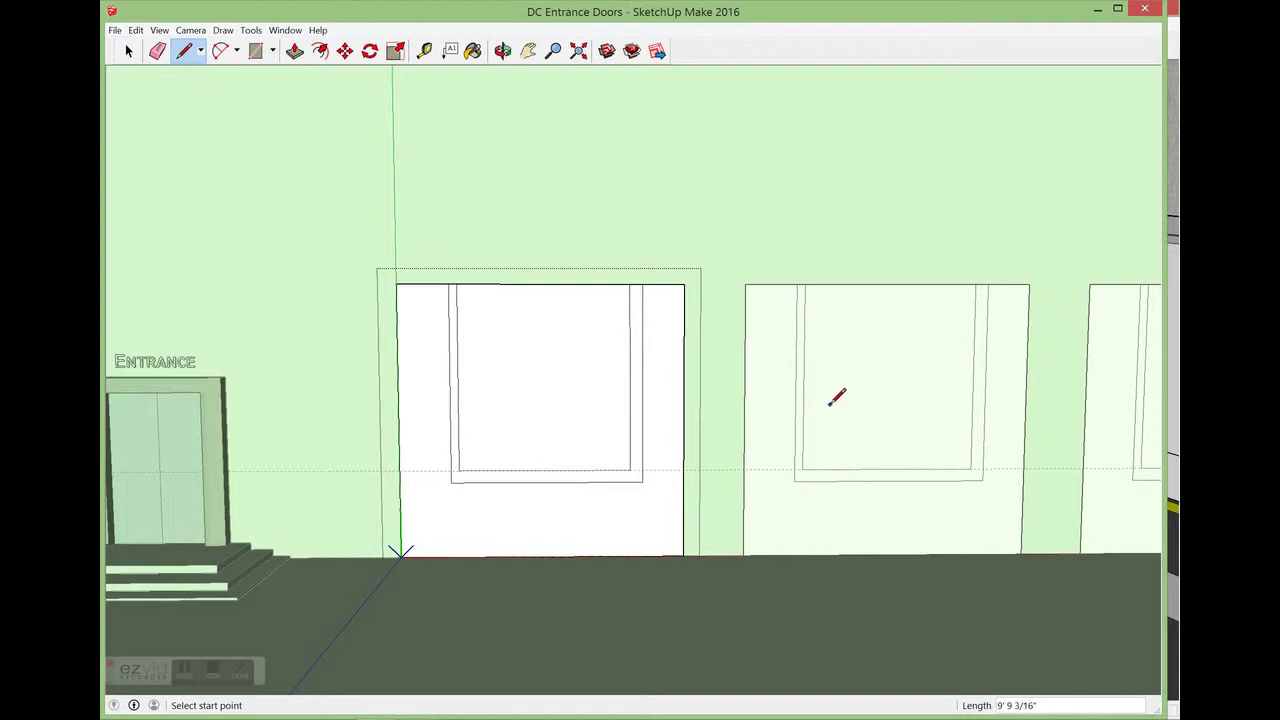
{"action": "key", "text": "ctrl+z"}
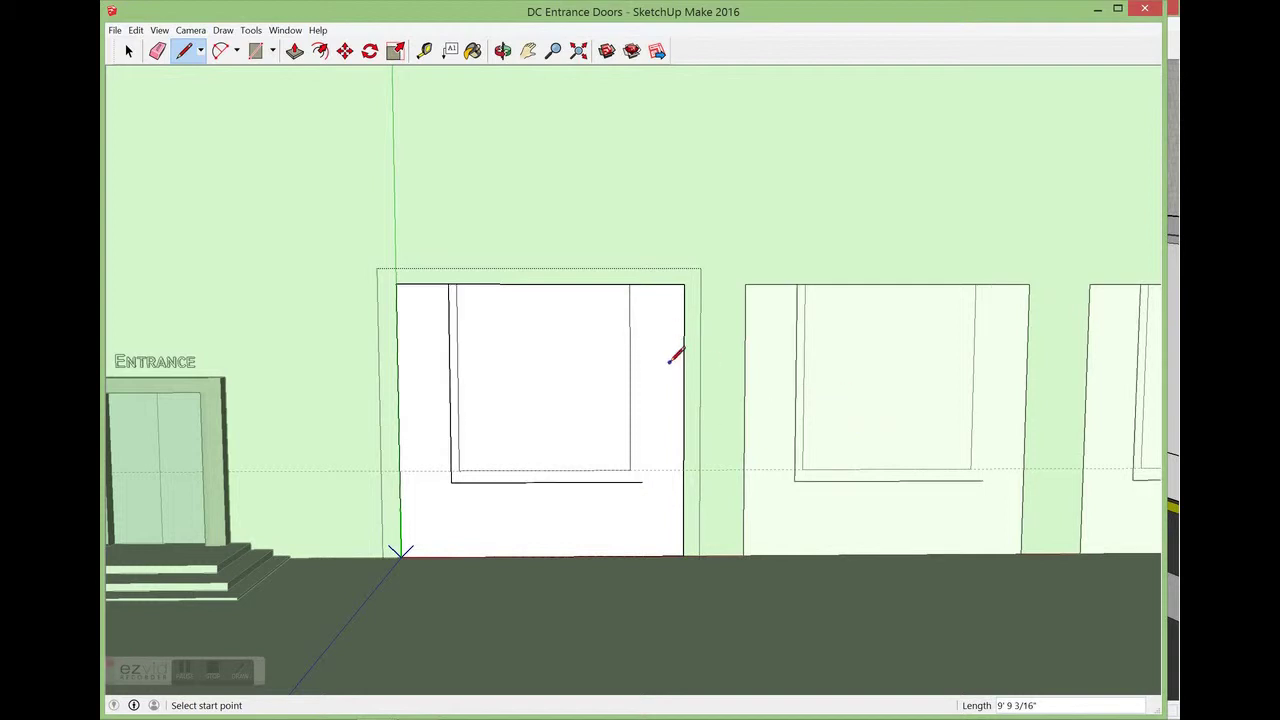
{"action": "key", "text": "ctrl+z"}
Draw the border line below the bay door and a line about 9' 9" up its far side to the dock's top edge
{"action": "left_click", "coordinate": [451, 482]}
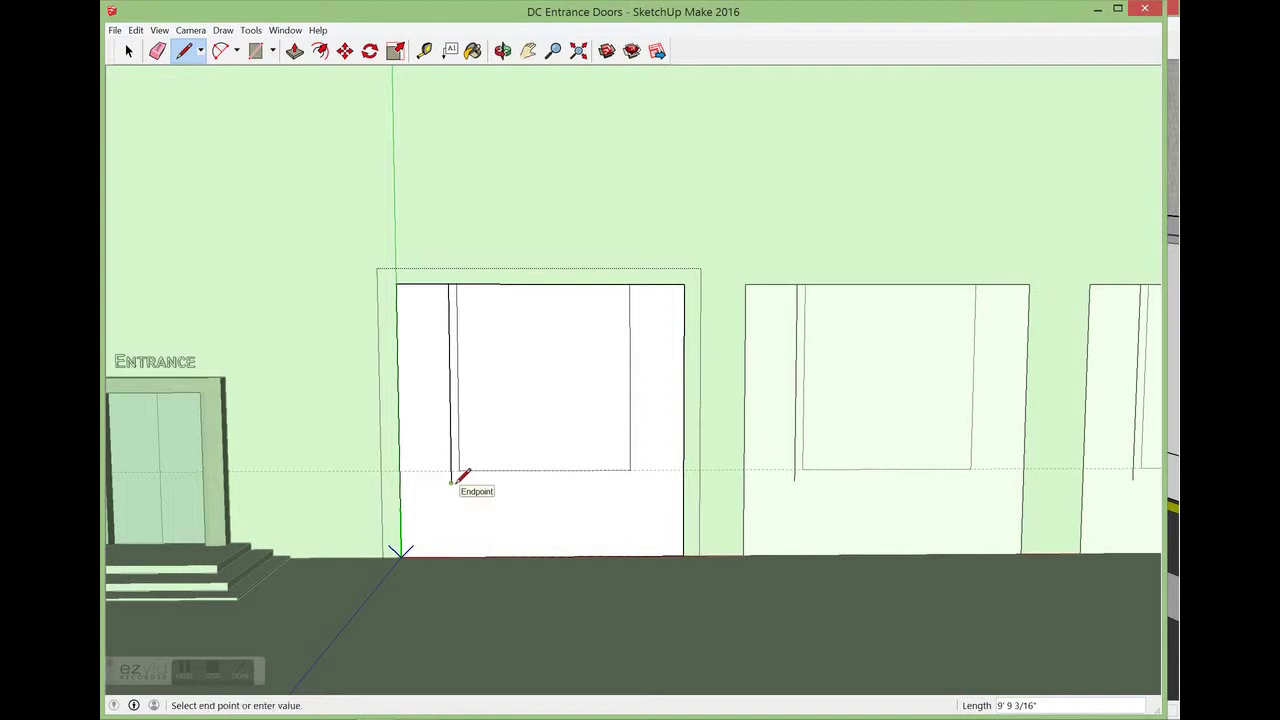
{"action": "left_click", "coordinate": [639, 481]}
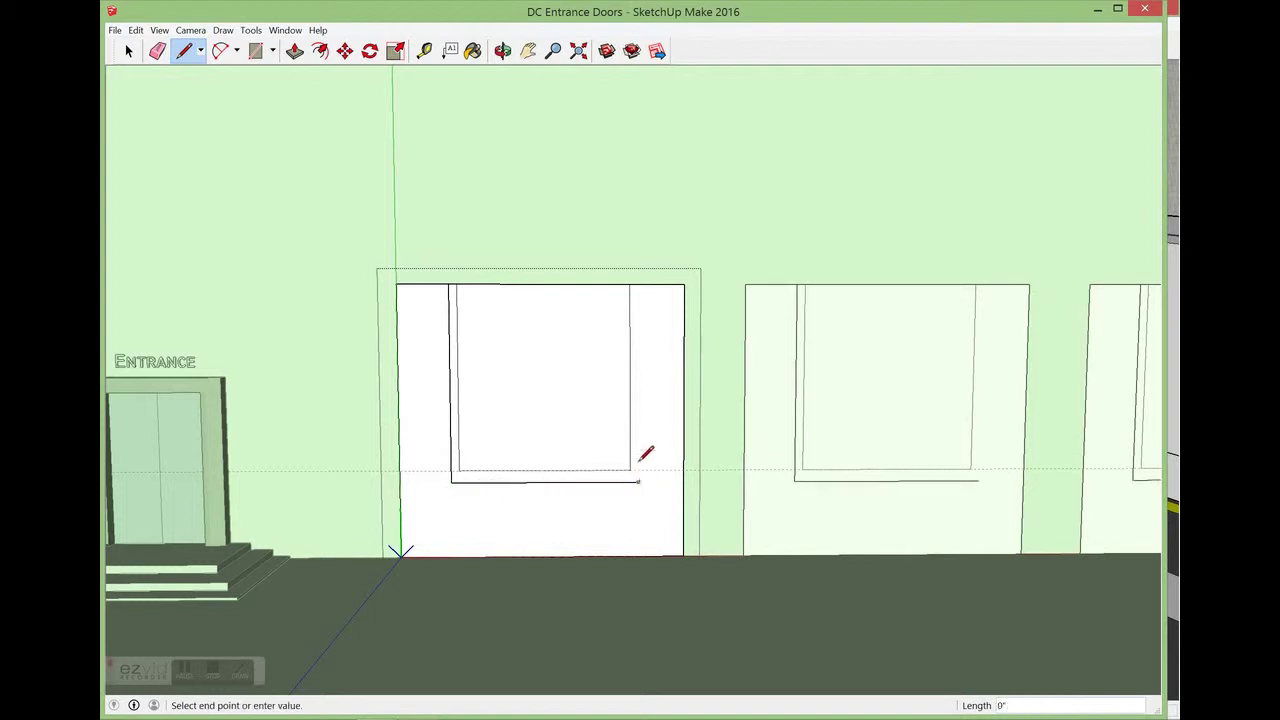
{"action": "left_click", "coordinate": [641, 284]}
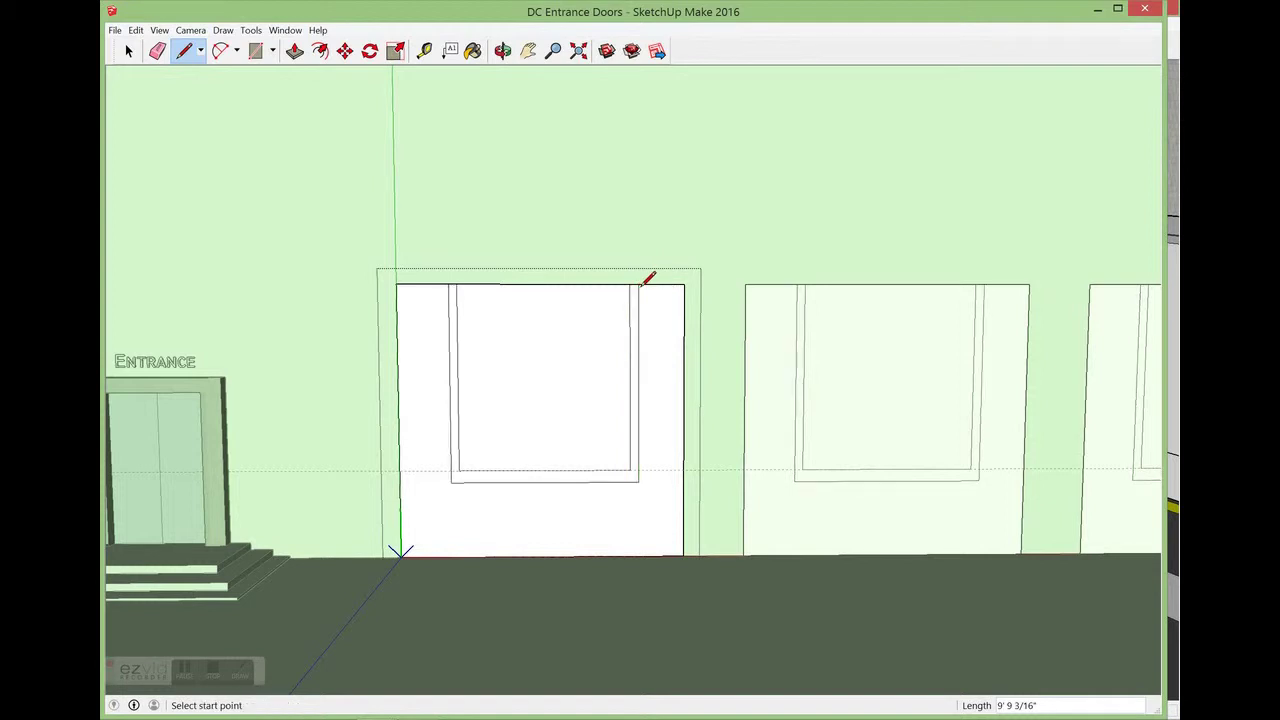
Draw a two-point arc across the dock's top corners, bulging upward about 2' 3"
{"action": "left_click", "coordinate": [237, 52]}
{"action": "left_click", "coordinate": [257, 93]}
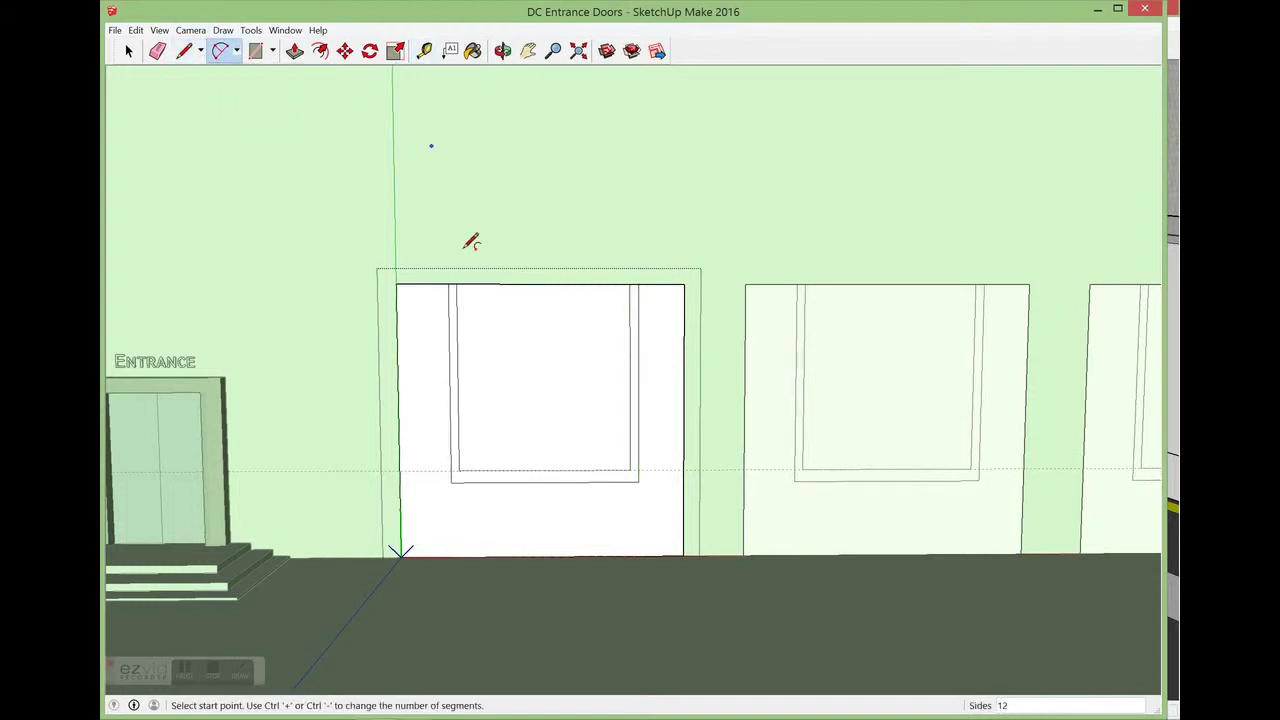
{"action": "left_click", "coordinate": [396, 284]}
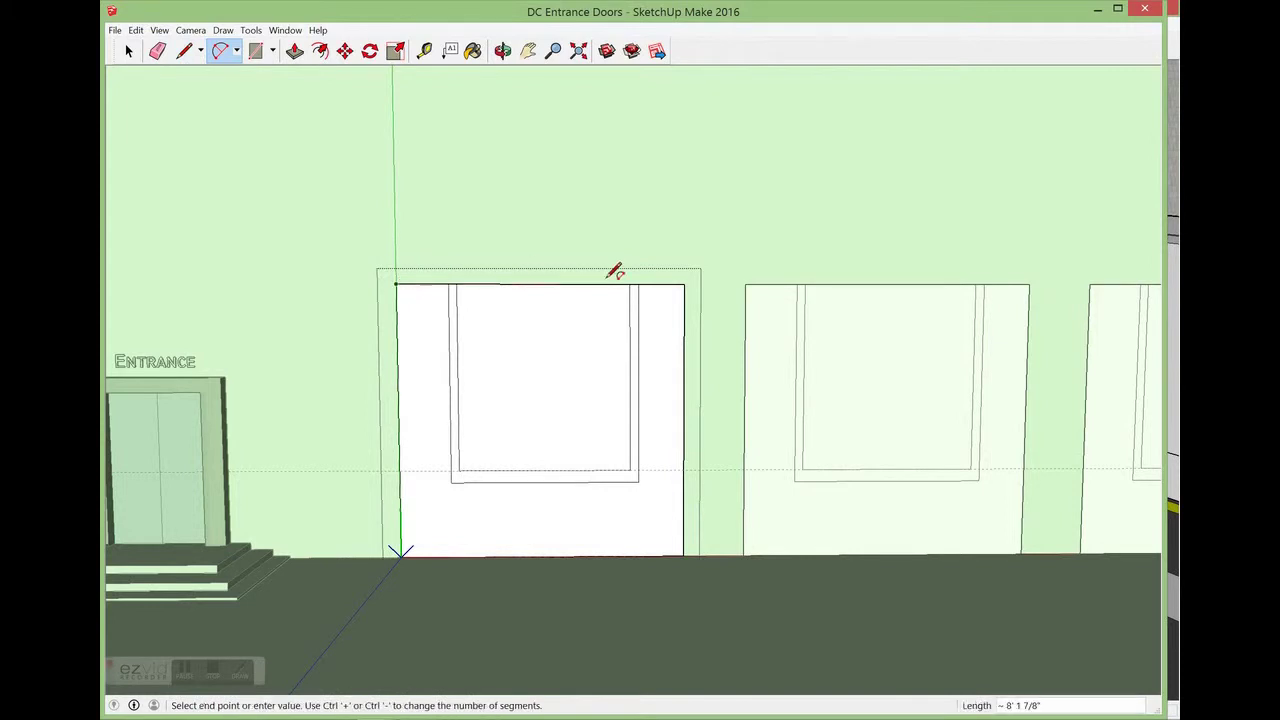
{"action": "left_click", "coordinate": [685, 284]}
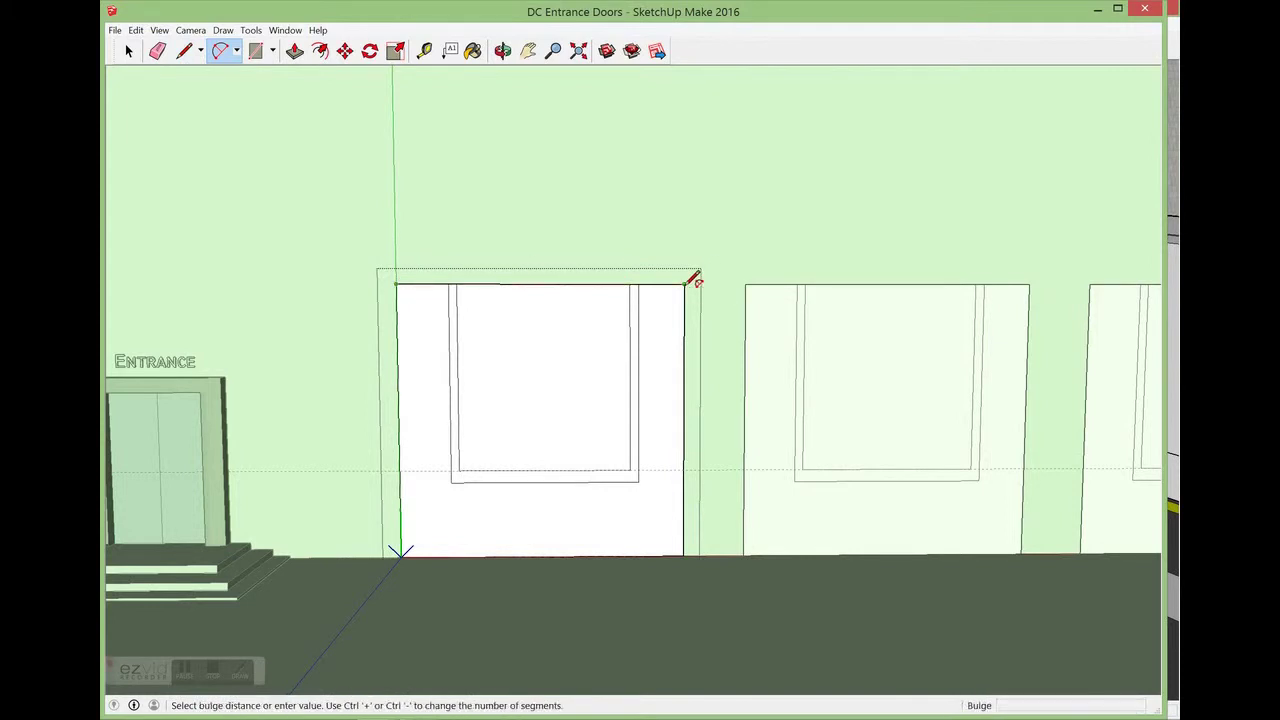
{"action": "left_click", "coordinate": [693, 230]}
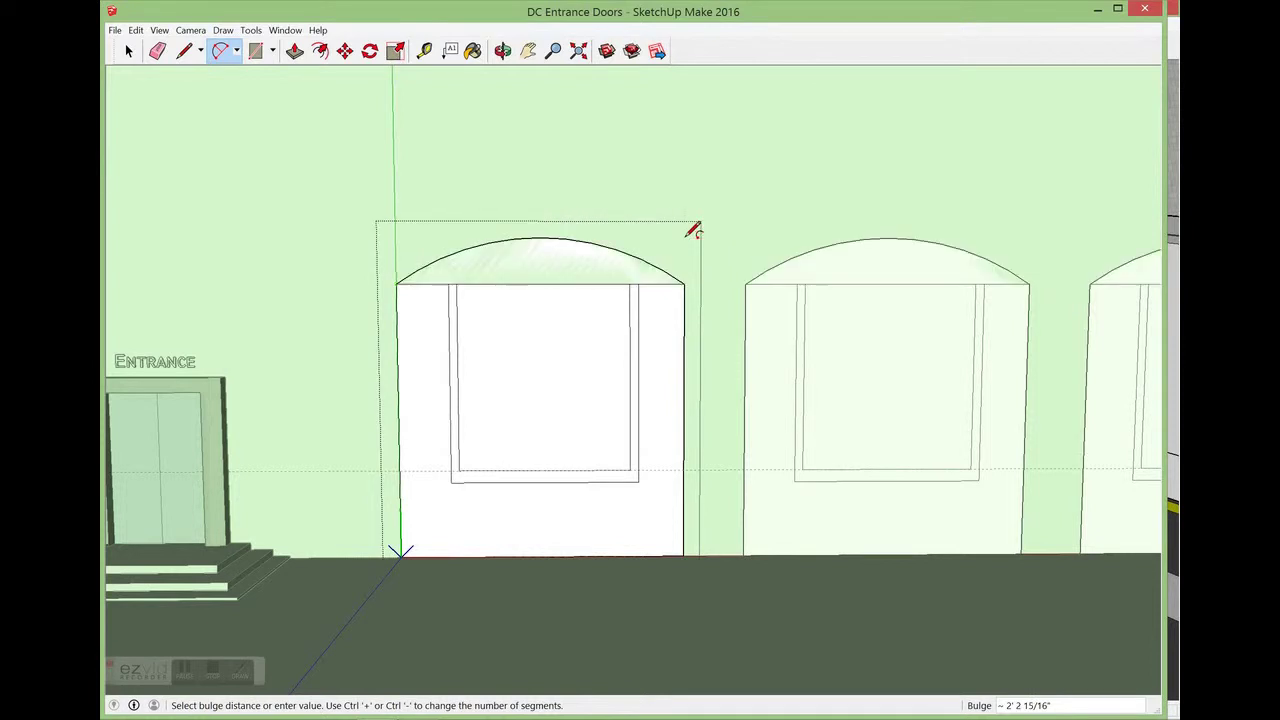
Paint the dock face around the bay door border with the 0039_DarkOrange color from Colors-Named
{"action": "left_click", "coordinate": [473, 50]}
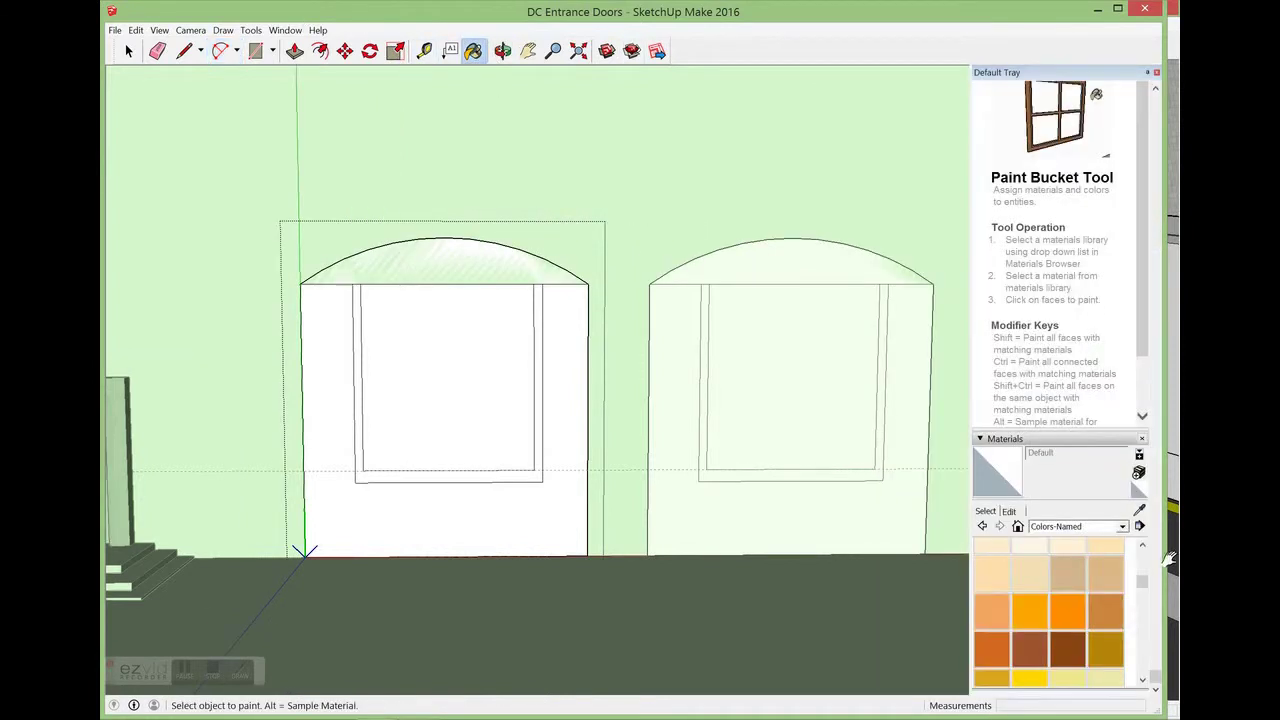
{"action": "left_click", "coordinate": [1071, 612]}
{"action": "left_click", "coordinate": [561, 385]}
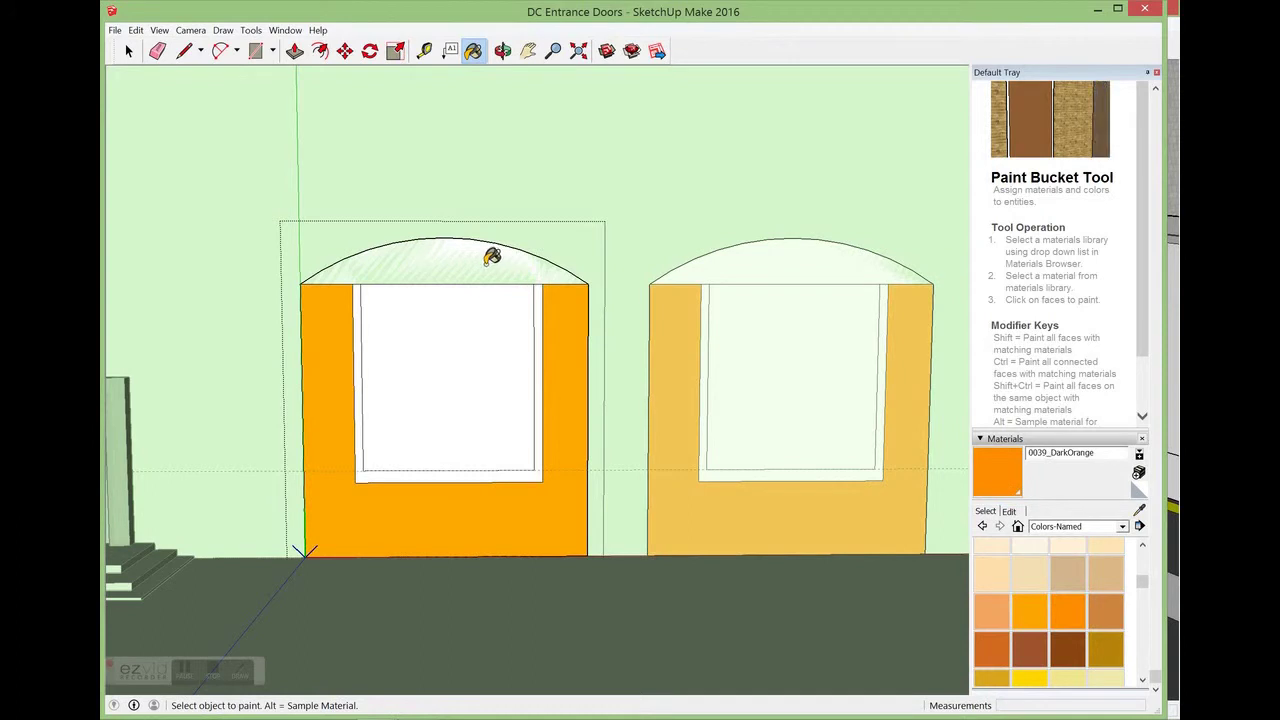
Paint the dock's arch with 0039_DarkOrange and the bay door border with 0060_GrassGreen
{"action": "left_click", "coordinate": [487, 259]}
{"action": "left_click_drag", "start_coordinate": [1142, 582], "coordinate": [1153, 611]}
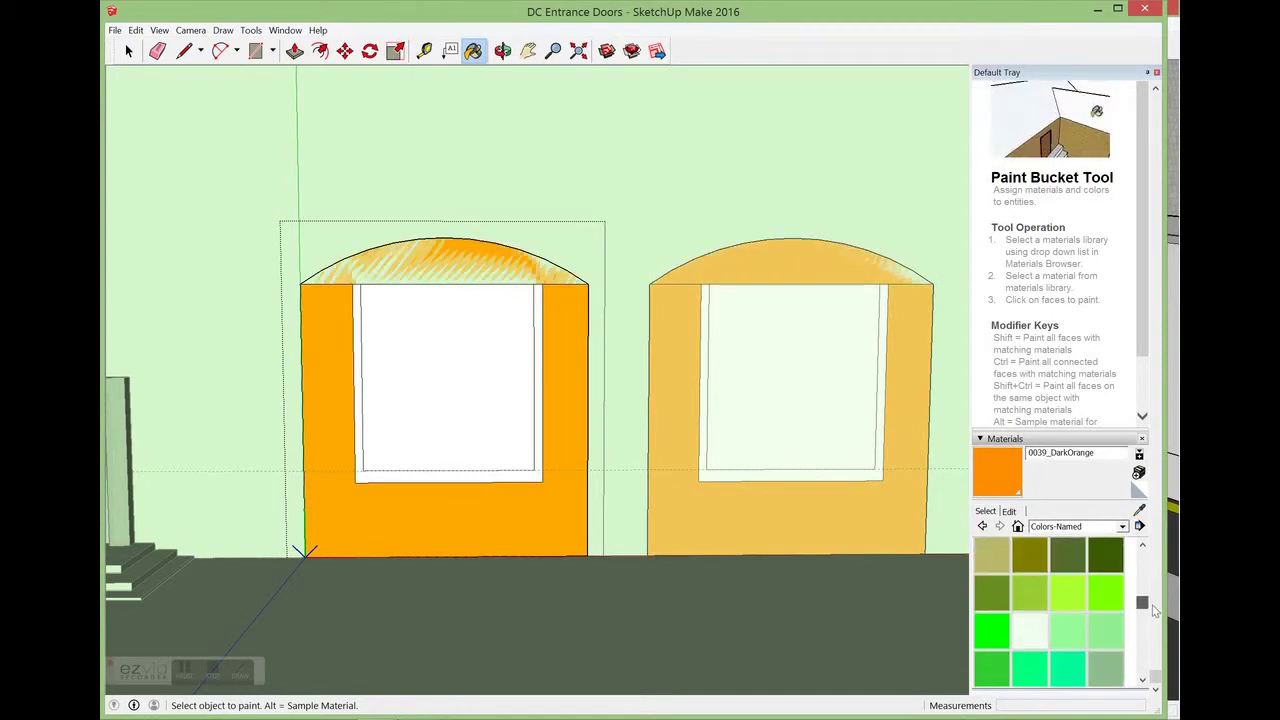
{"action": "left_click", "coordinate": [1107, 563]}
{"action": "left_click", "coordinate": [546, 300]}
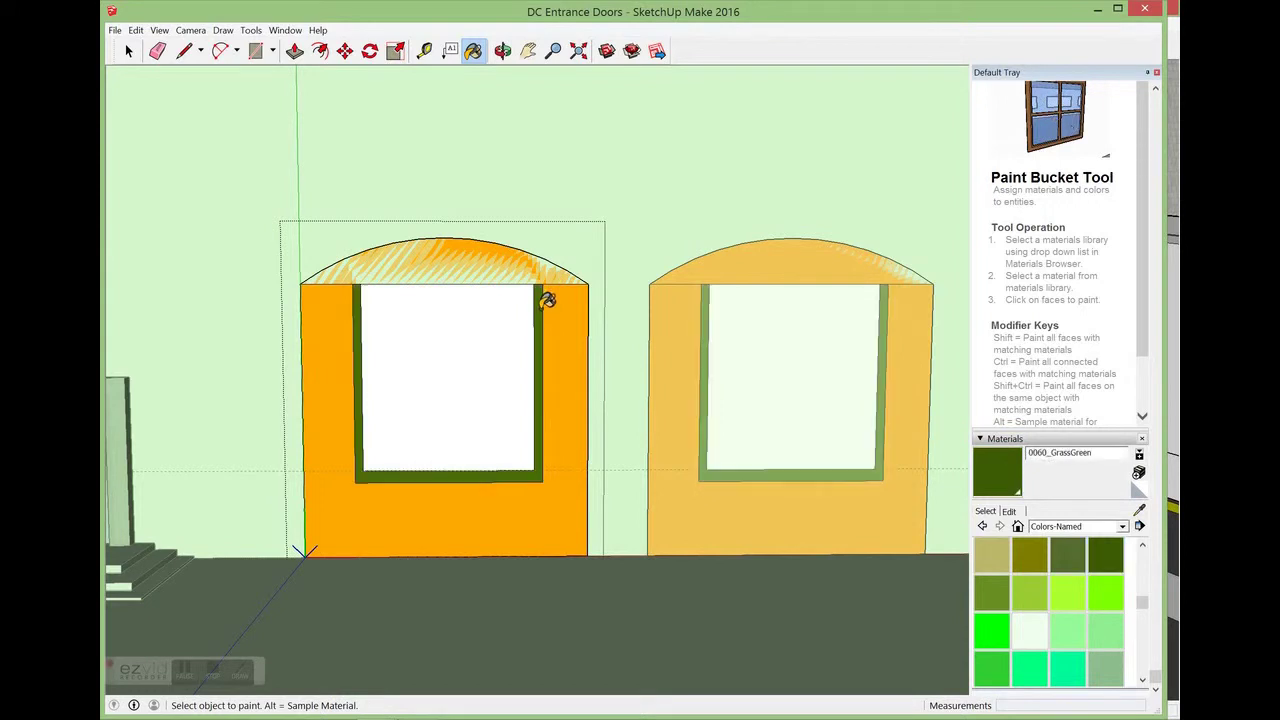
Paint the bay door with Translucent Glass Corrugated from the Glass and Mirrors materials, and close the tray
{"action": "left_click", "coordinate": [1122, 527]}
{"action": "left_click", "coordinate": [1085, 413]}
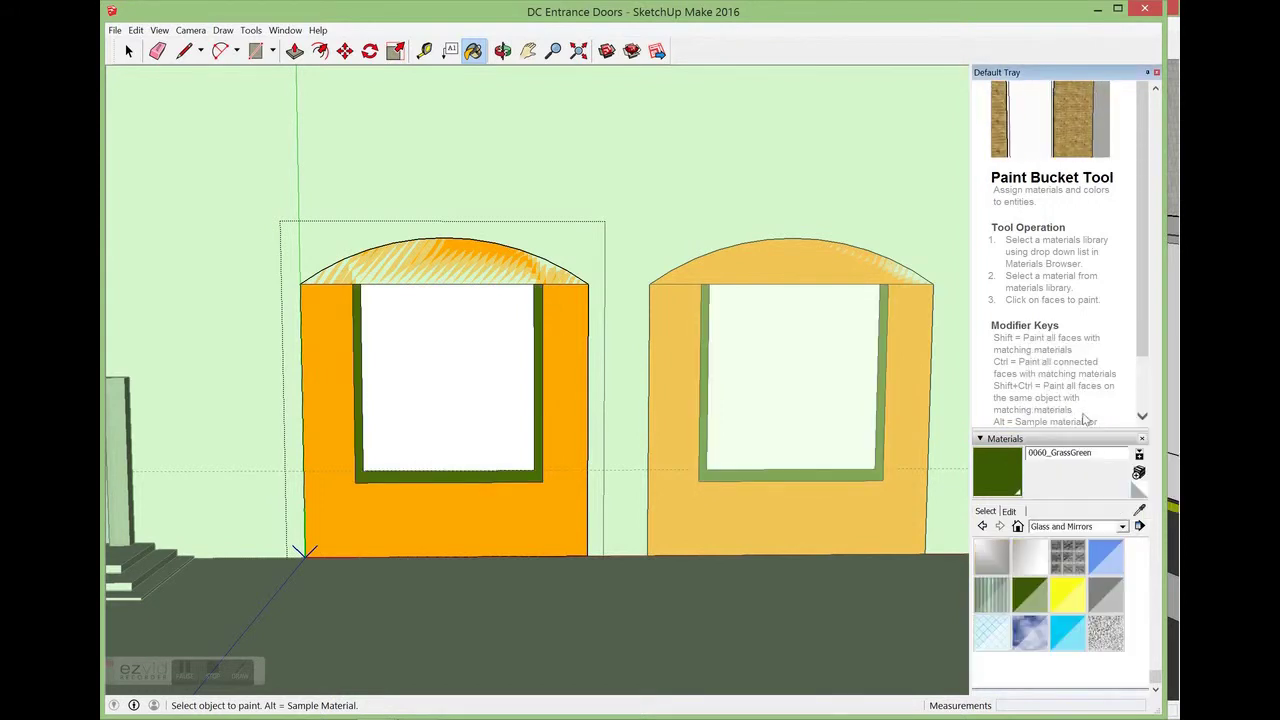
{"action": "left_click", "coordinate": [992, 594]}
{"action": "left_click", "coordinate": [451, 369]}
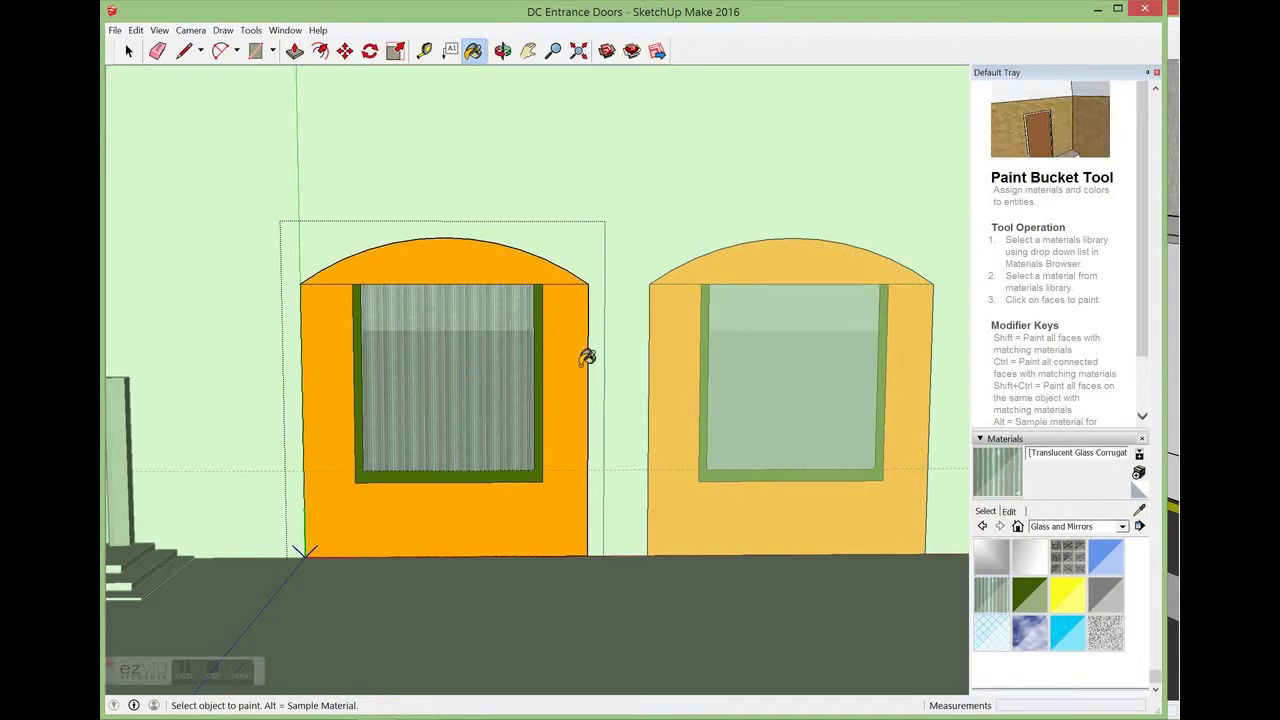
{"action": "left_click", "coordinate": [1156, 73]}
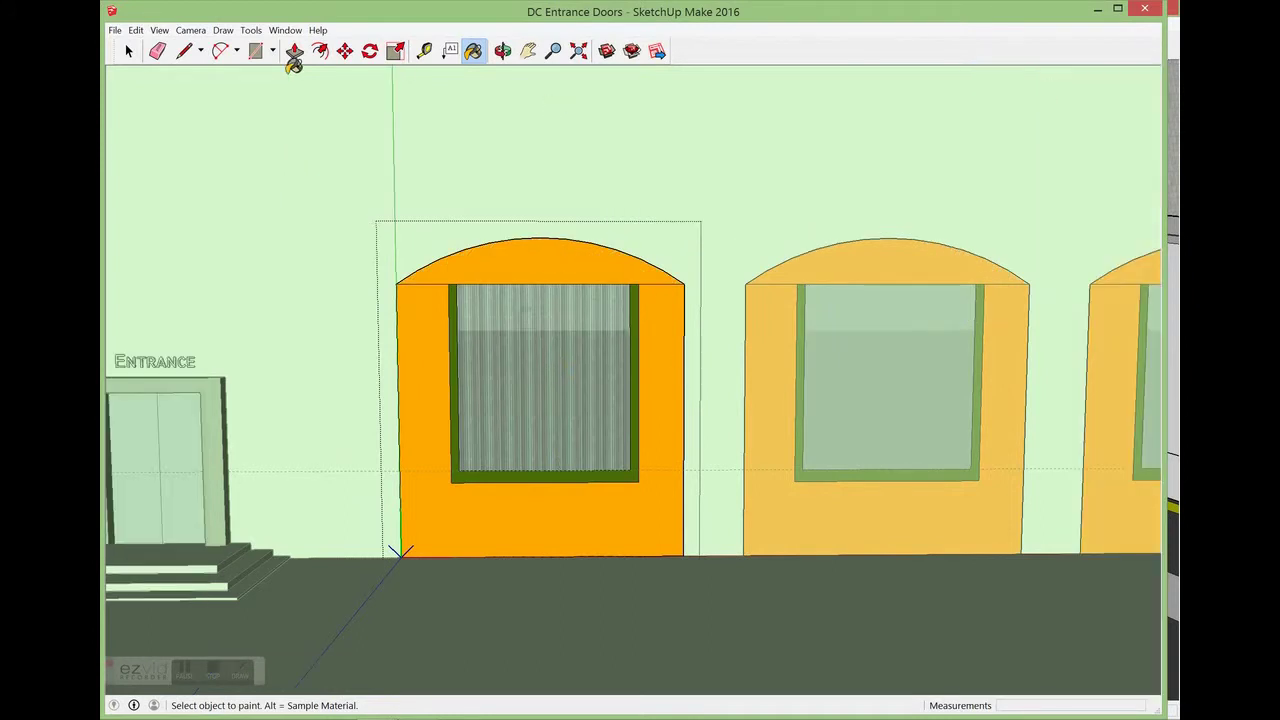
Push/Pull the orange arch face outward about 4' 5" to form a canopy over the bay door
{"action": "key", "text": "o"}
{"action": "left_click_drag", "start_coordinate": [438, 304], "coordinate": [780, 290]}
{"action": "left_click", "coordinate": [295, 50]}
{"action": "left_click", "coordinate": [594, 270]}
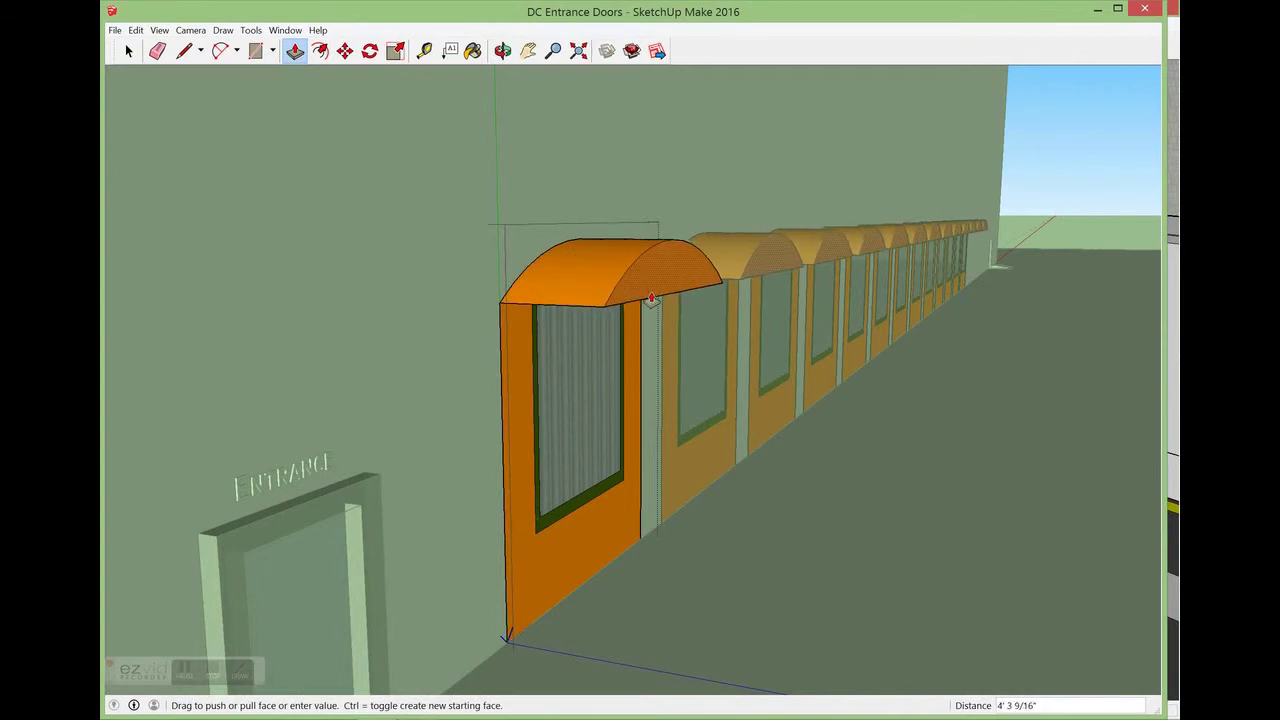
{"action": "left_click", "coordinate": [655, 300]}
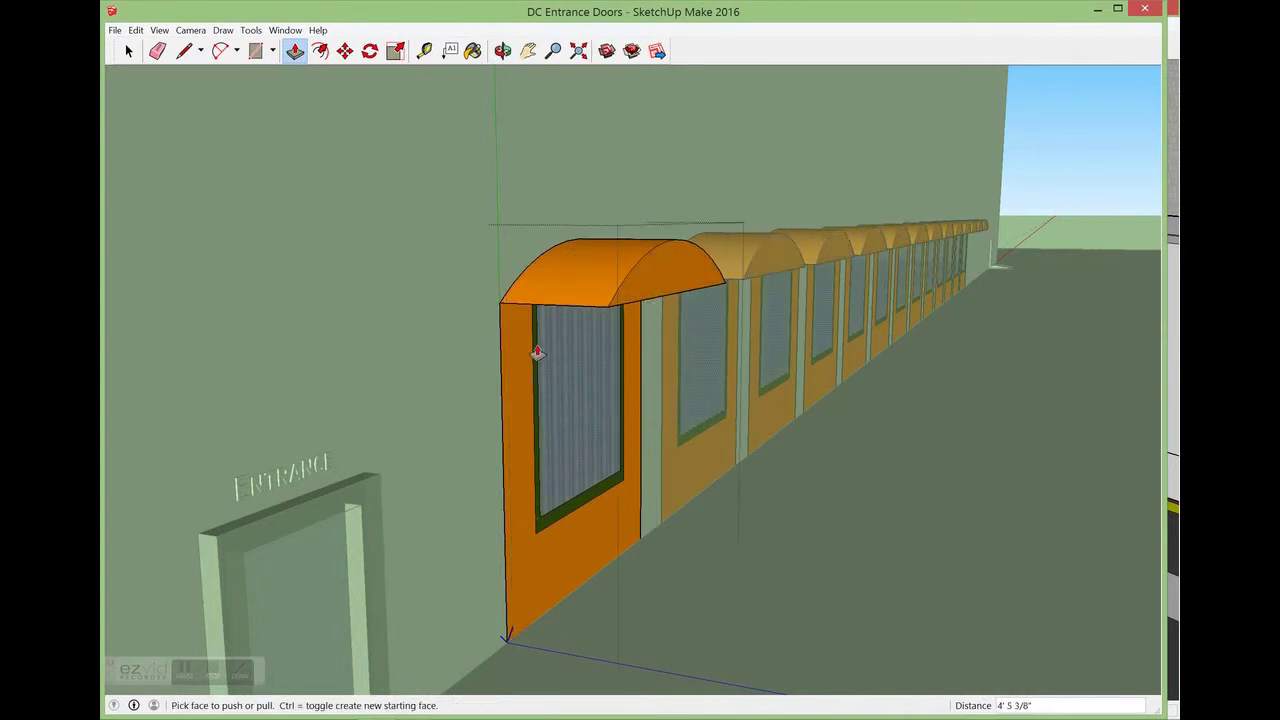
Push/Pull the green border around the first dock's bay door slightly
{"action": "scroll", "coordinate": [560, 295], "scroll_direction": "up", "scroll_amount": 4}
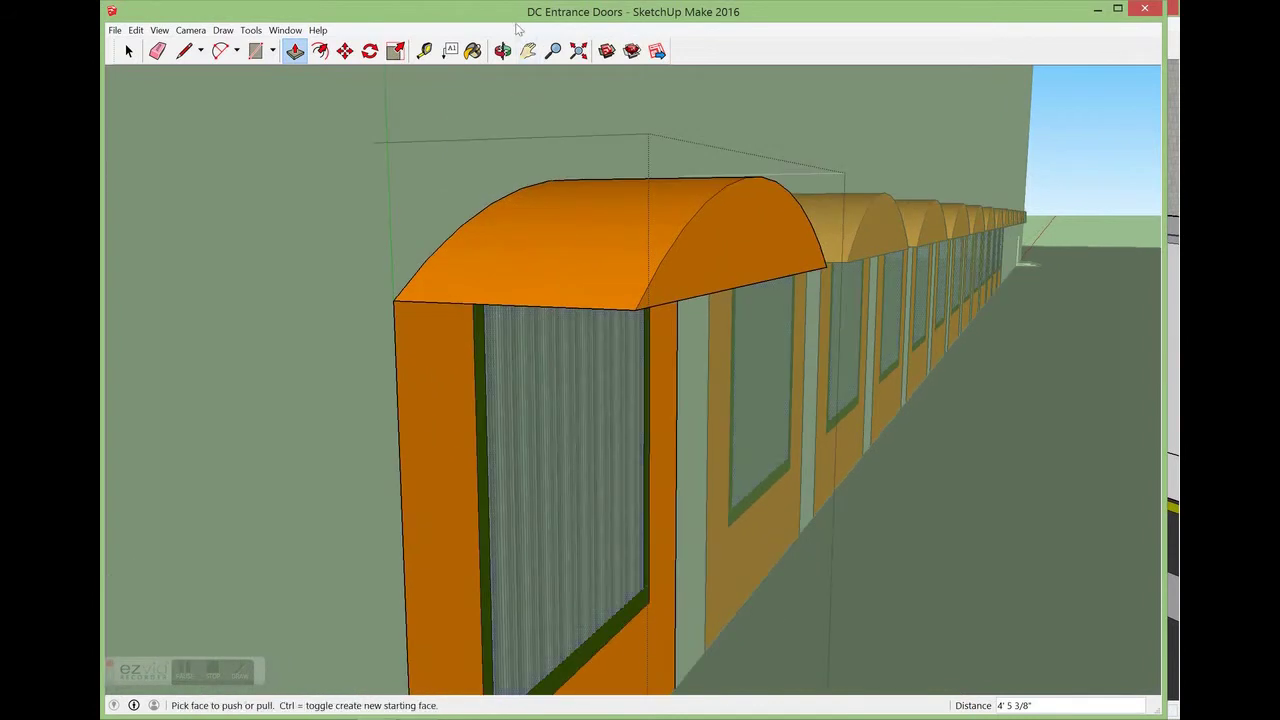
{"action": "left_click", "coordinate": [528, 50]}
{"action": "left_click_drag", "start_coordinate": [810, 390], "coordinate": [740, 305]}
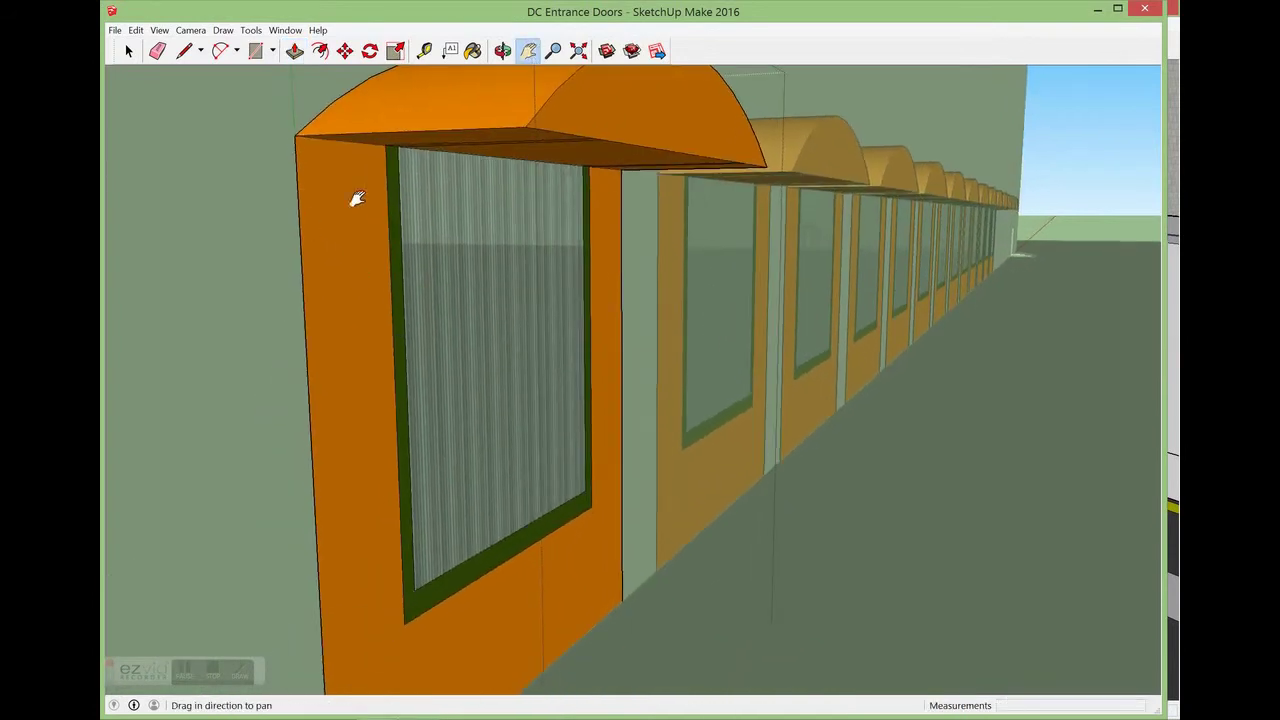
{"action": "left_click", "coordinate": [295, 50]}
{"action": "left_click_drag", "start_coordinate": [393, 222], "coordinate": [405, 226]}
Place the 3D text IN DOCK, 1' high and extruded 1", centered on the front face of the first dock's canopy
{"action": "left_click", "coordinate": [502, 50]}
{"action": "left_click_drag", "start_coordinate": [700, 420], "coordinate": [505, 12]}
{"action": "left_click_drag", "start_coordinate": [540, 95], "coordinate": [585, 243]}
{"action": "left_click", "coordinate": [505, 52]}
{"action": "left_click_drag", "start_coordinate": [723, 280], "coordinate": [538, 383]}
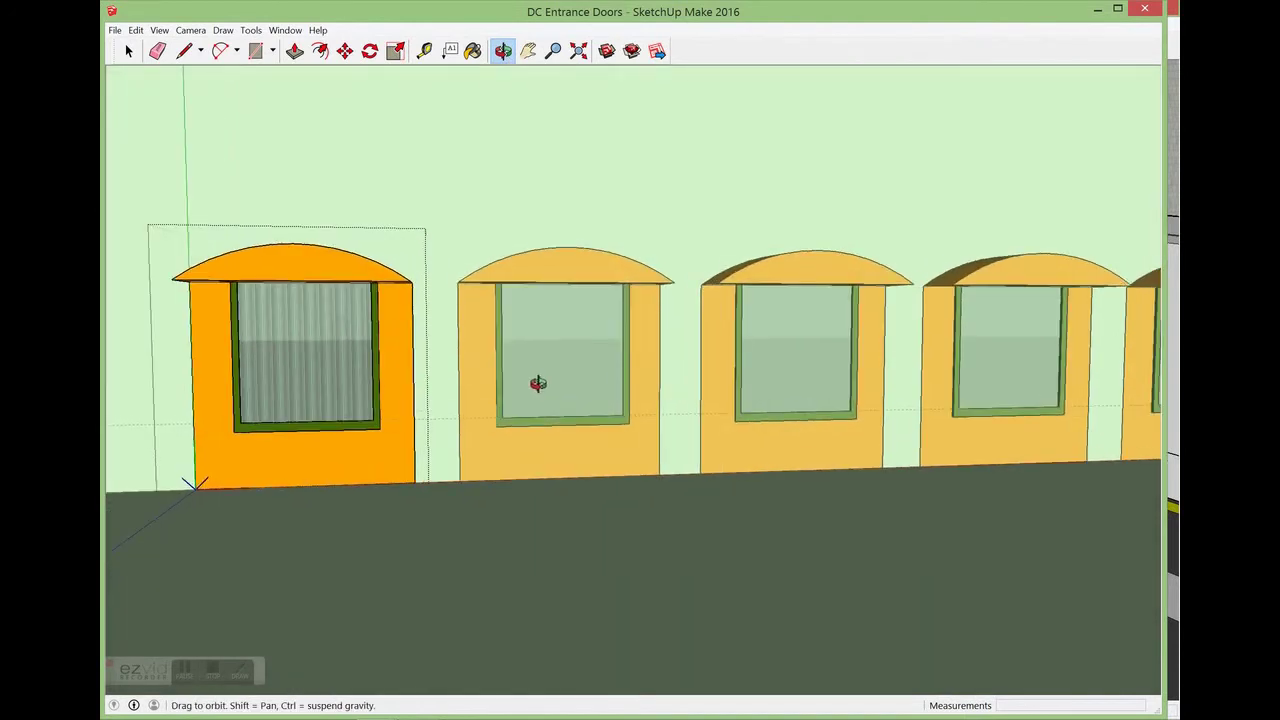
{"action": "left_click", "coordinate": [255, 33]}
{"action": "mouse_move", "coordinate": [222, 30]}
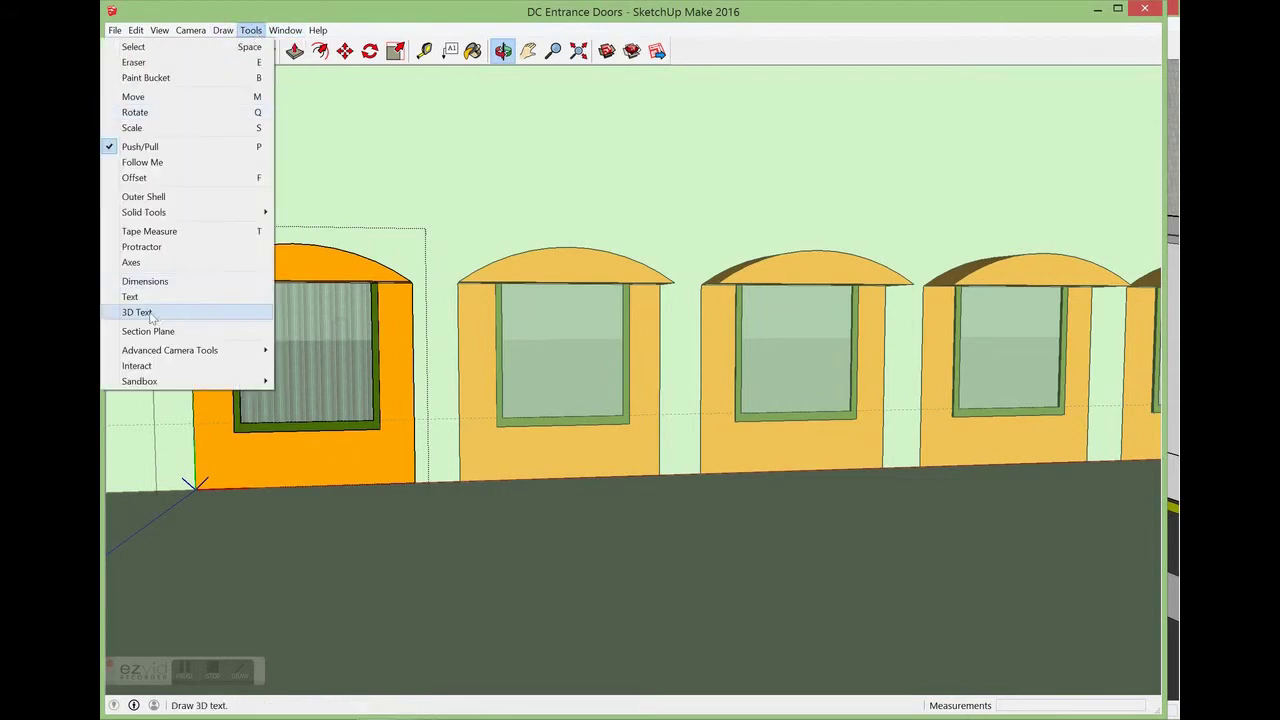
{"action": "left_click", "coordinate": [148, 314]}
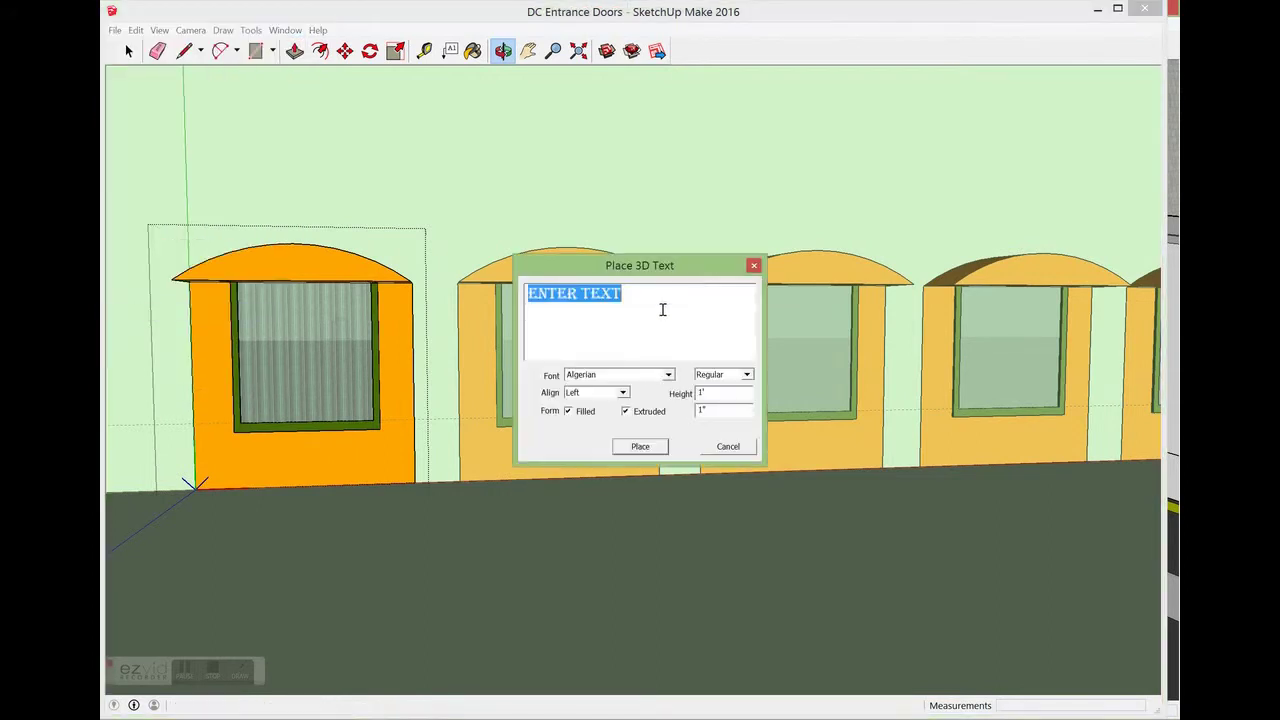
{"action": "type", "text": "IN DOCK"}
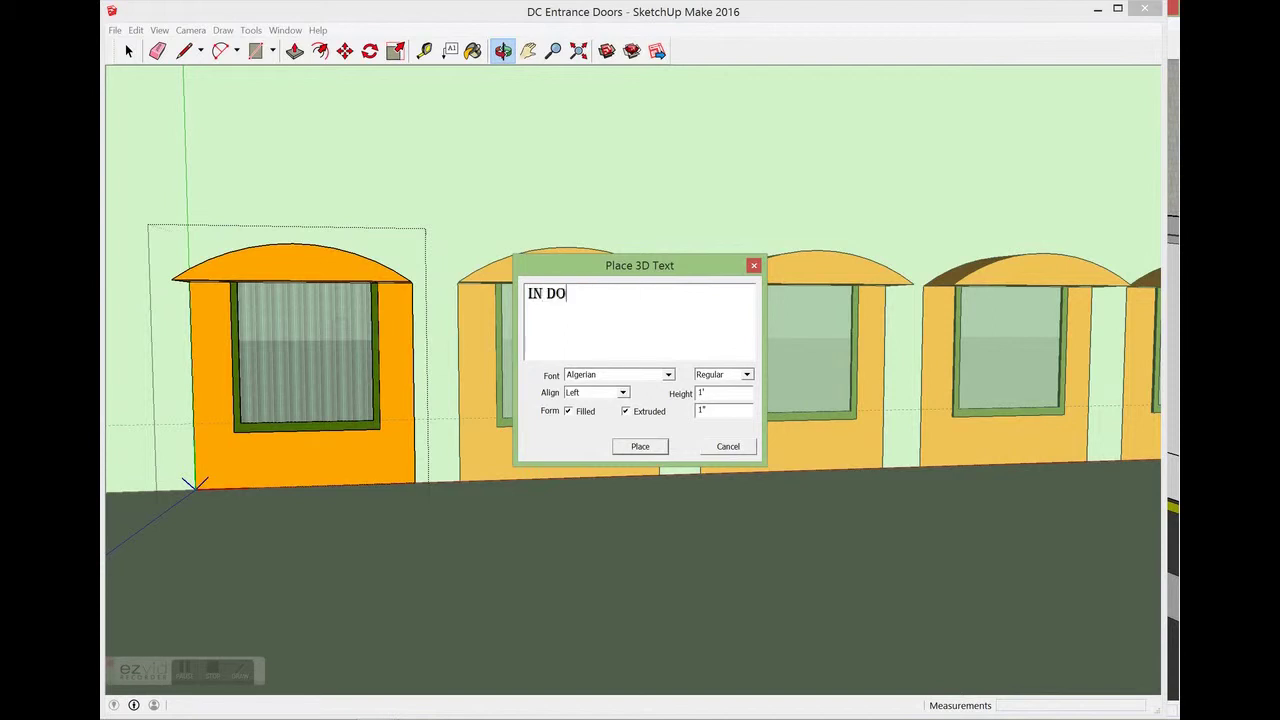
{"action": "left_click", "coordinate": [641, 446]}
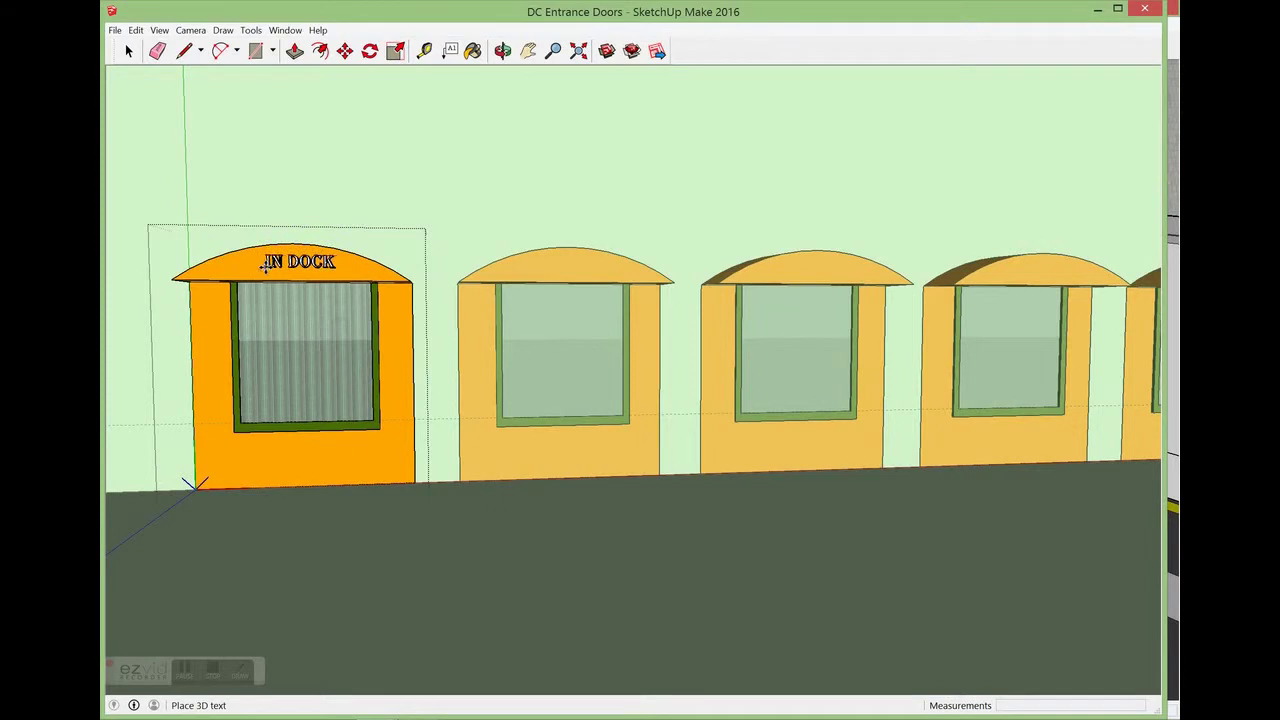
{"action": "left_click", "coordinate": [265, 265]}
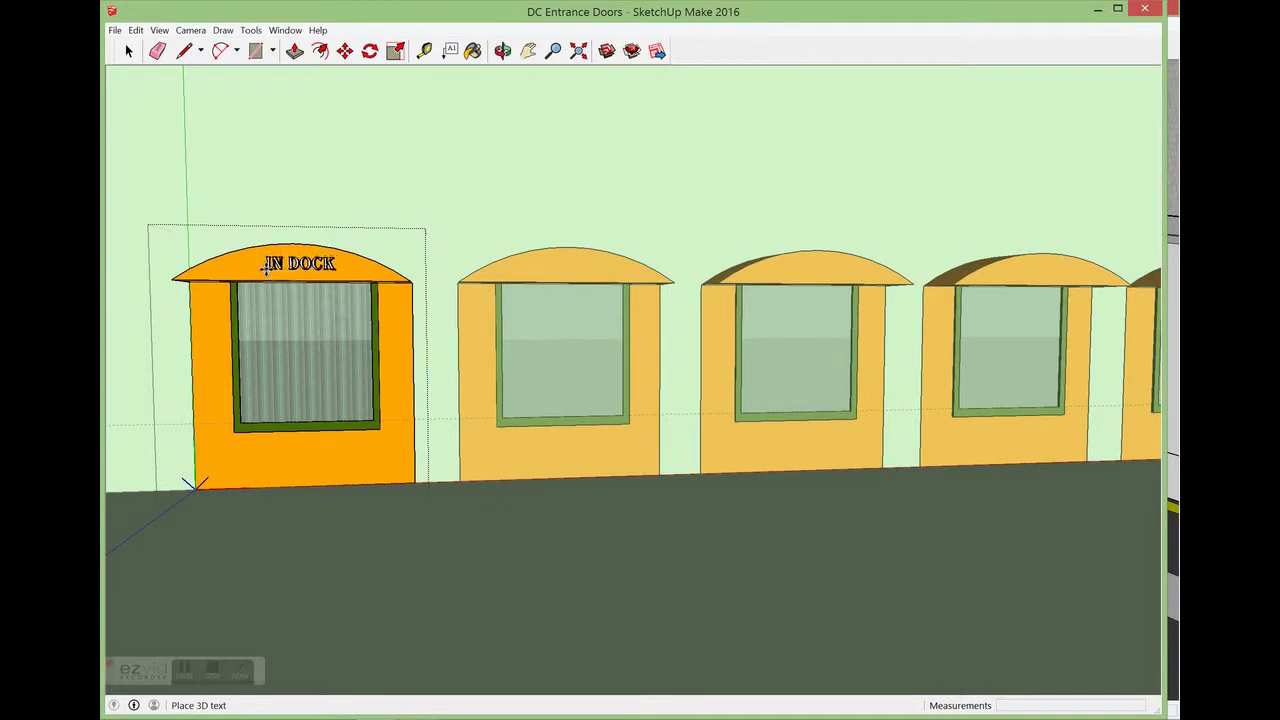
Finish editing the dock component
{"action": "left_click", "coordinate": [502, 50]}
{"action": "left_click_drag", "start_coordinate": [640, 318], "coordinate": [444, 148]}
{"action": "left_click", "coordinate": [128, 50]}
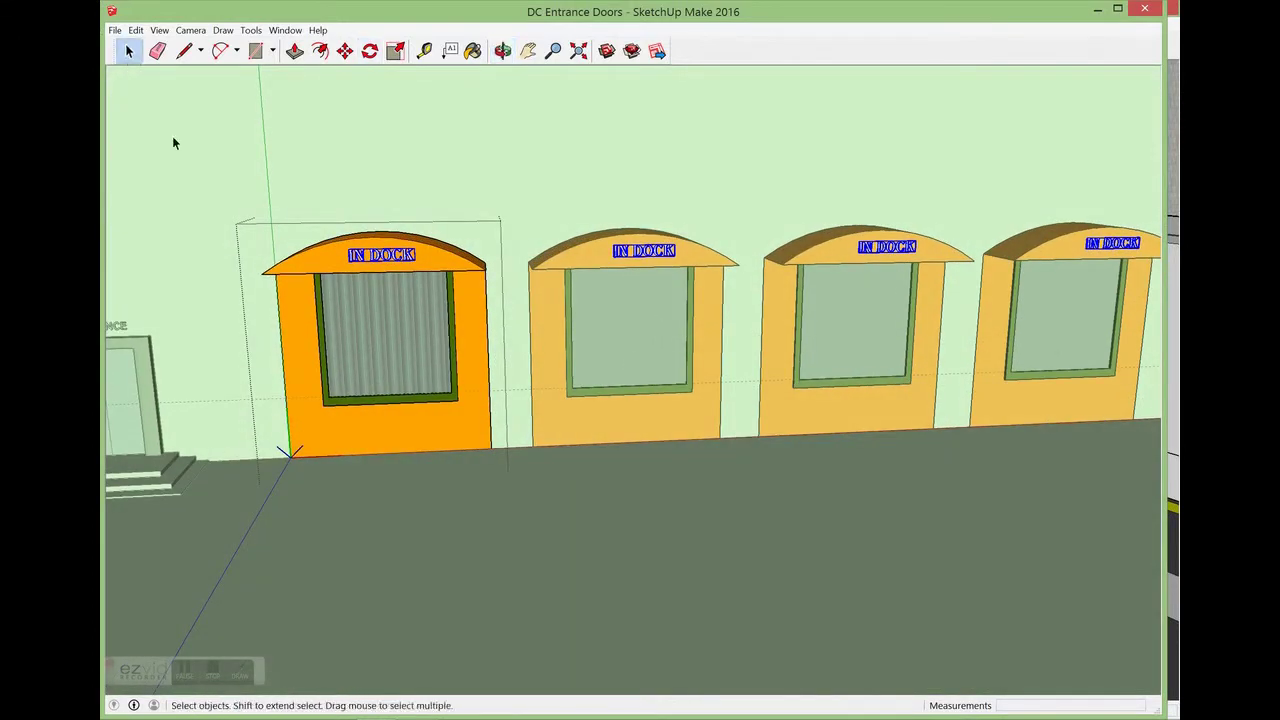
{"action": "left_click", "coordinate": [172, 136]}
{"action": "scroll", "coordinate": [610, 134], "scroll_direction": "down", "scroll_amount": 3}
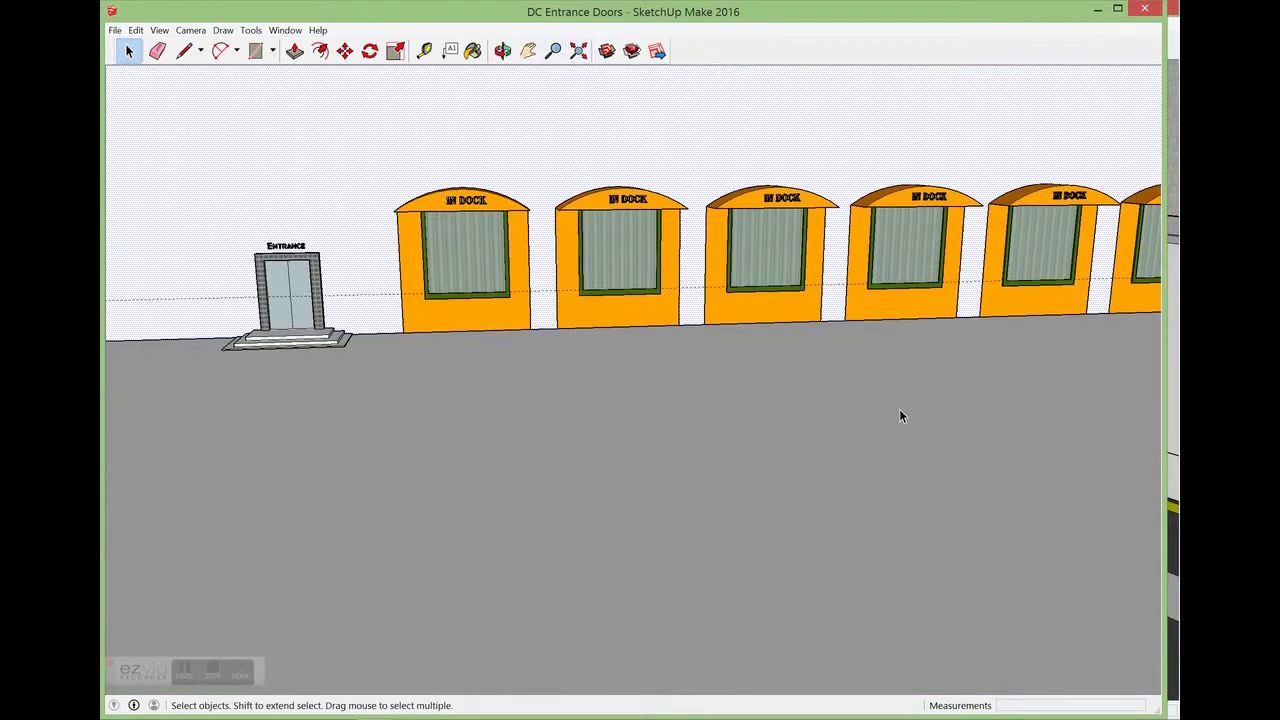
Draw a rectangle about 96' 4" by 14' on the ground, extending outward from the base of the first dock
{"action": "left_click", "coordinate": [899, 409]}
{"action": "left_click", "coordinate": [502, 50]}
{"action": "left_click_drag", "start_coordinate": [751, 263], "coordinate": [594, 374]}
{"action": "left_click", "coordinate": [527, 50]}
{"action": "left_click", "coordinate": [255, 50]}
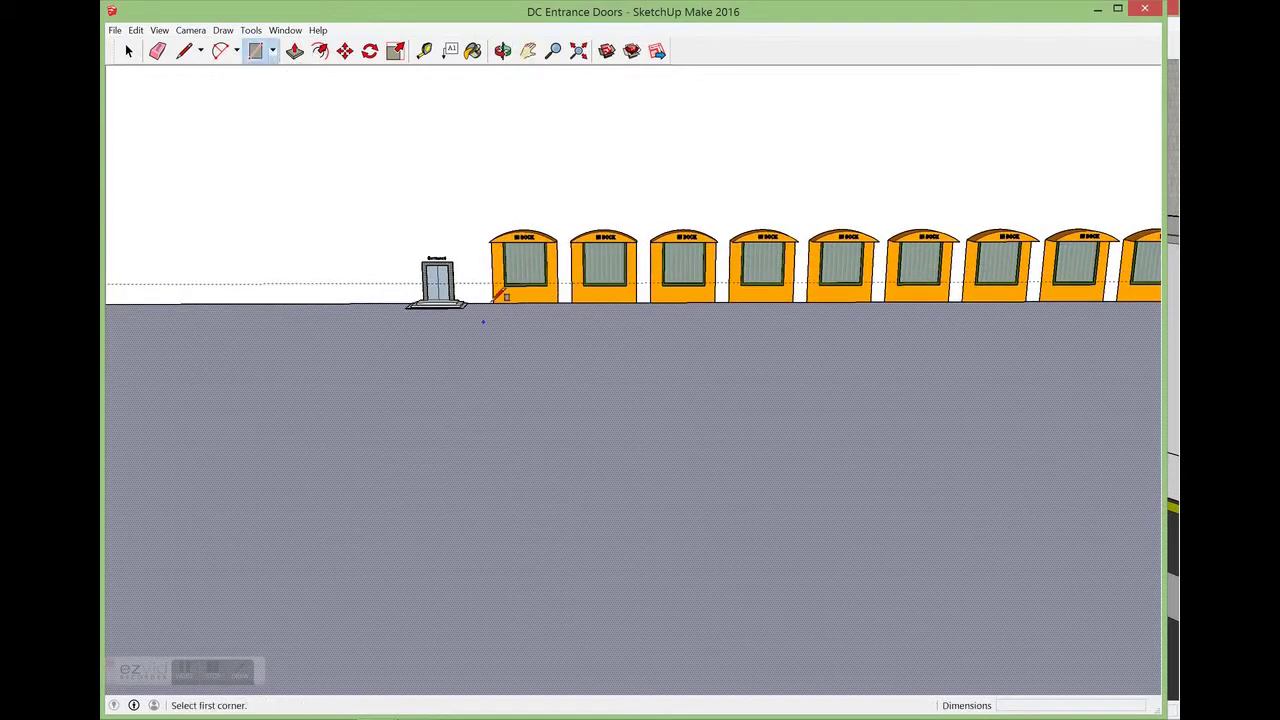
{"action": "scroll", "coordinate": [534, 343], "scroll_direction": "up", "scroll_amount": 3}
{"action": "left_click", "coordinate": [463, 265]}
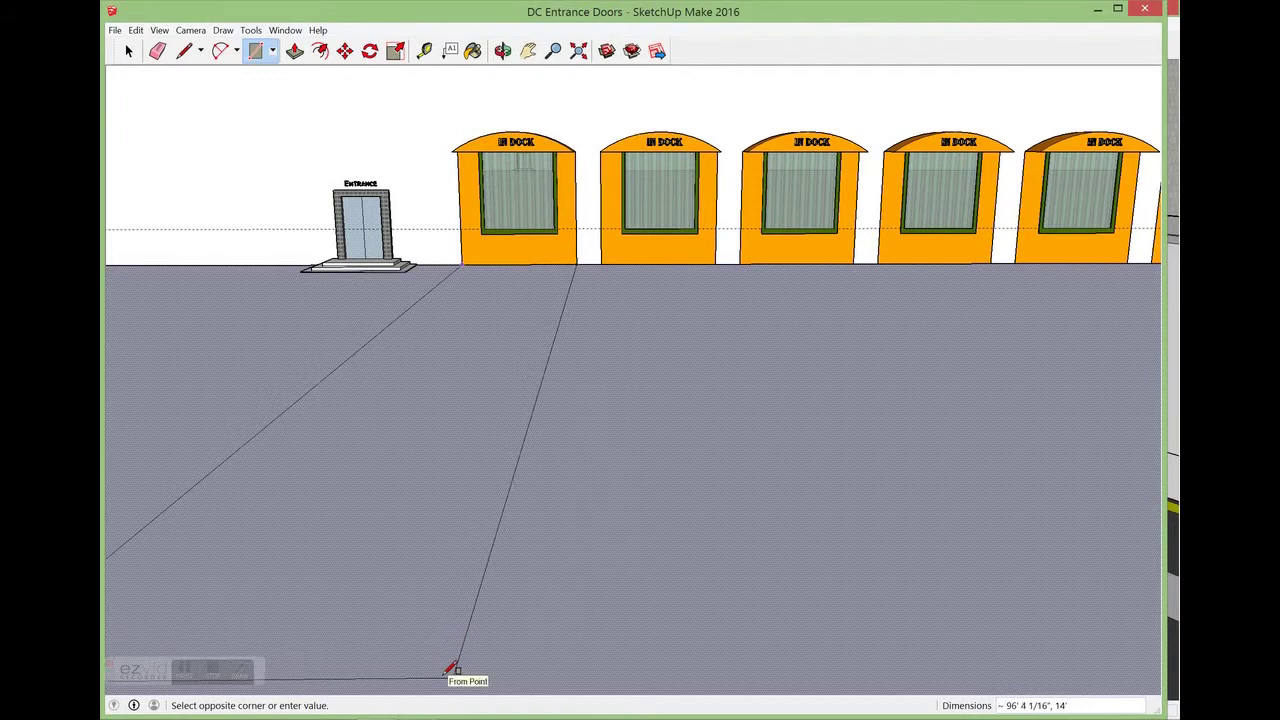
{"action": "left_click", "coordinate": [452, 670]}
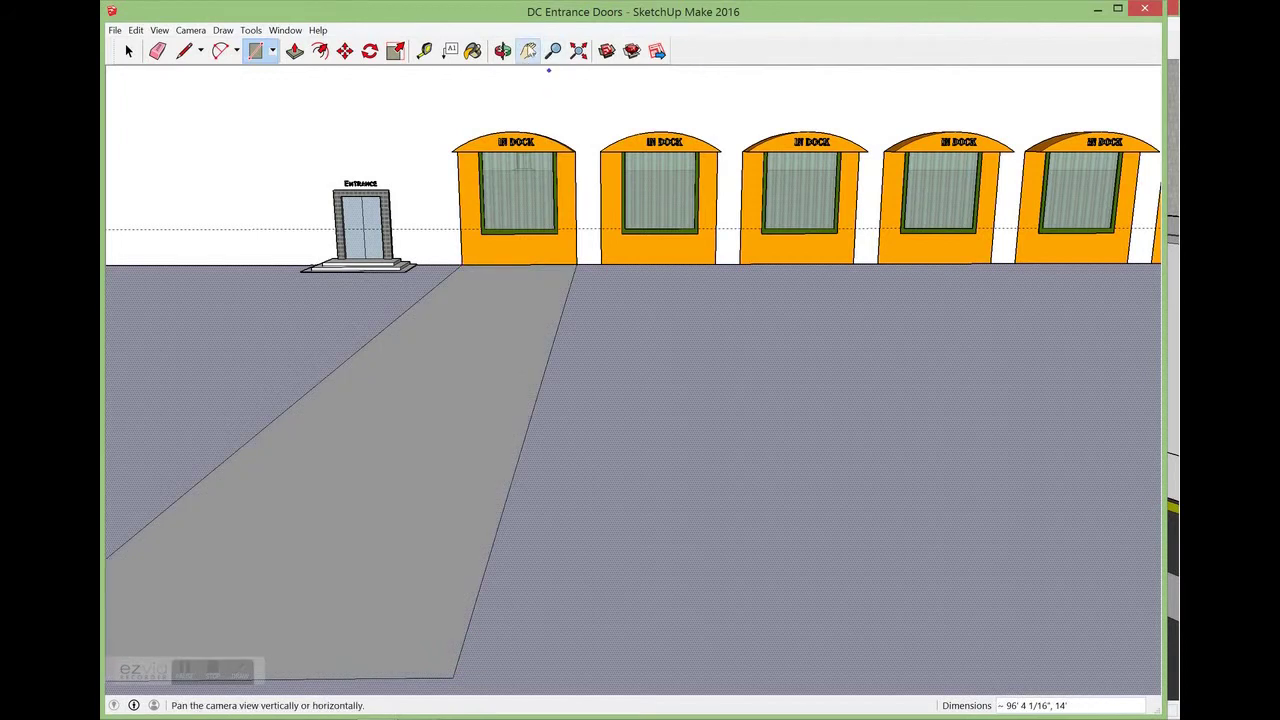
Move the far end line of the ground rectangle about 68' 7" outward to the outer edge of the pavement
{"action": "left_click", "coordinate": [528, 50]}
{"action": "left_click_drag", "start_coordinate": [700, 300], "coordinate": [675, 280]}
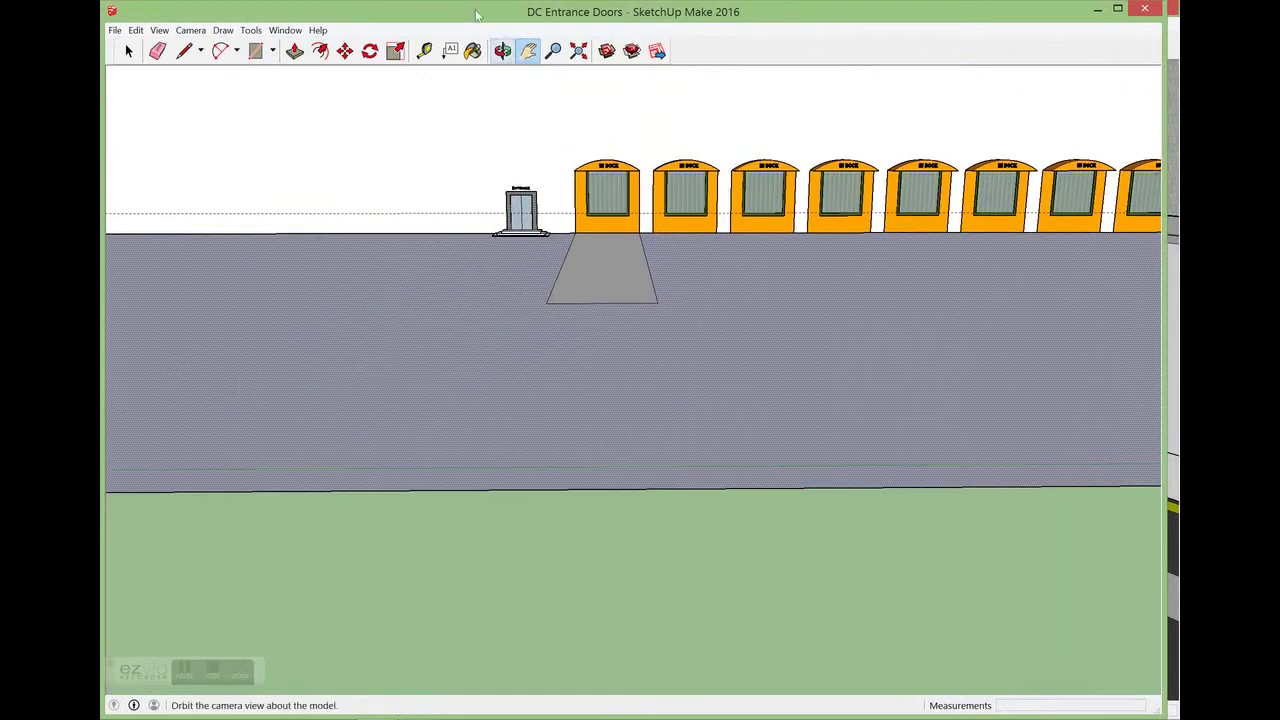
{"action": "left_click", "coordinate": [502, 50]}
{"action": "left_click_drag", "start_coordinate": [800, 300], "coordinate": [857, 390]}
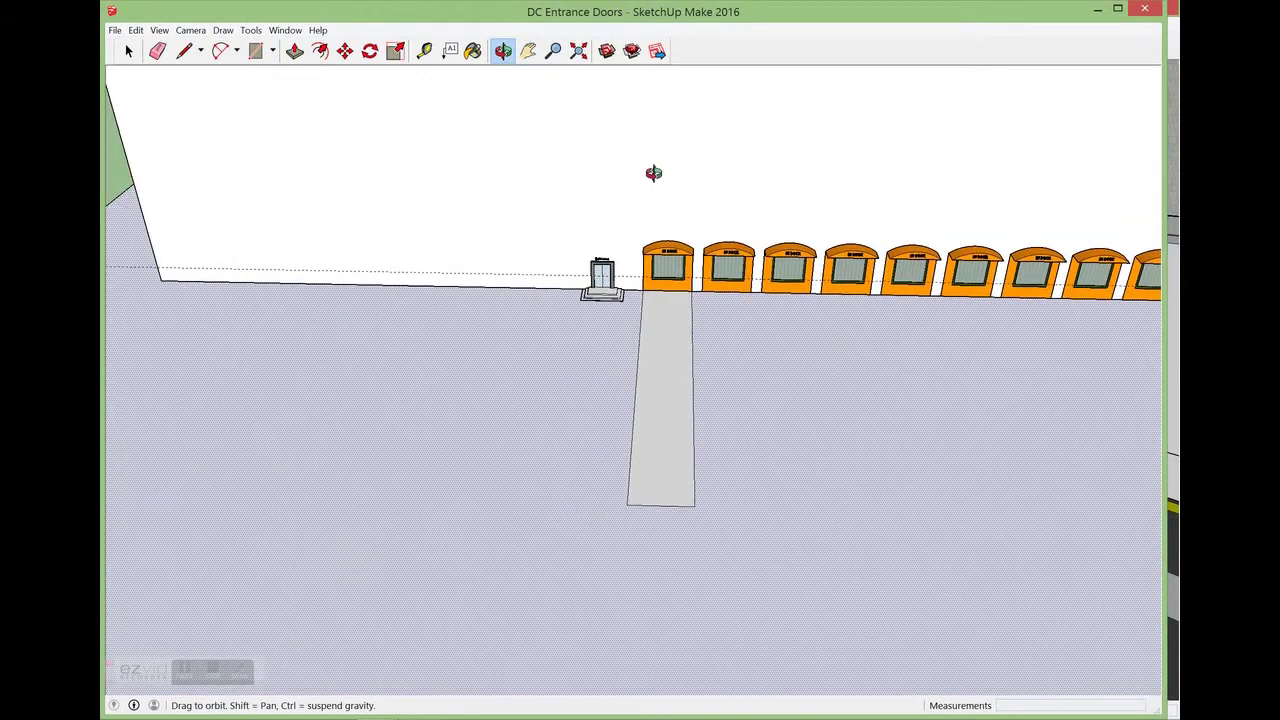
{"action": "left_click", "coordinate": [528, 50]}
{"action": "left_click_drag", "start_coordinate": [1006, 357], "coordinate": [688, 197]}
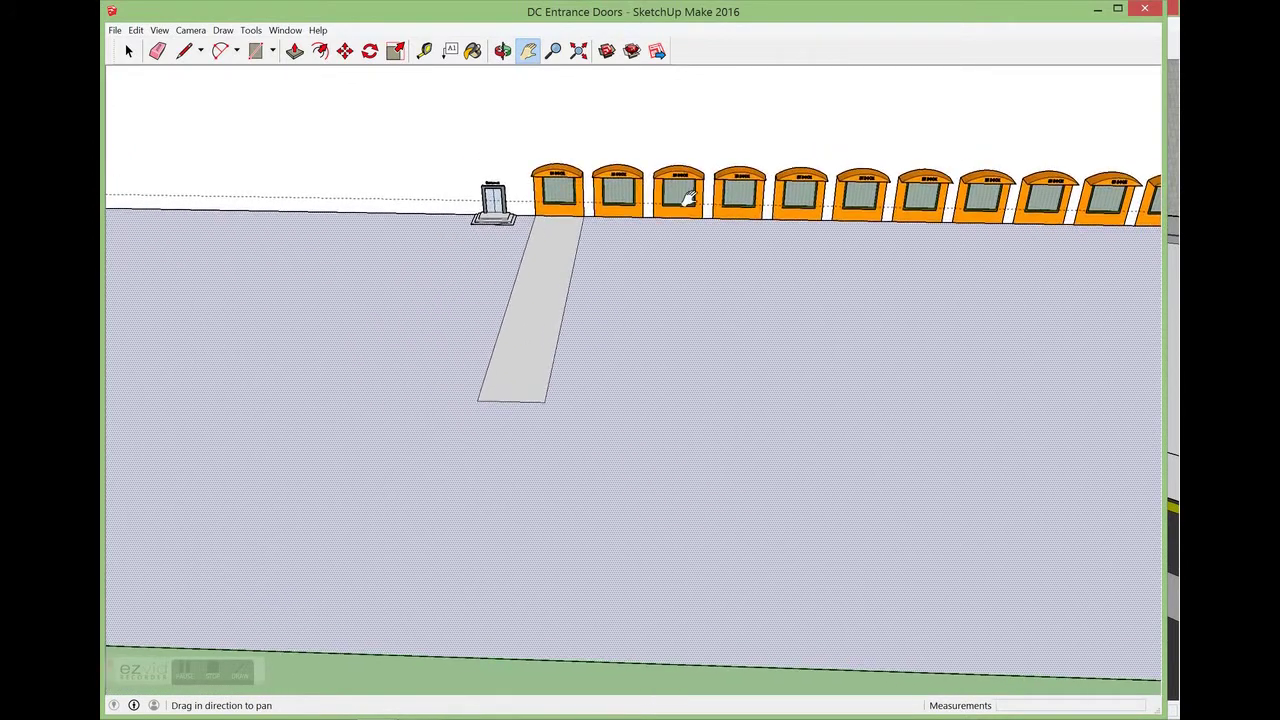
{"action": "left_click", "coordinate": [128, 50]}
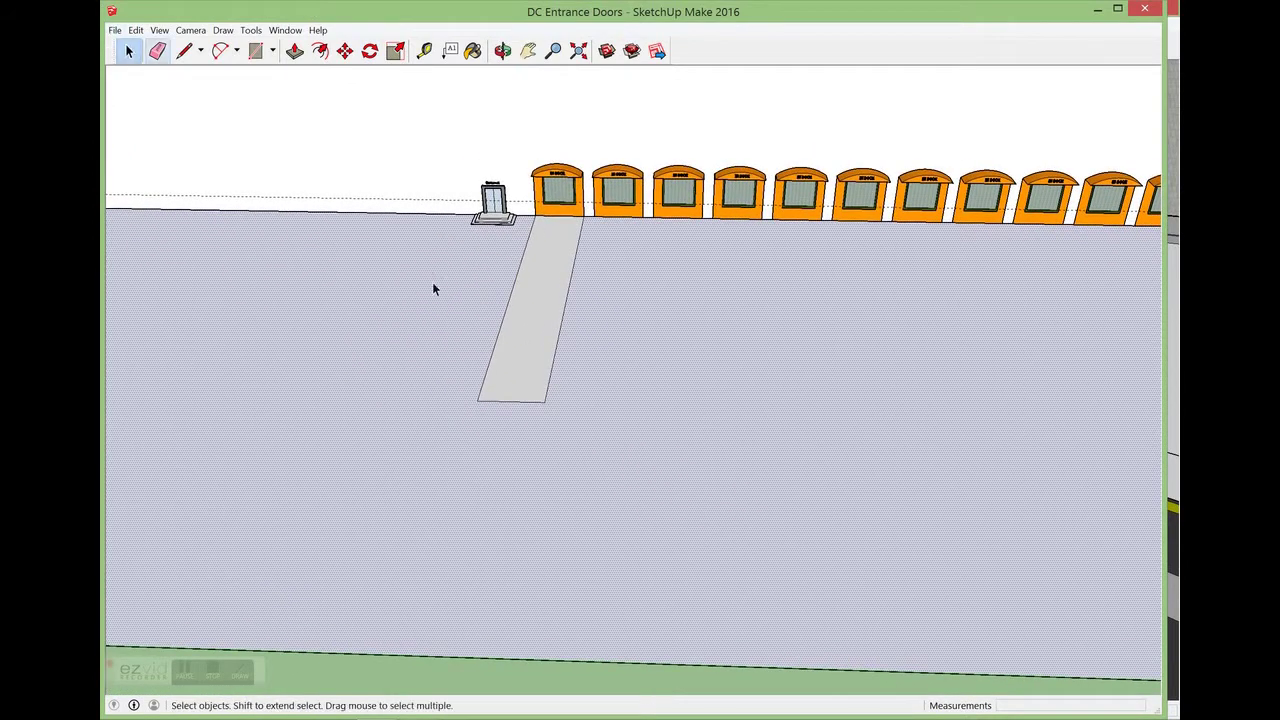
{"action": "left_click", "coordinate": [510, 401]}
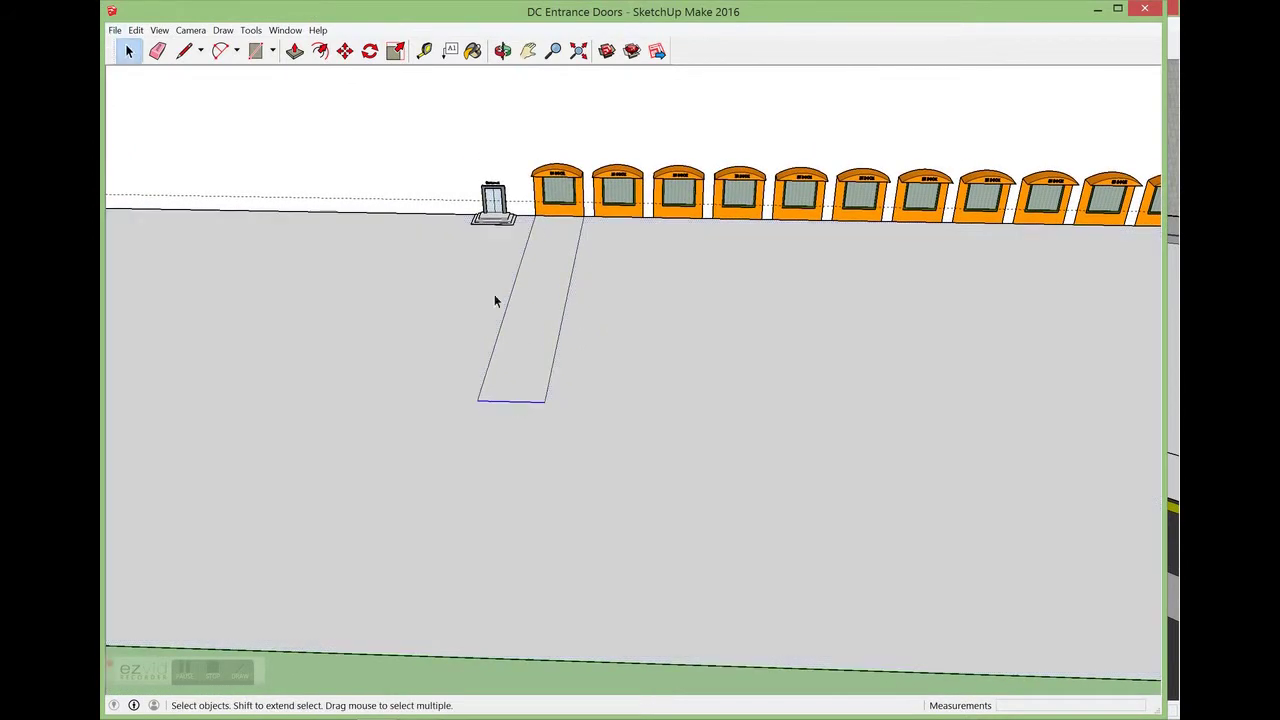
{"action": "left_click", "coordinate": [344, 50]}
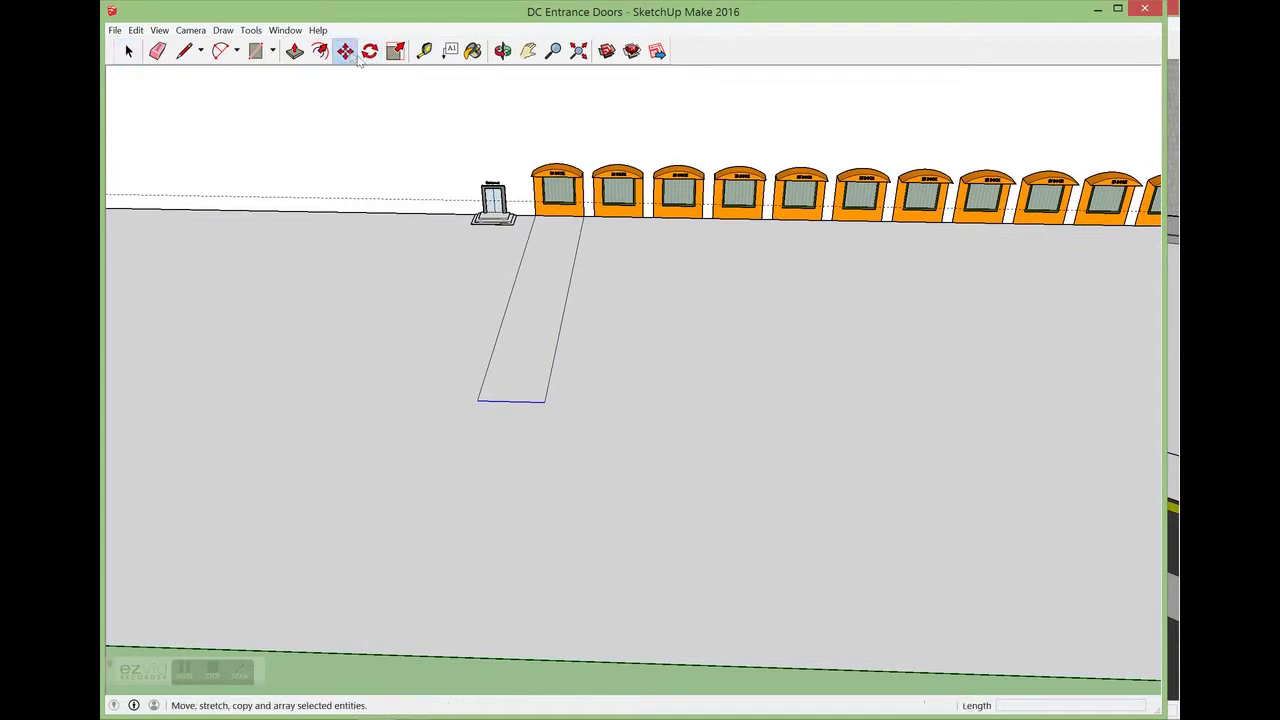
{"action": "left_click", "coordinate": [510, 403]}
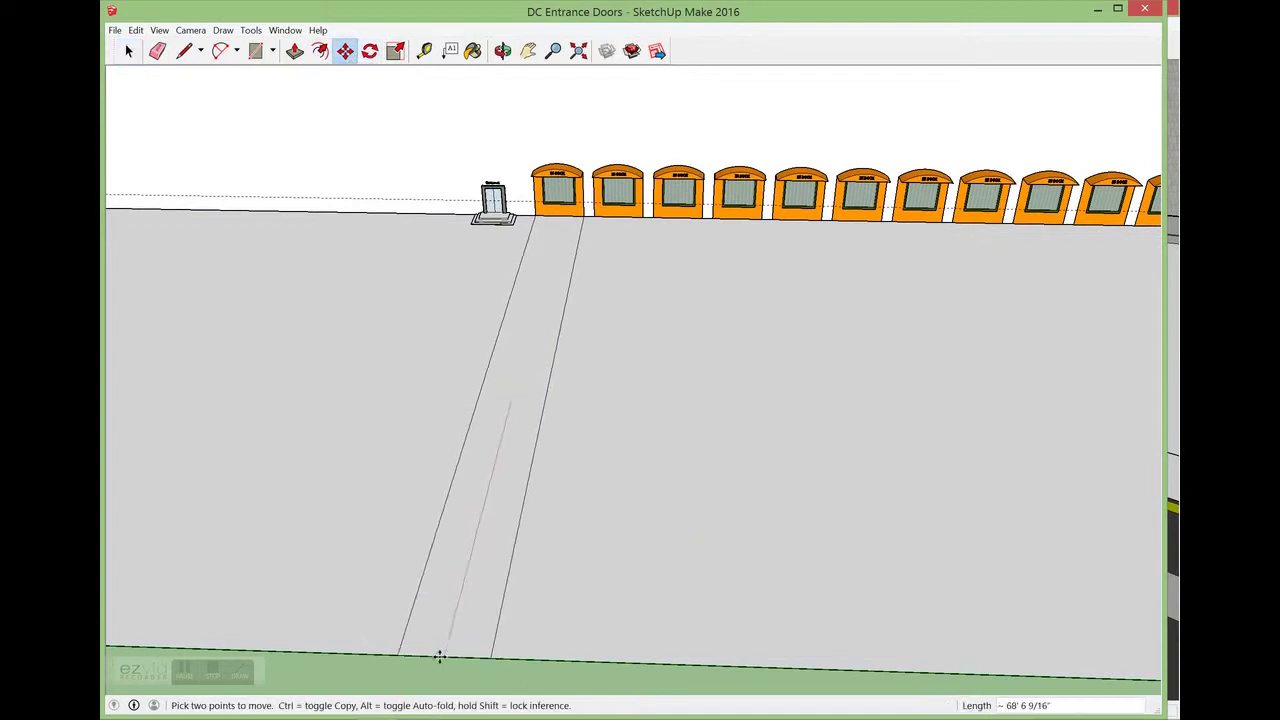
{"action": "left_click", "coordinate": [440, 657]}
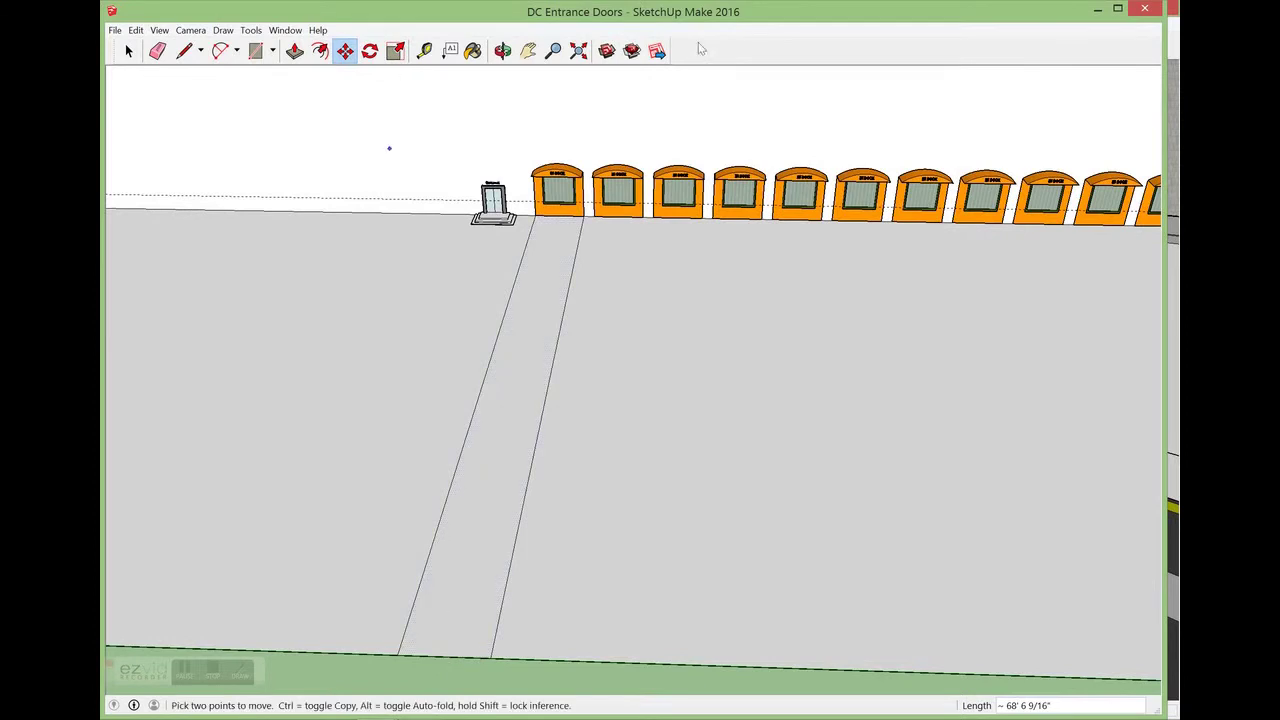
Draw a stripe rectangle about 1' 9" by 9' 1" in the lane, starting at the first dock's base
{"action": "scroll", "coordinate": [257, 64], "scroll_direction": "up", "scroll_amount": 1}
{"action": "left_click", "coordinate": [255, 50]}
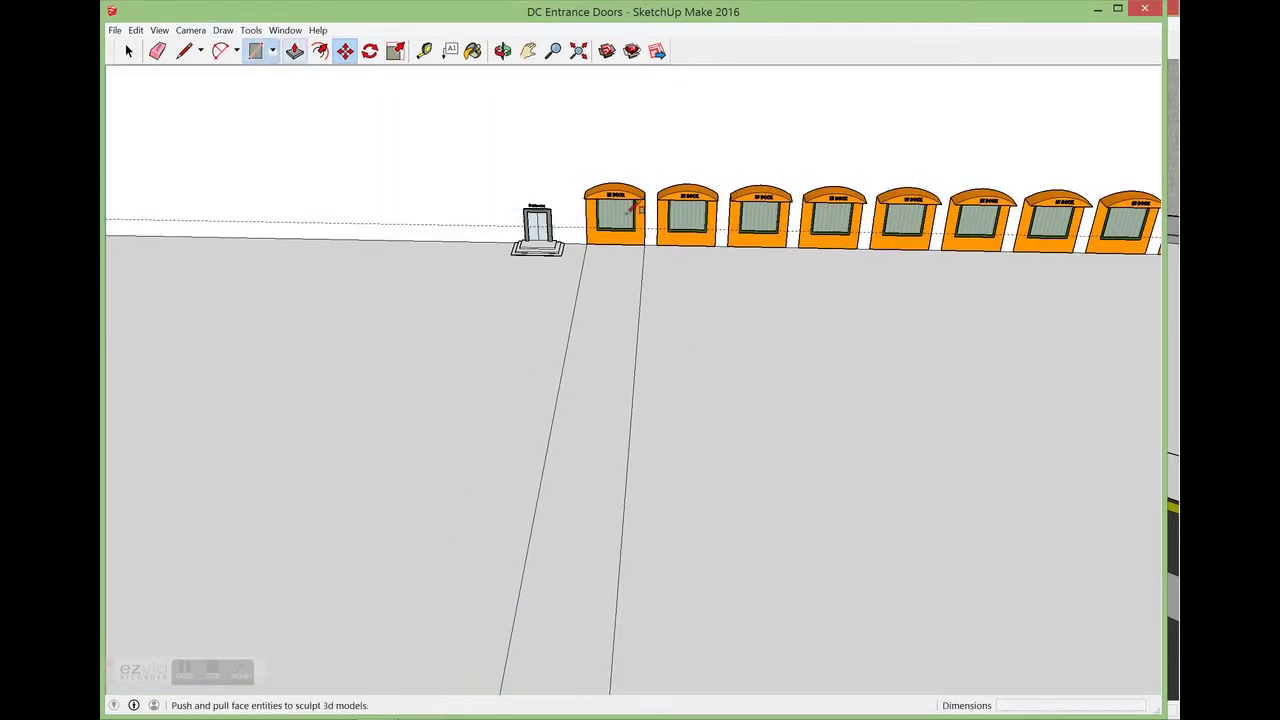
{"action": "left_click", "coordinate": [611, 244]}
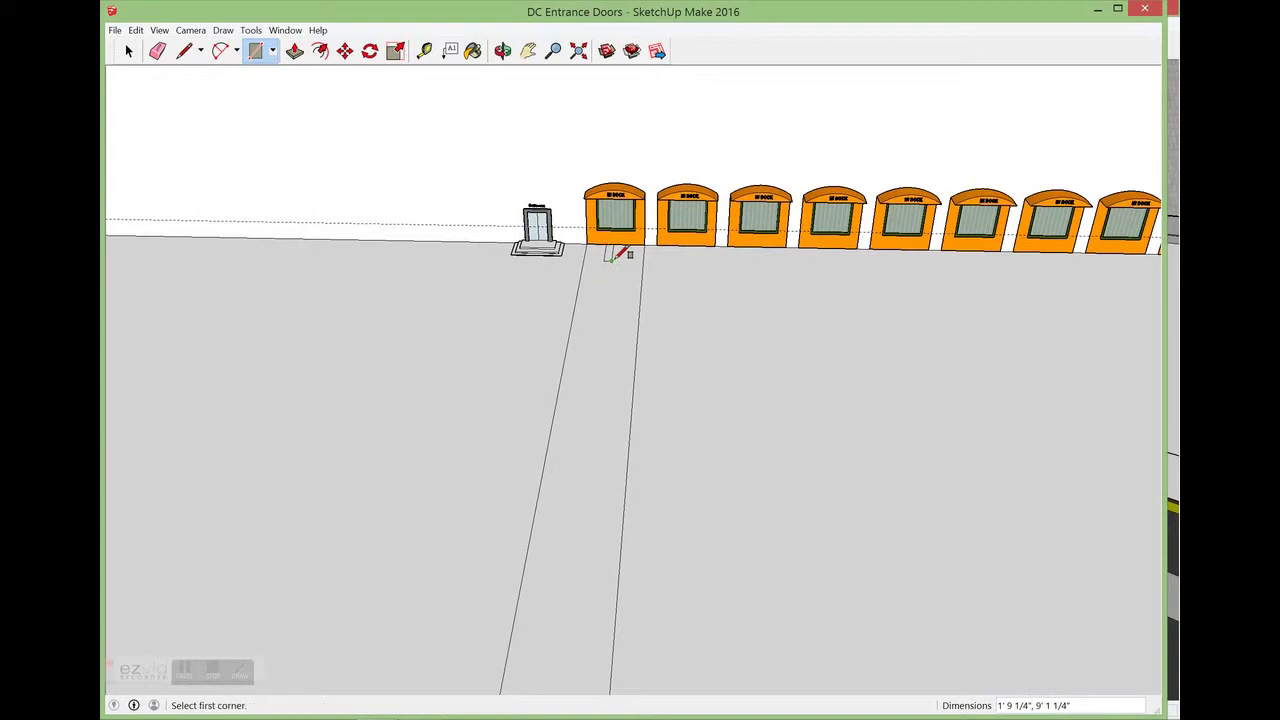
Move the stripe rectangle about 11 1/2" sideways along the dock's base, toward the middle of the lane
{"action": "scroll", "coordinate": [614, 250], "scroll_direction": "up", "scroll_amount": 5}
{"action": "left_click", "coordinate": [128, 50]}
{"action": "left_click", "coordinate": [590, 252]}
{"action": "left_click", "coordinate": [344, 50]}
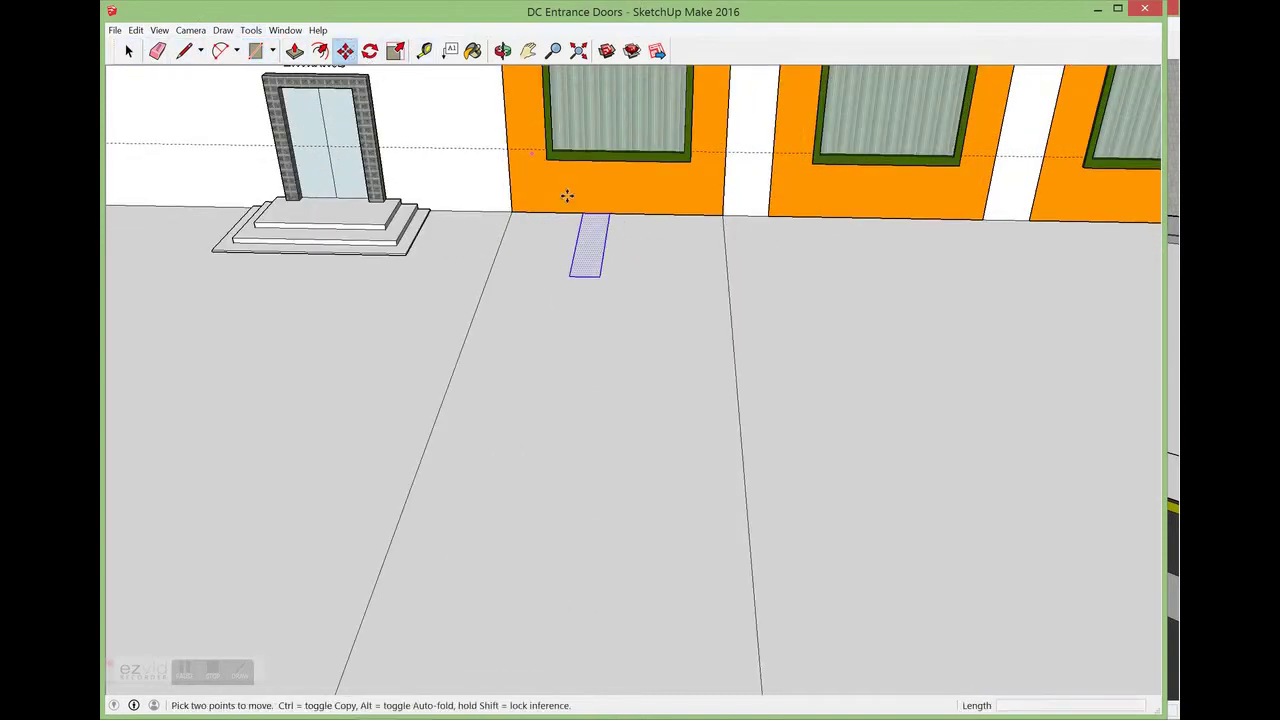
{"action": "left_click", "coordinate": [590, 250]}
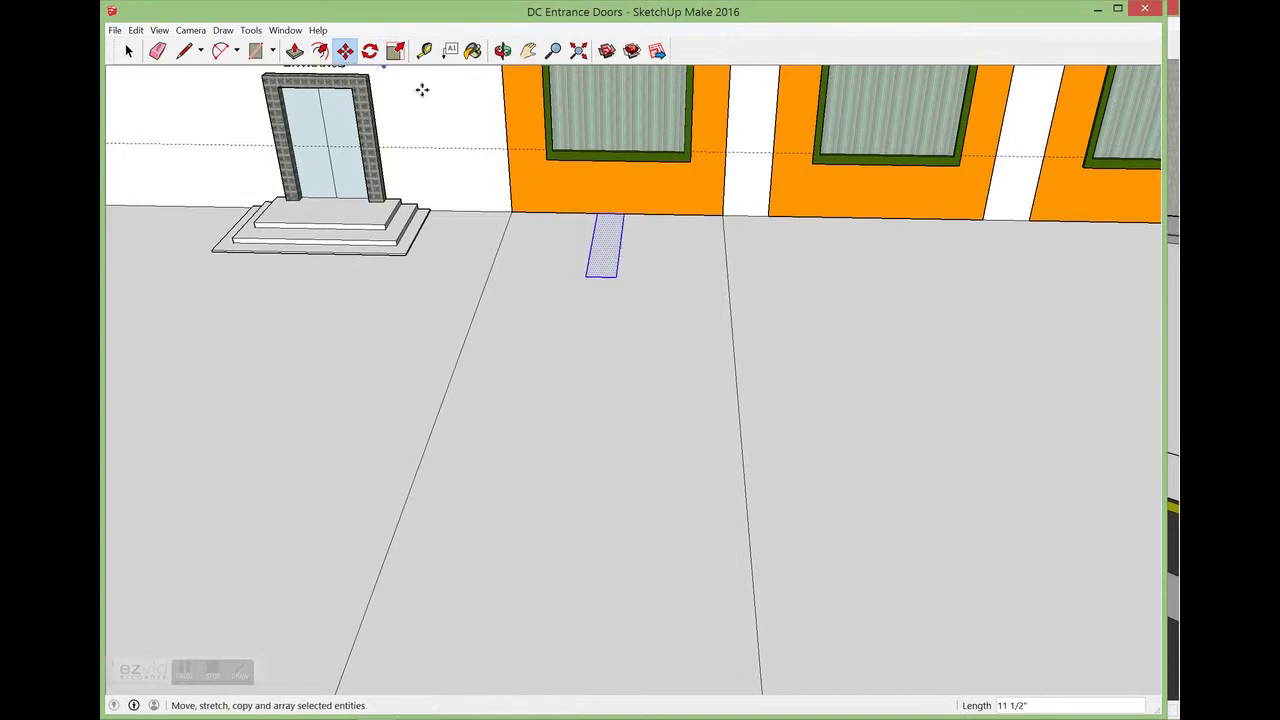
Copy the stripe rectangle about 10' 6" outward along the lane's length and repeat it as a 13x array
{"action": "scroll", "coordinate": [649, 300], "scroll_direction": "down", "scroll_amount": 3}
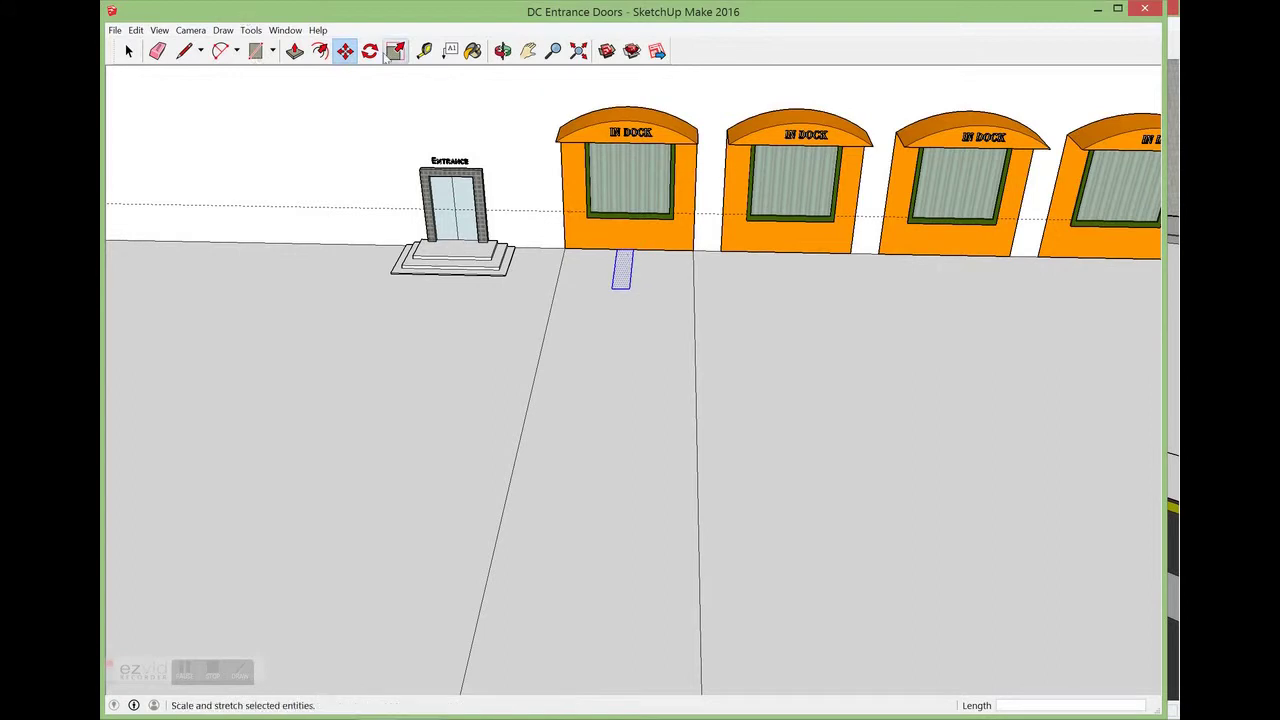
{"action": "left_click", "coordinate": [624, 267]}
{"action": "key", "text": "ctrl"}
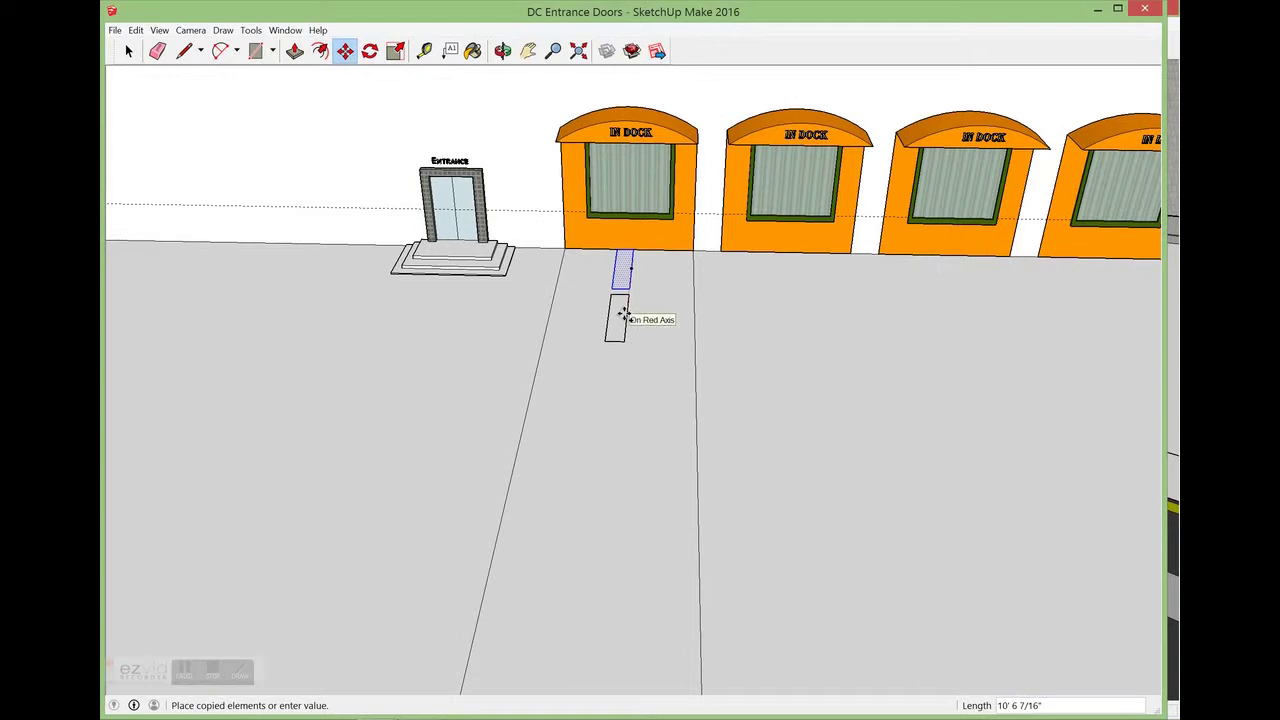
{"action": "left_click", "coordinate": [624, 315]}
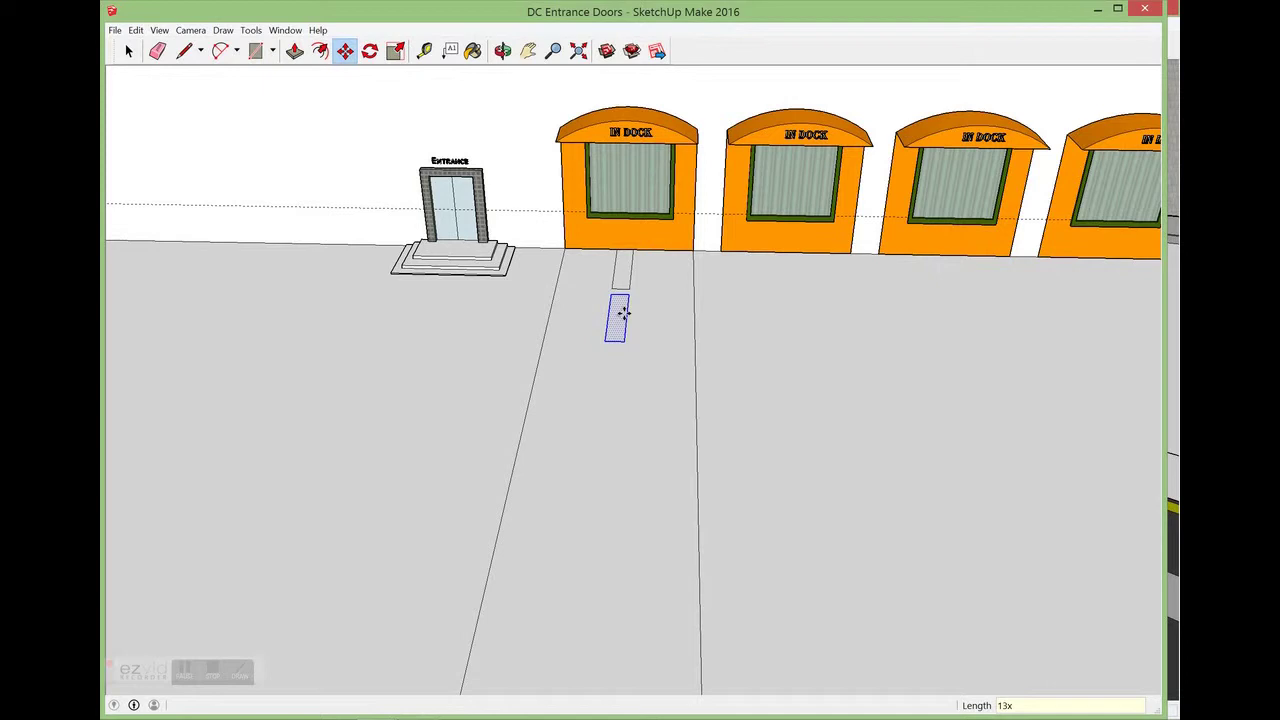
{"action": "key", "text": "Return"}
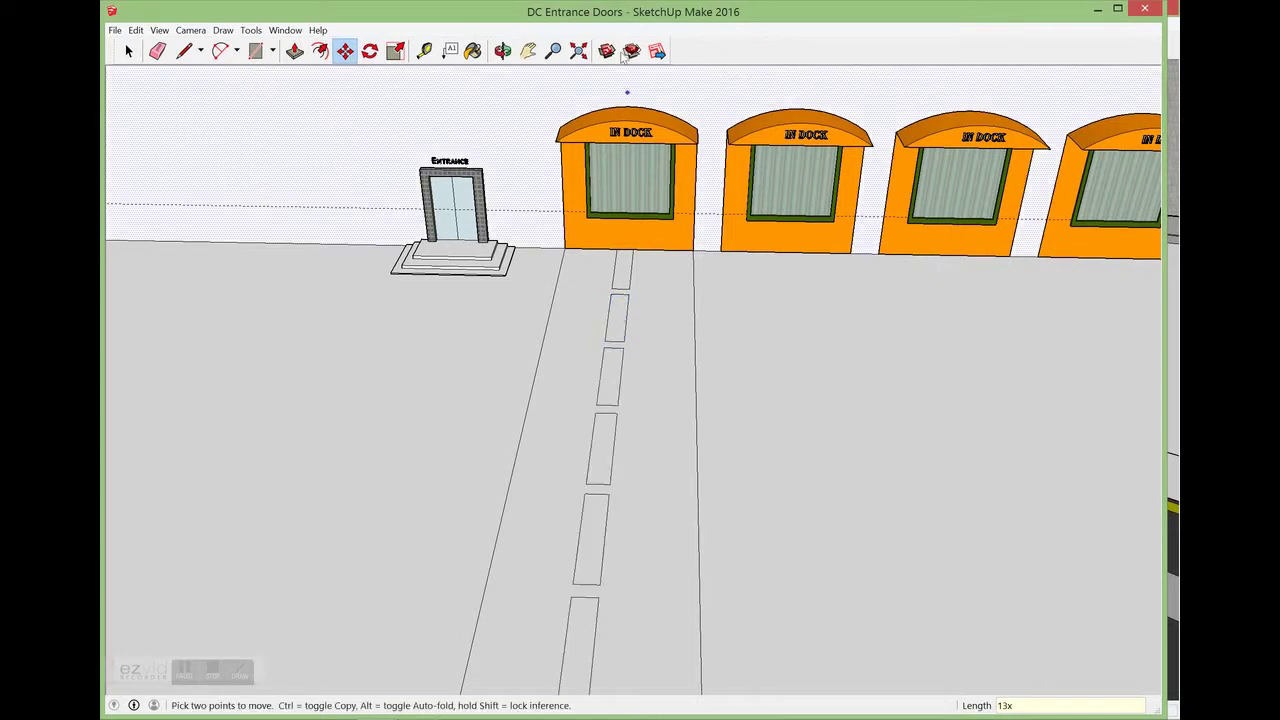
Paint the lane surface around the stripes with the Asphalt New material from the Asphalt and Concrete collection
{"action": "left_click", "coordinate": [528, 50]}
{"action": "left_click_drag", "start_coordinate": [788, 490], "coordinate": [760, 320]}
{"action": "scroll", "coordinate": [766, 391], "scroll_direction": "down", "scroll_amount": 3}
{"action": "left_click_drag", "start_coordinate": [766, 391], "coordinate": [726, 277]}
{"action": "scroll", "coordinate": [730, 258], "scroll_direction": "up", "scroll_amount": 1}
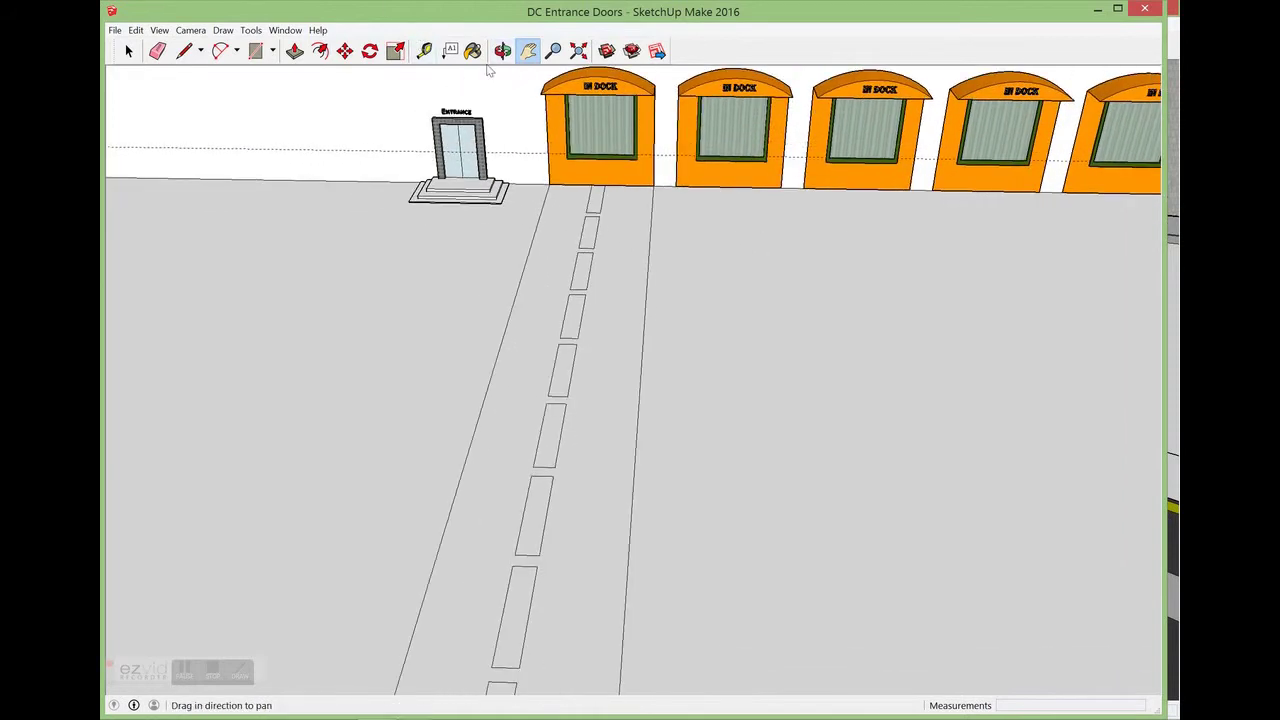
{"action": "left_click", "coordinate": [472, 50]}
{"action": "left_click", "coordinate": [1121, 526]}
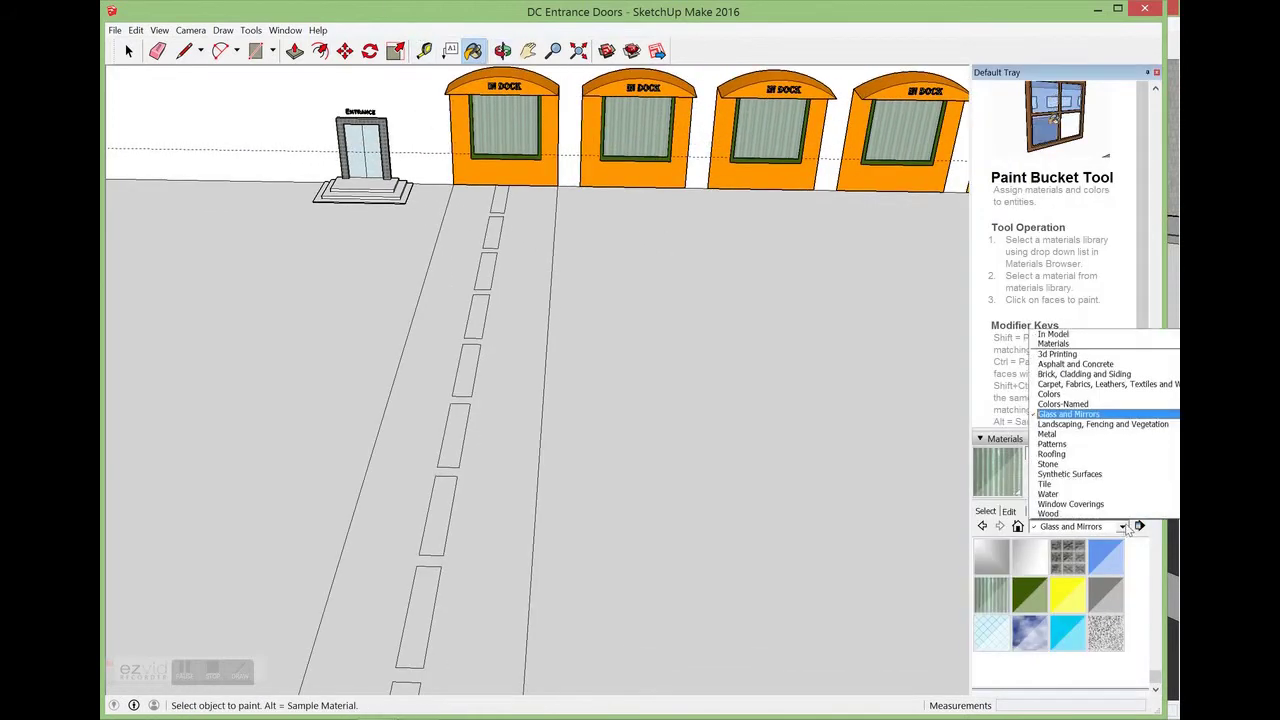
{"action": "left_click", "coordinate": [1108, 365]}
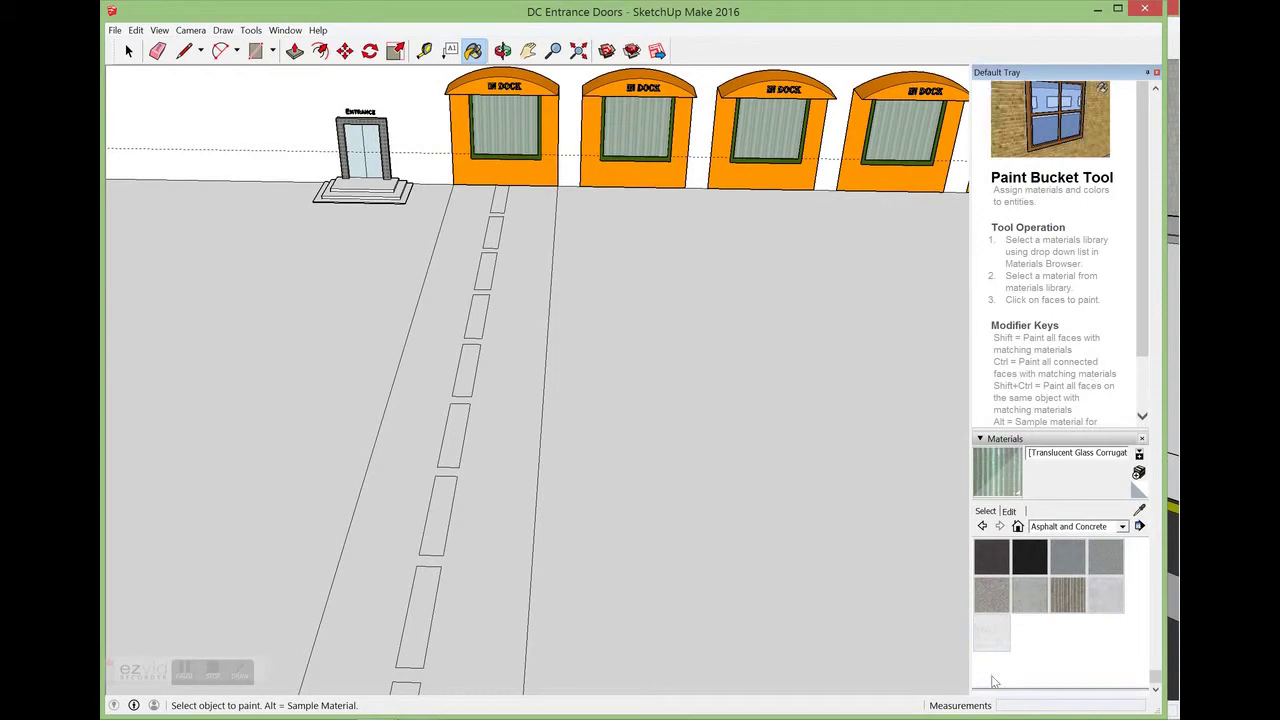
{"action": "left_click", "coordinate": [1005, 563]}
{"action": "left_click", "coordinate": [521, 337]}
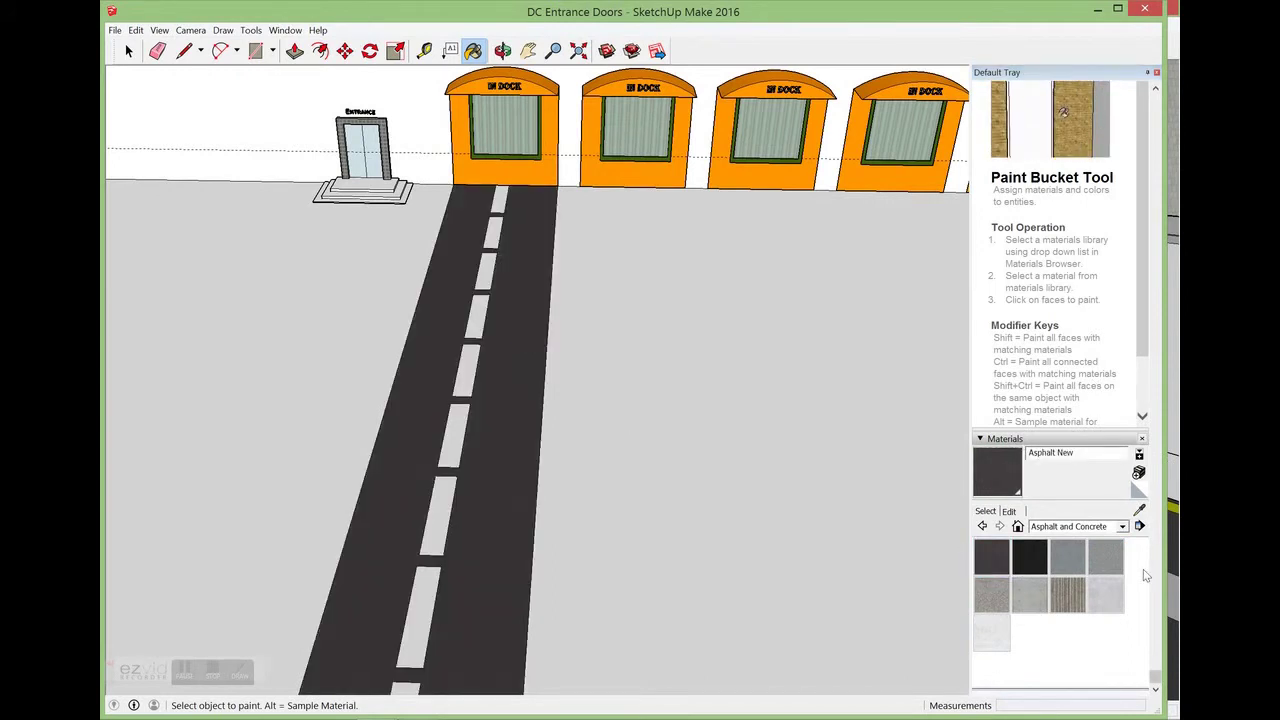
Paint the lane's center stripes with 0056_Yellow from the Colors-Named collection
{"action": "left_click", "coordinate": [1121, 526]}
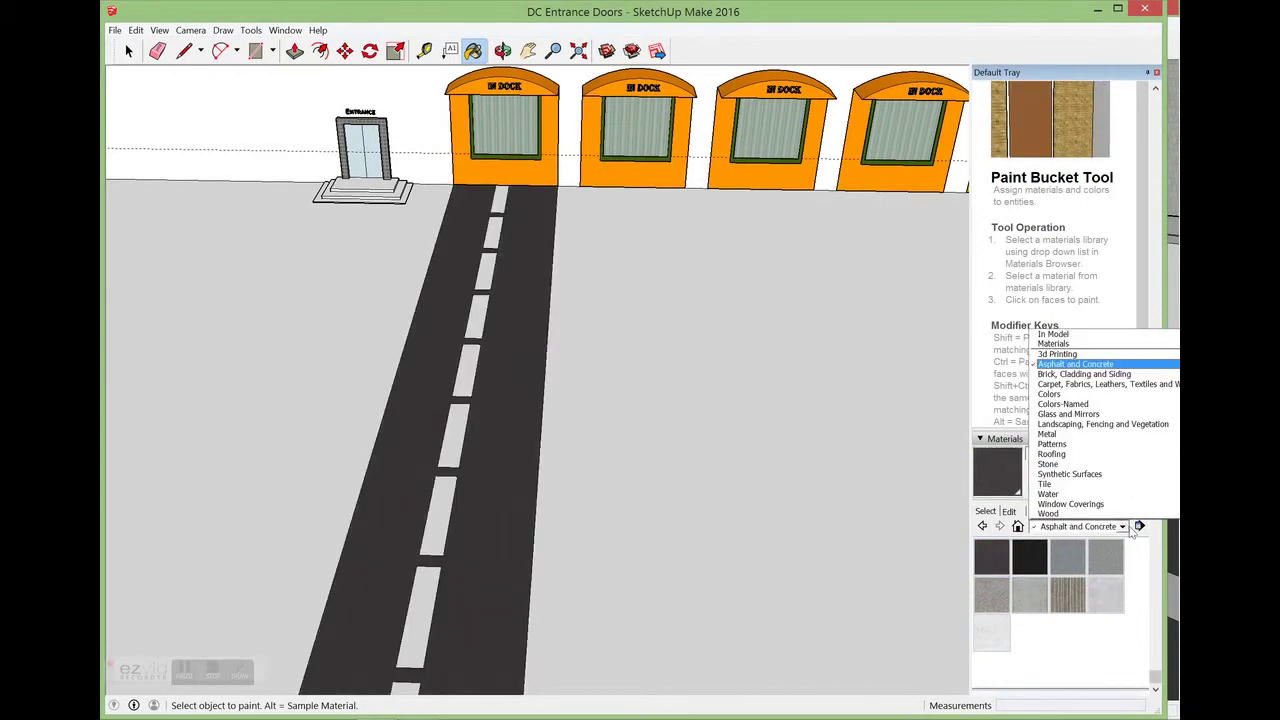
{"action": "left_click", "coordinate": [1086, 404]}
{"action": "scroll", "coordinate": [1147, 567], "scroll_direction": "down", "scroll_amount": 5}
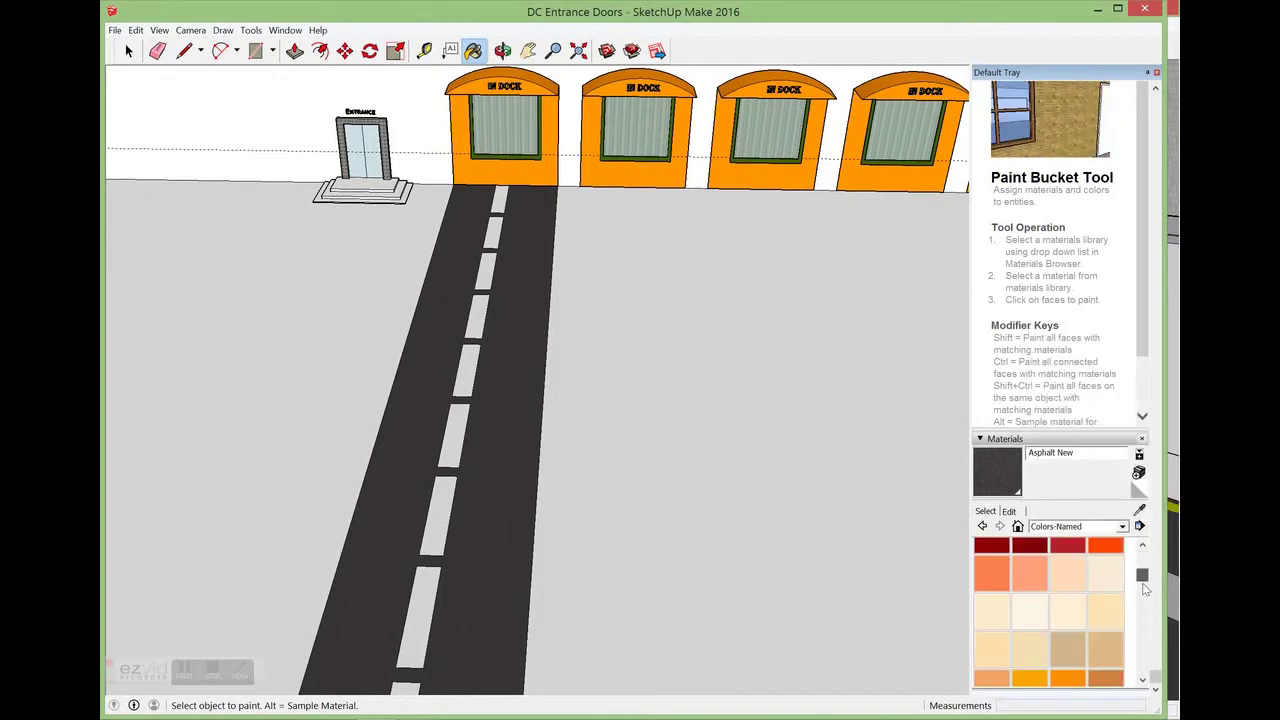
{"action": "left_click", "coordinate": [1105, 660]}
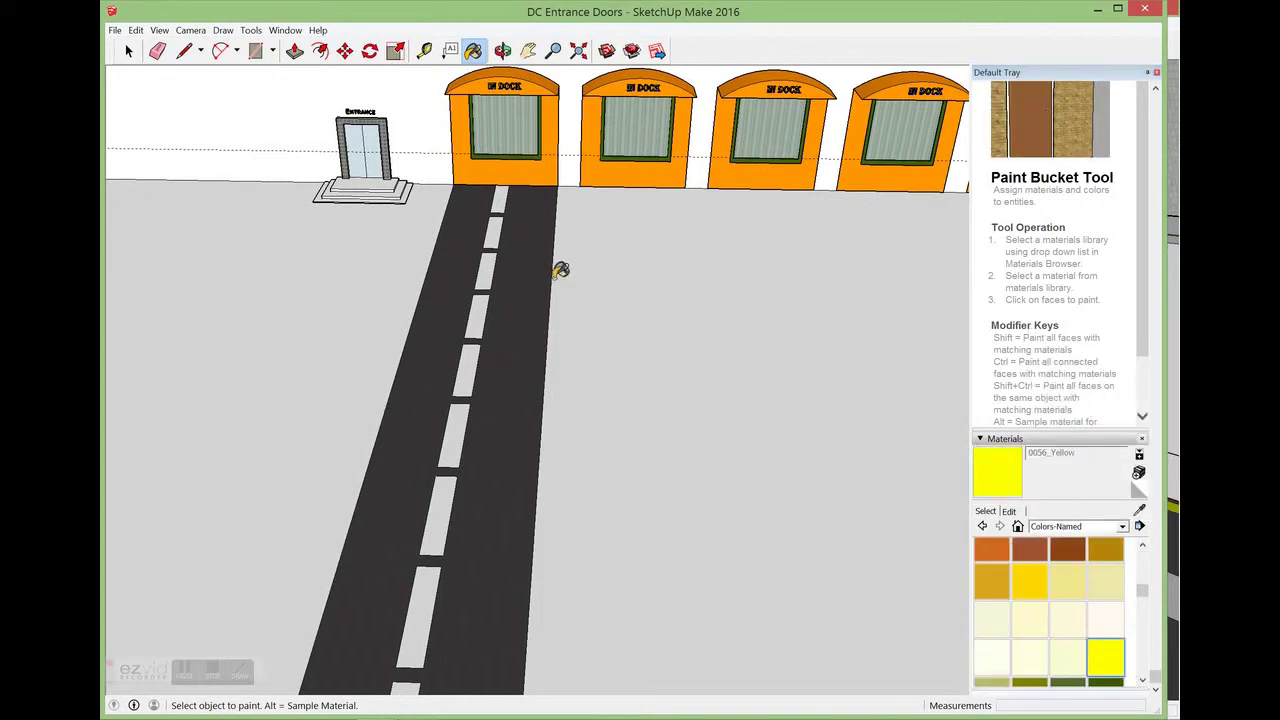
{"action": "left_click", "coordinate": [503, 198]}
{"action": "left_click", "coordinate": [491, 233]}
{"action": "left_click", "coordinate": [484, 272]}
{"action": "left_click", "coordinate": [476, 318]}
{"action": "left_click", "coordinate": [468, 368]}
{"action": "left_click", "coordinate": [462, 428]}
{"action": "left_click", "coordinate": [445, 497]}
{"action": "scroll", "coordinate": [440, 515], "scroll_direction": "down", "scroll_amount": 2}
{"action": "left_click", "coordinate": [428, 570]}
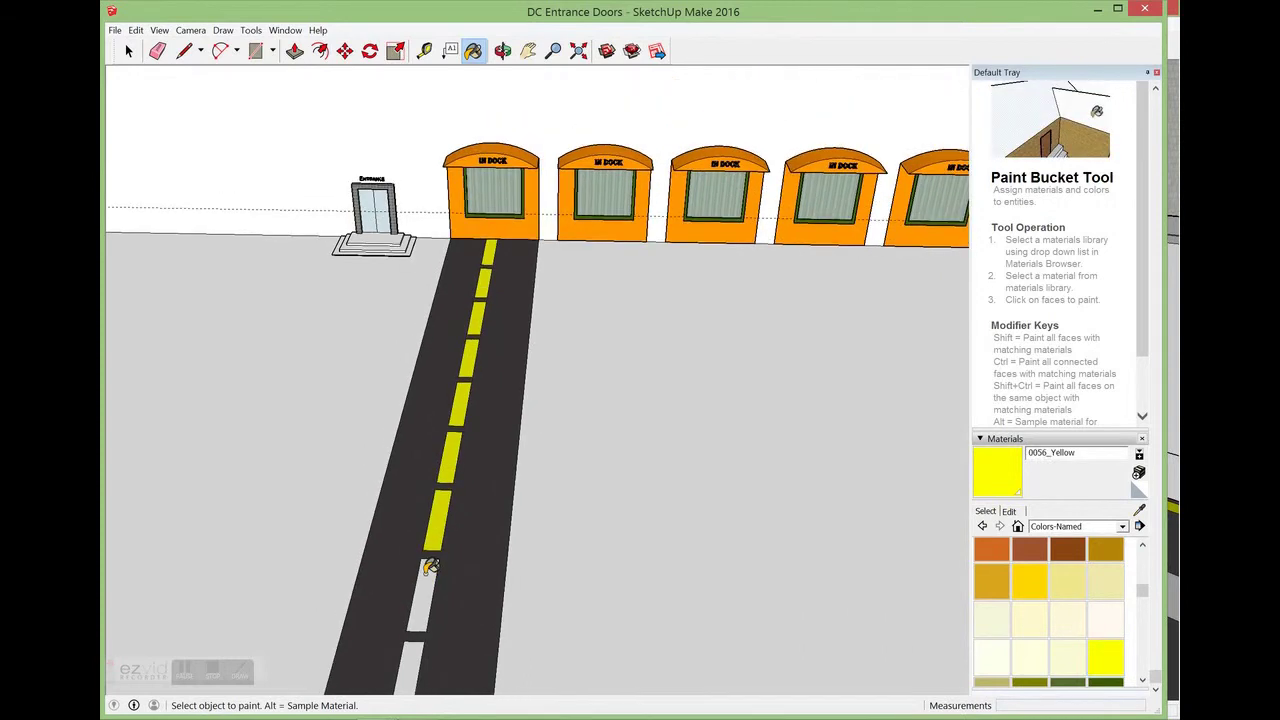
{"action": "left_click", "coordinate": [420, 648]}
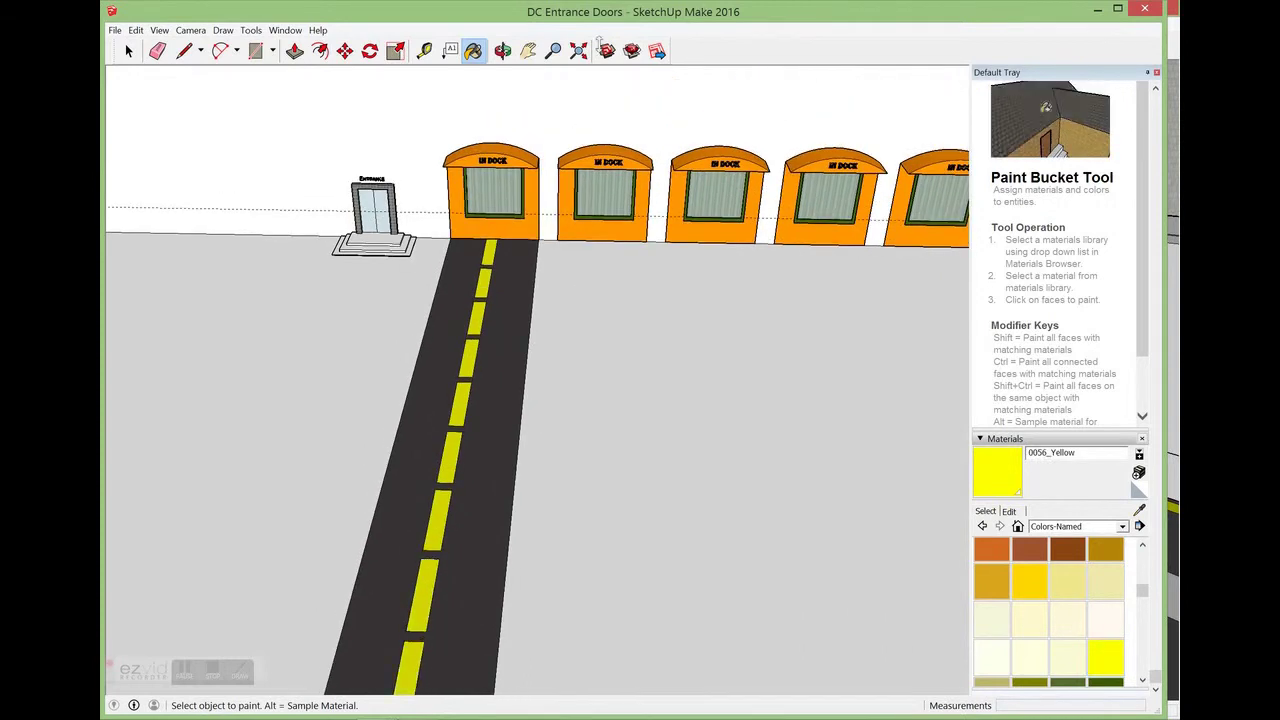
Switch to the standard top view, framing the painted lane and the row of docks
{"action": "left_click", "coordinate": [528, 50]}
{"action": "left_click_drag", "start_coordinate": [600, 452], "coordinate": [646, 97]}
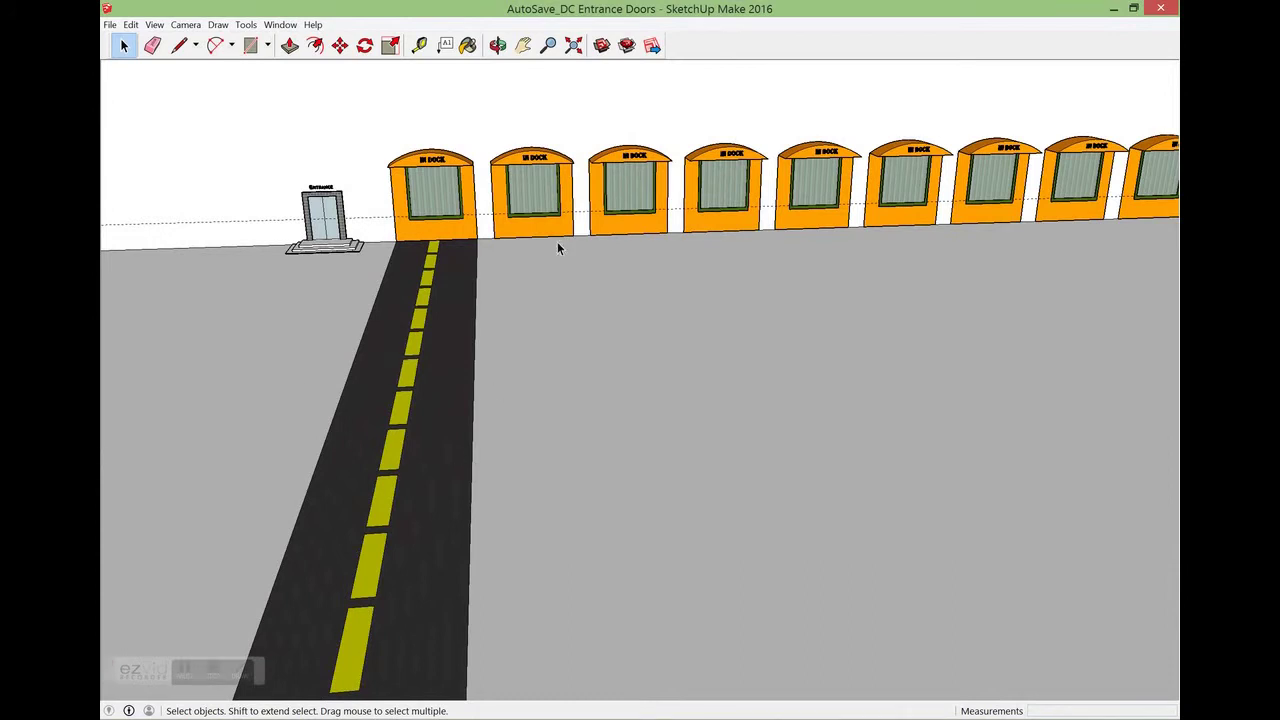
{"action": "left_click", "coordinate": [185, 24]}
{"action": "mouse_move", "coordinate": [241, 74]}
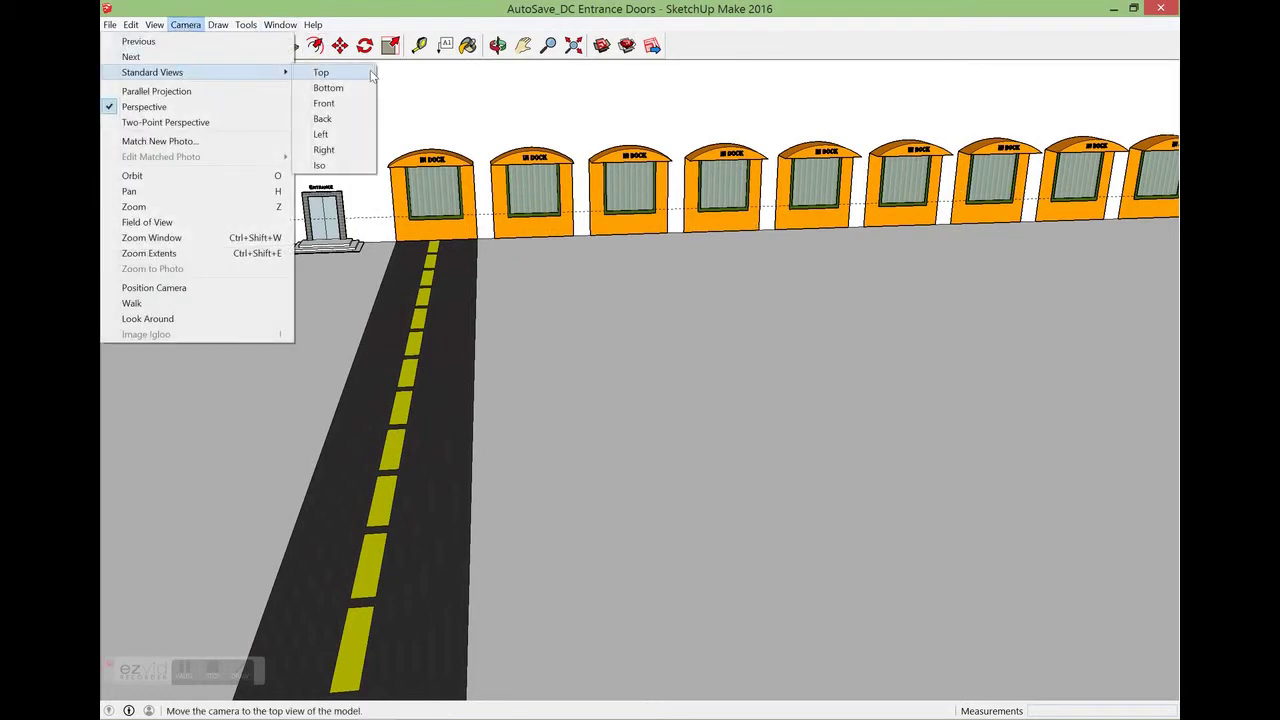
{"action": "left_click", "coordinate": [322, 72]}
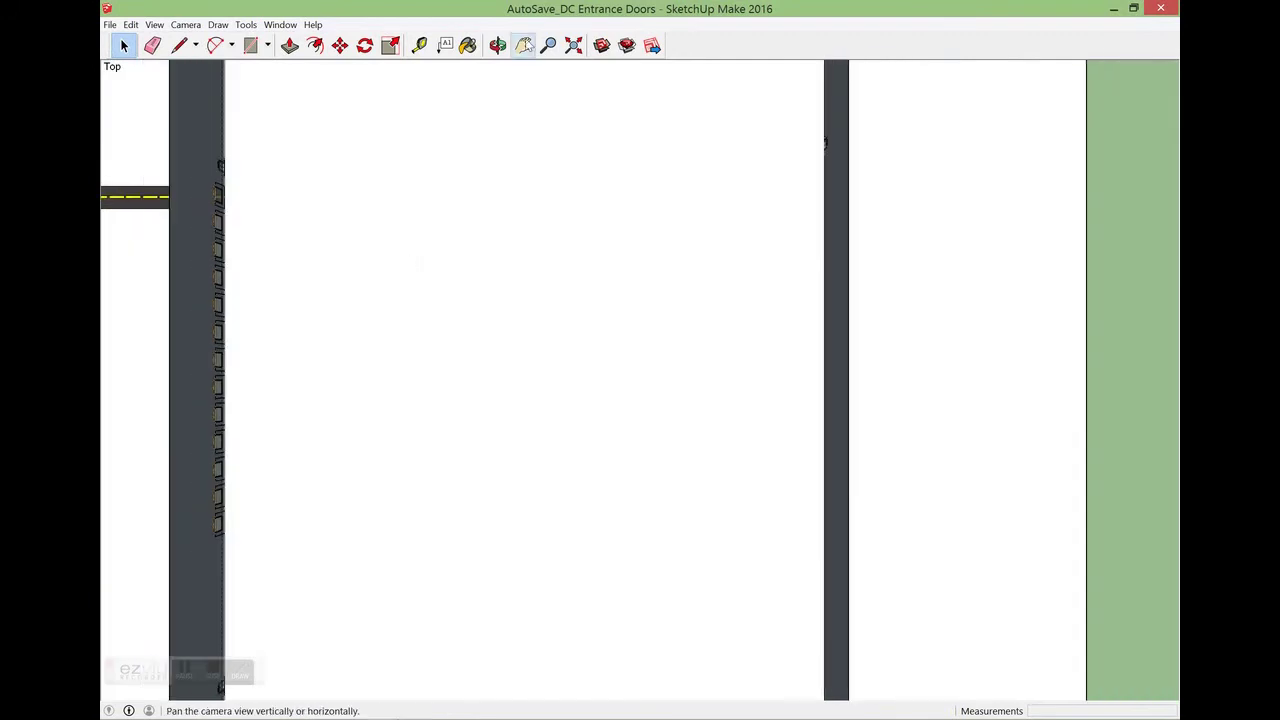
{"action": "left_click", "coordinate": [524, 45]}
{"action": "left_click_drag", "start_coordinate": [274, 237], "coordinate": [610, 237]}
{"action": "scroll", "coordinate": [610, 237], "scroll_direction": "up", "scroll_amount": 2}
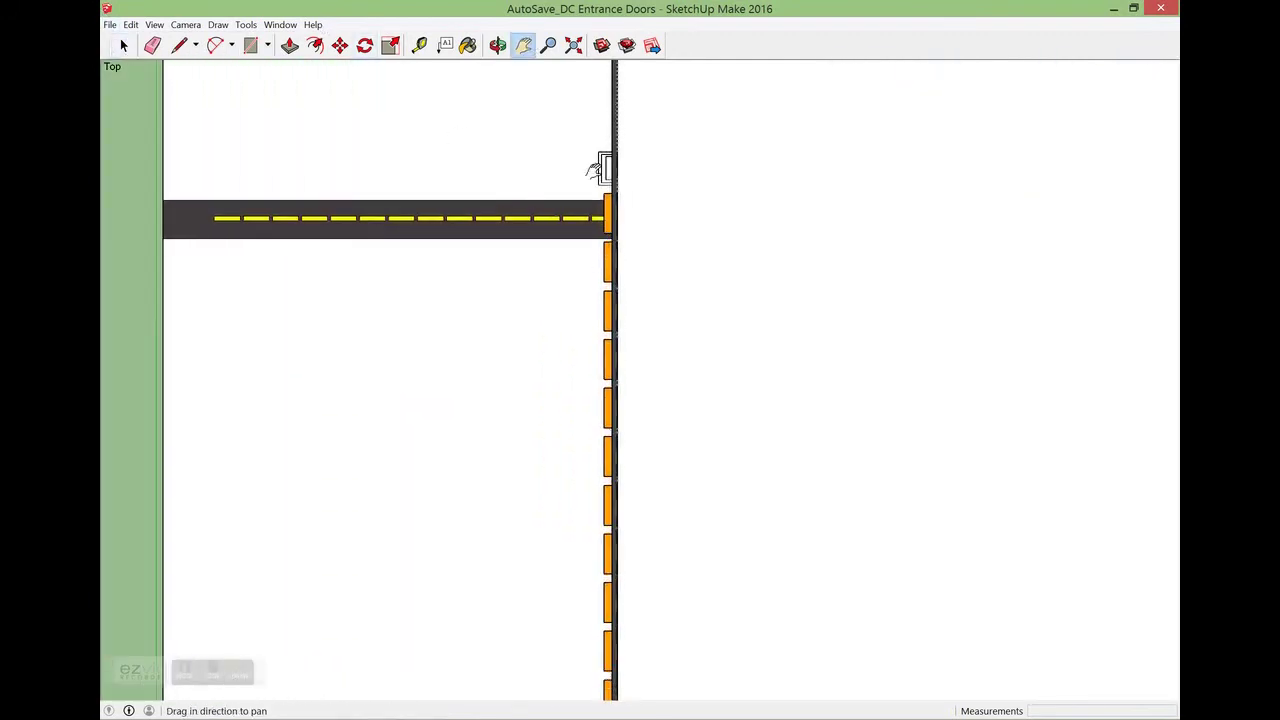
Copy the first lane with its stripes 17' along the row of docks to the second dock
{"action": "left_click", "coordinate": [124, 45]}
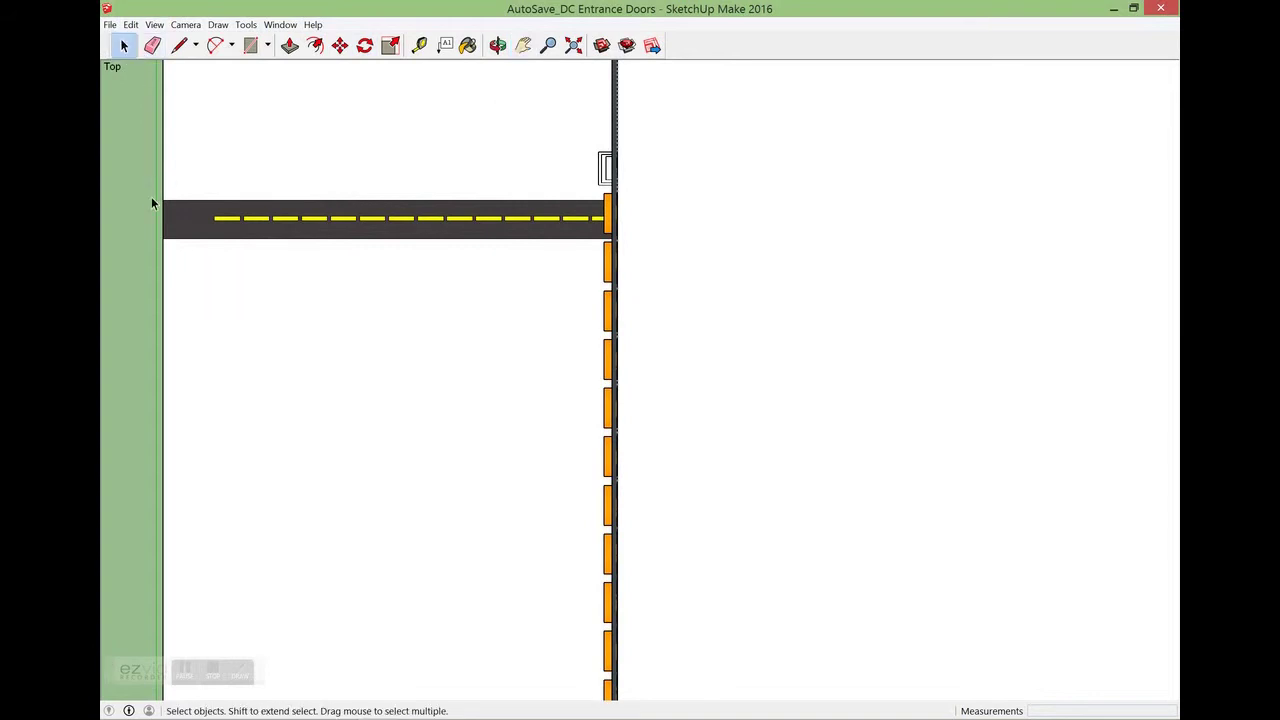
{"action": "left_click_drag", "start_coordinate": [260, 205], "coordinate": [605, 248]}
{"action": "scroll", "coordinate": [551, 238], "scroll_direction": "up", "scroll_amount": 3}
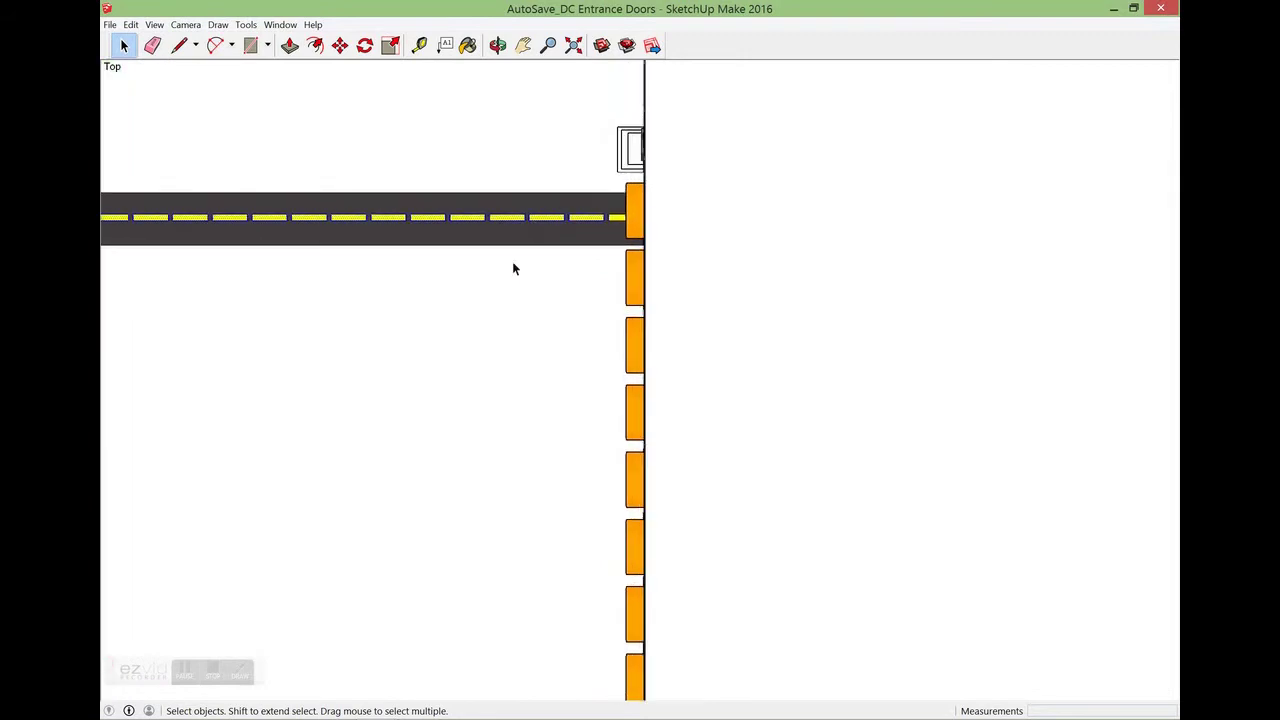
{"action": "left_click", "coordinate": [578, 210]}
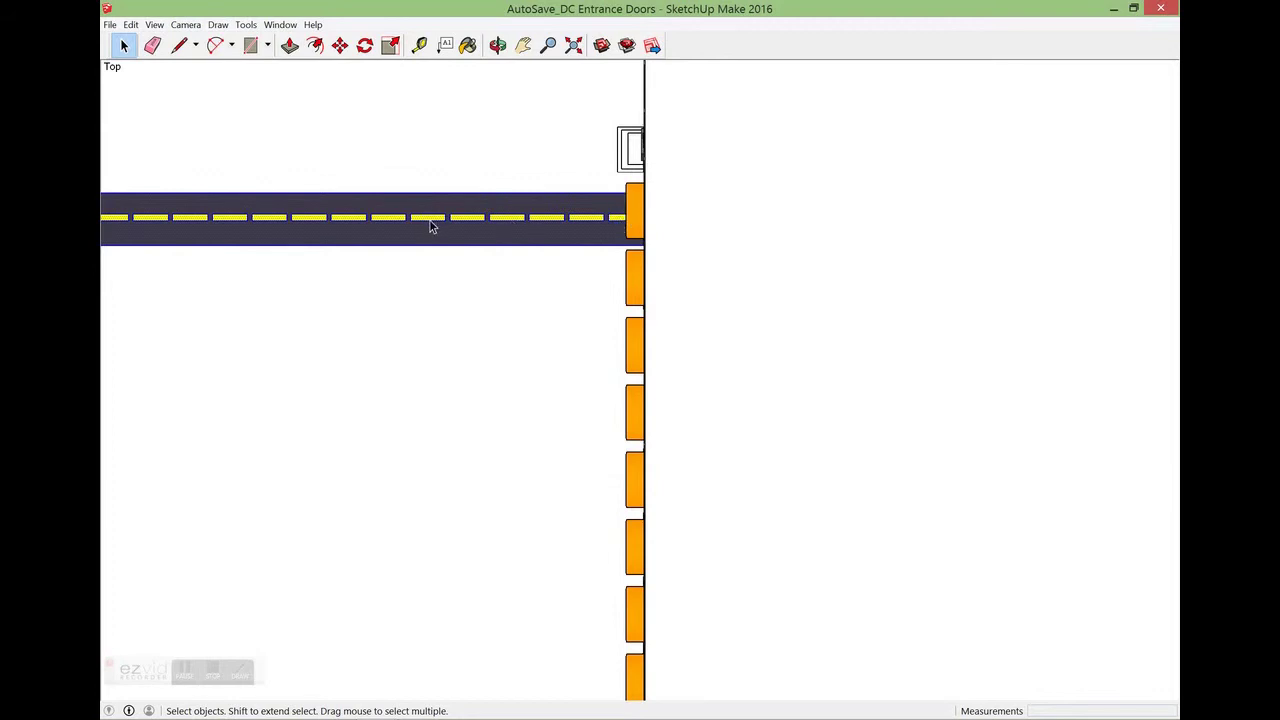
{"action": "scroll", "coordinate": [431, 227], "scroll_direction": "down", "scroll_amount": 1}
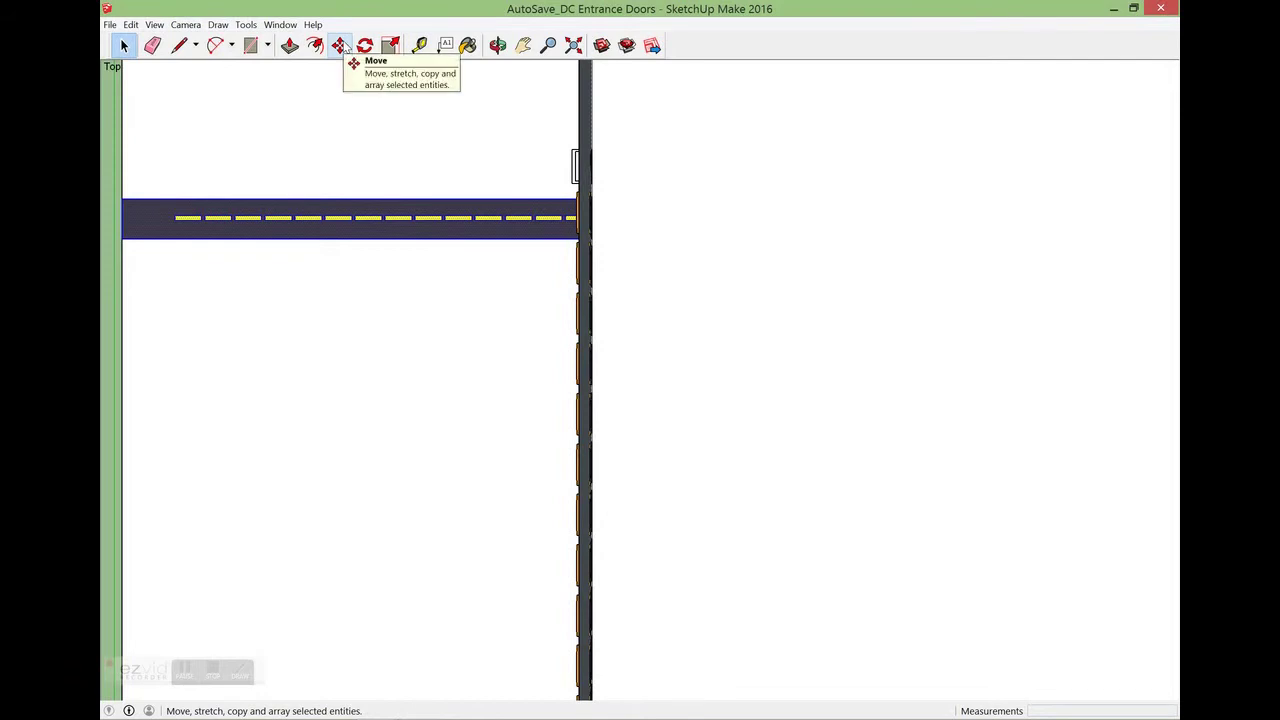
{"action": "left_click", "coordinate": [341, 46]}
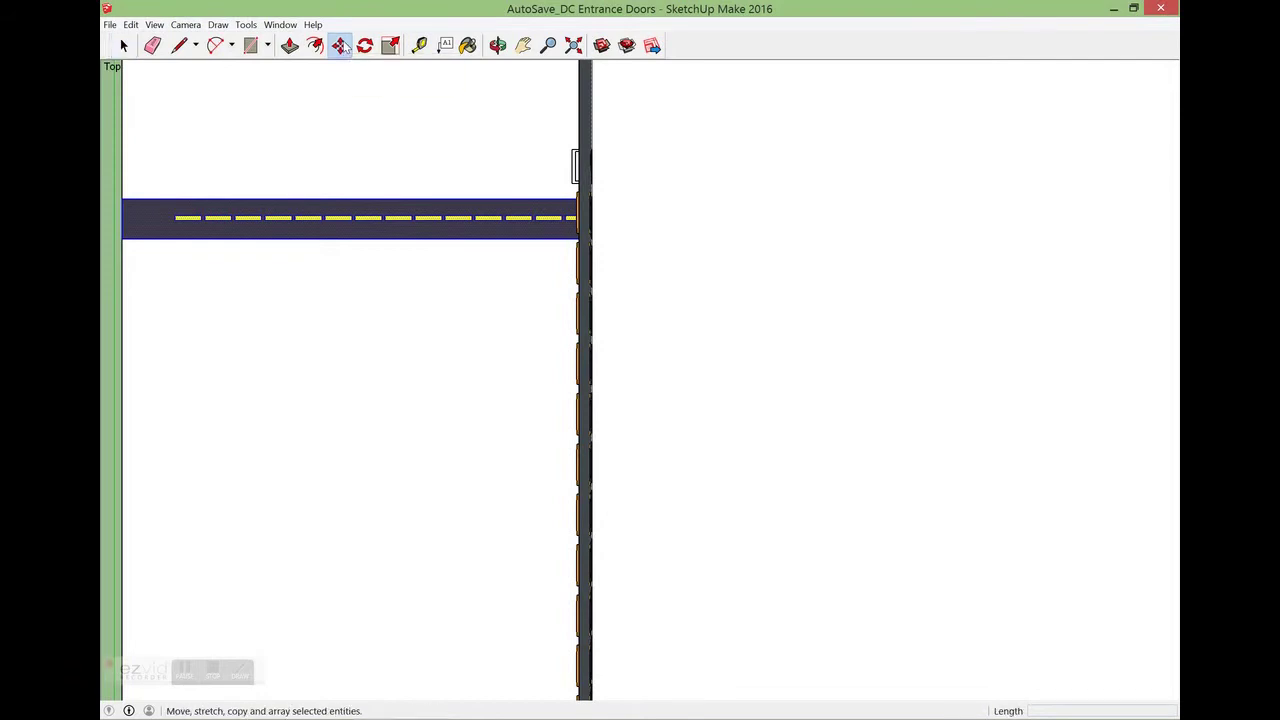
{"action": "key", "text": "ctrl"}
{"action": "left_click", "coordinate": [444, 229]}
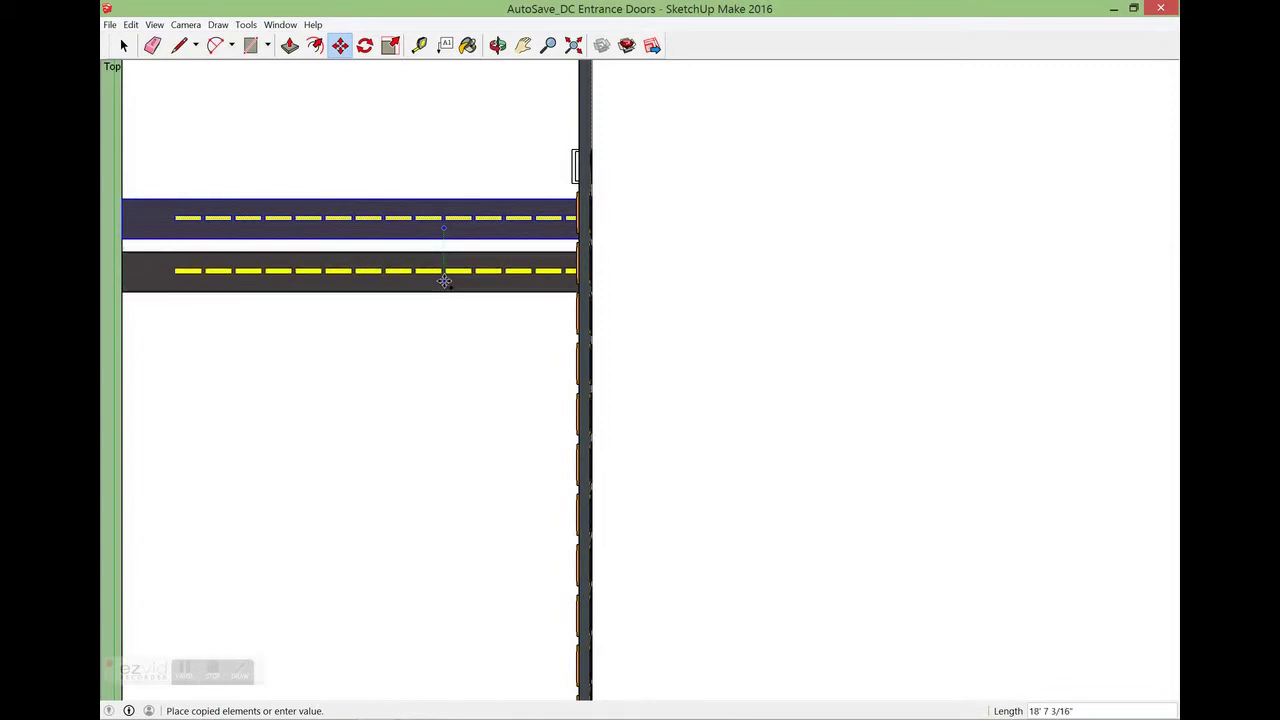
{"action": "scroll", "coordinate": [446, 280], "scroll_direction": "up", "scroll_amount": 3}
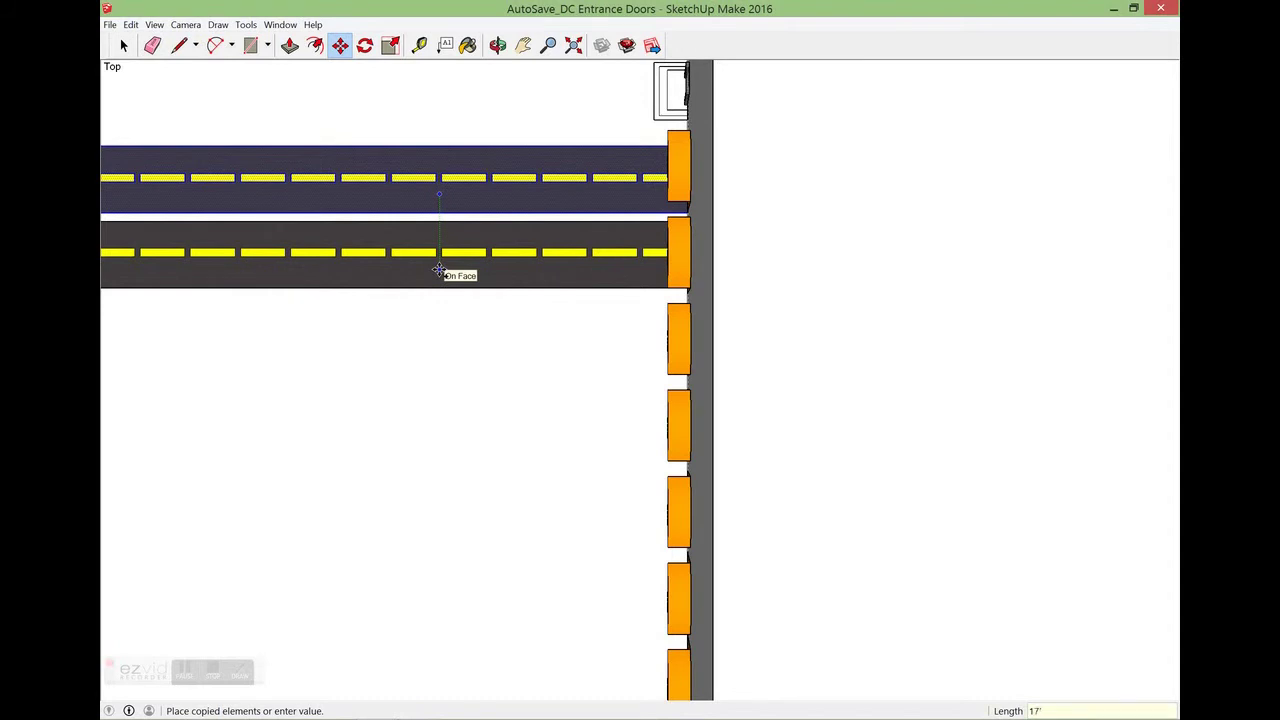
{"action": "key", "text": "Return"}
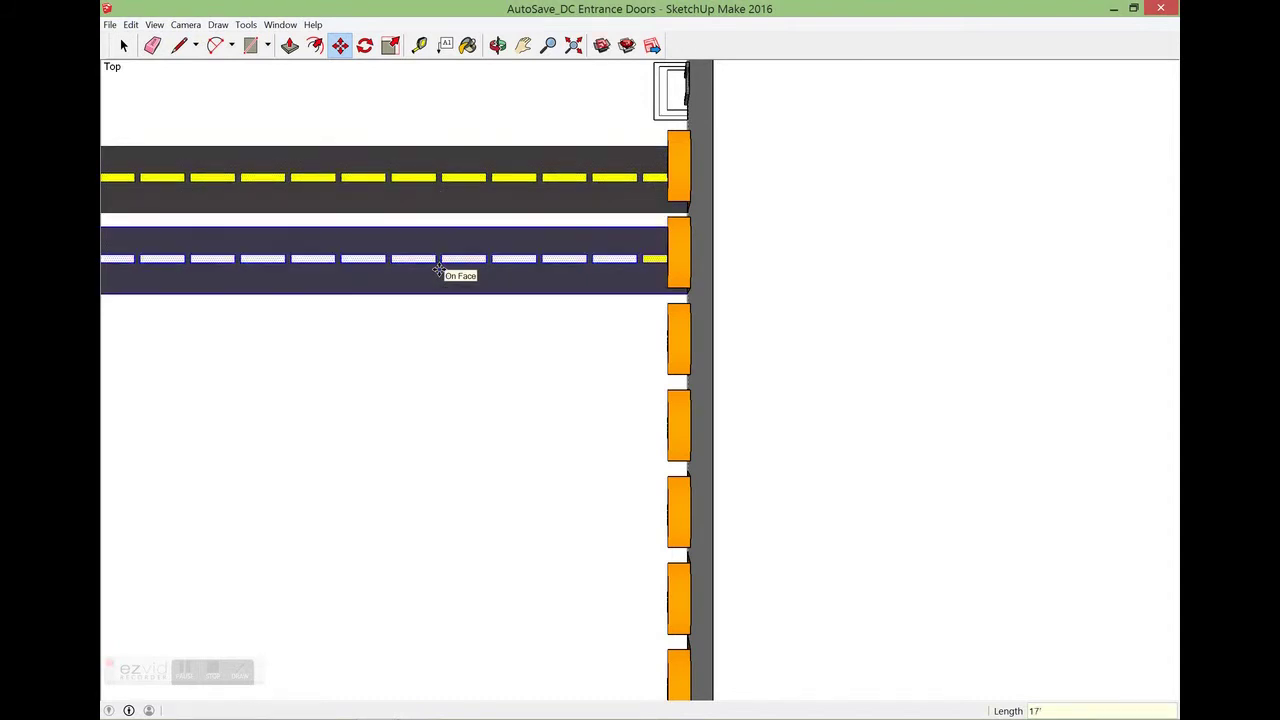
Try to repeat the lane copy as a 12x array, and delete the copied lane
{"action": "left_click", "coordinate": [487, 295]}
{"action": "key", "text": "Return"}
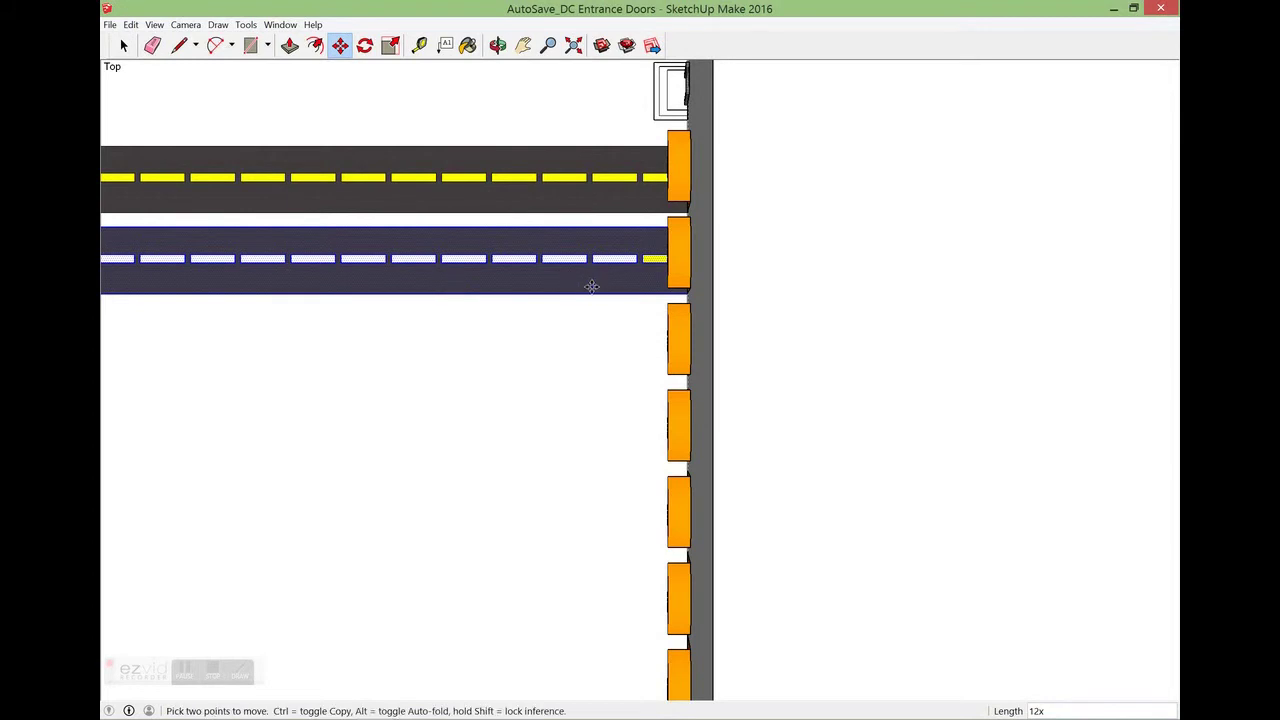
{"action": "key", "text": "Delete"}
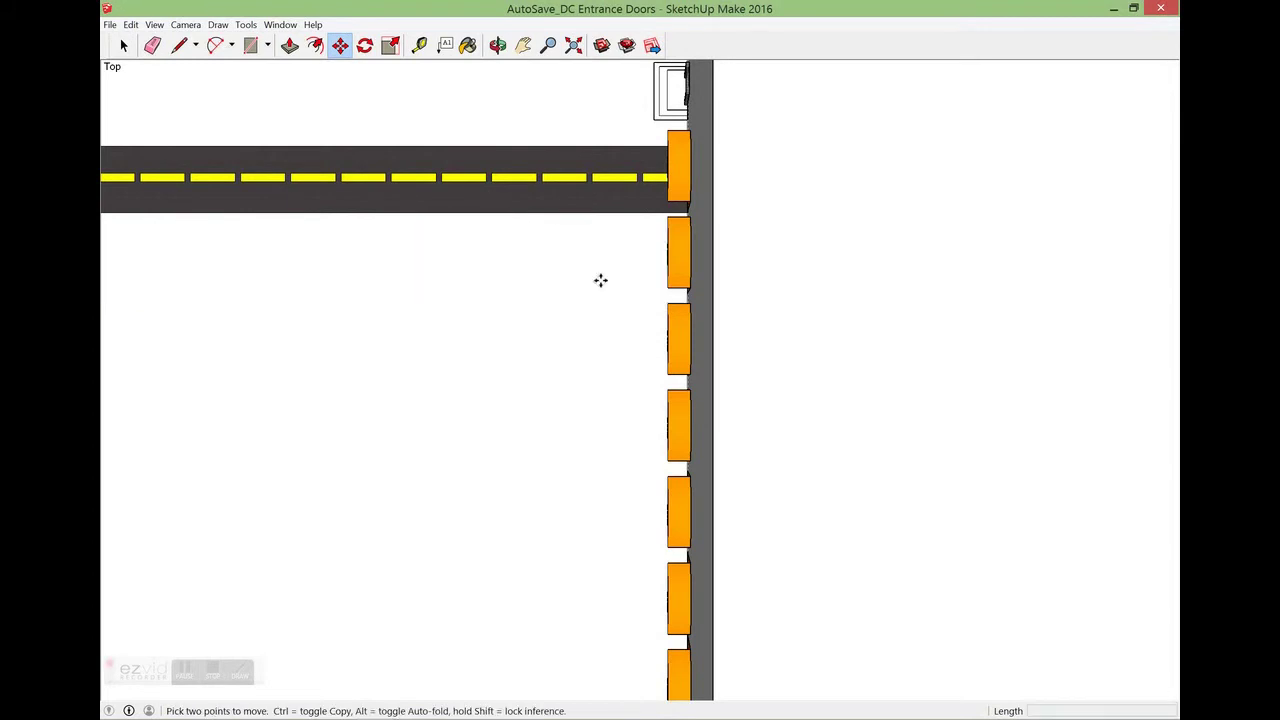
Copy the first lane with its stripes 17' along the row of docks and repeat it as a 12x array
{"action": "key", "text": "space"}
{"action": "scroll", "coordinate": [446, 220], "scroll_direction": "down", "scroll_amount": 3}
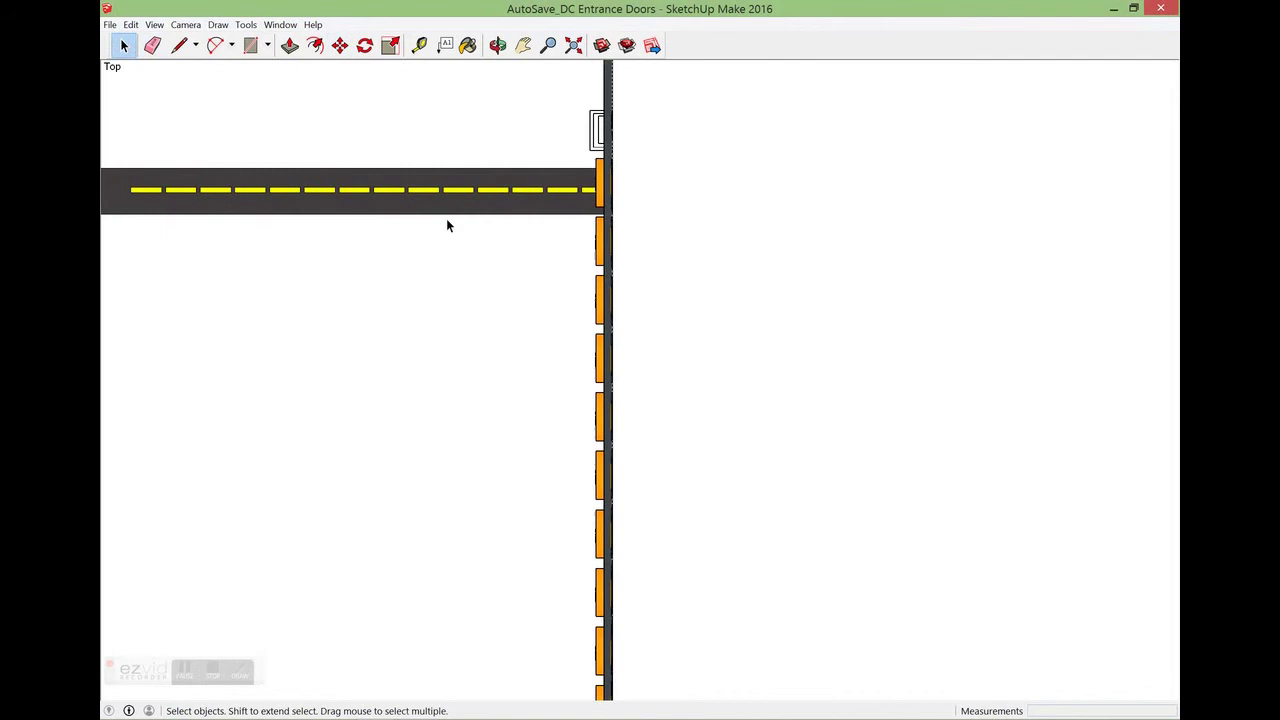
{"action": "left_click", "coordinate": [522, 45]}
{"action": "left_click_drag", "start_coordinate": [449, 129], "coordinate": [530, 187]}
{"action": "scroll", "coordinate": [527, 187], "scroll_direction": "up", "scroll_amount": 2}
{"action": "scroll", "coordinate": [357, 129], "scroll_direction": "down", "scroll_amount": 2}
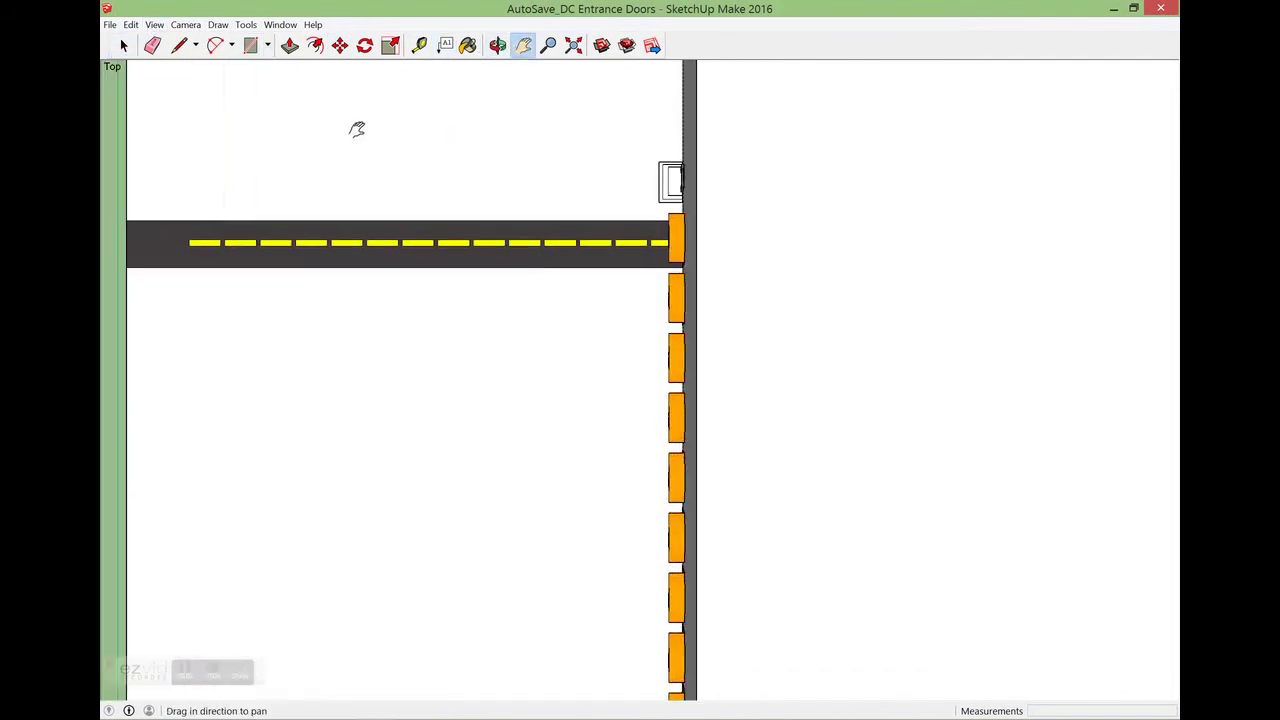
{"action": "key", "text": "space"}
{"action": "left_click_drag", "start_coordinate": [142, 205], "coordinate": [634, 262]}
{"action": "scroll", "coordinate": [628, 258], "scroll_direction": "up", "scroll_amount": 1}
{"action": "scroll", "coordinate": [628, 258], "scroll_direction": "up", "scroll_amount": 1}
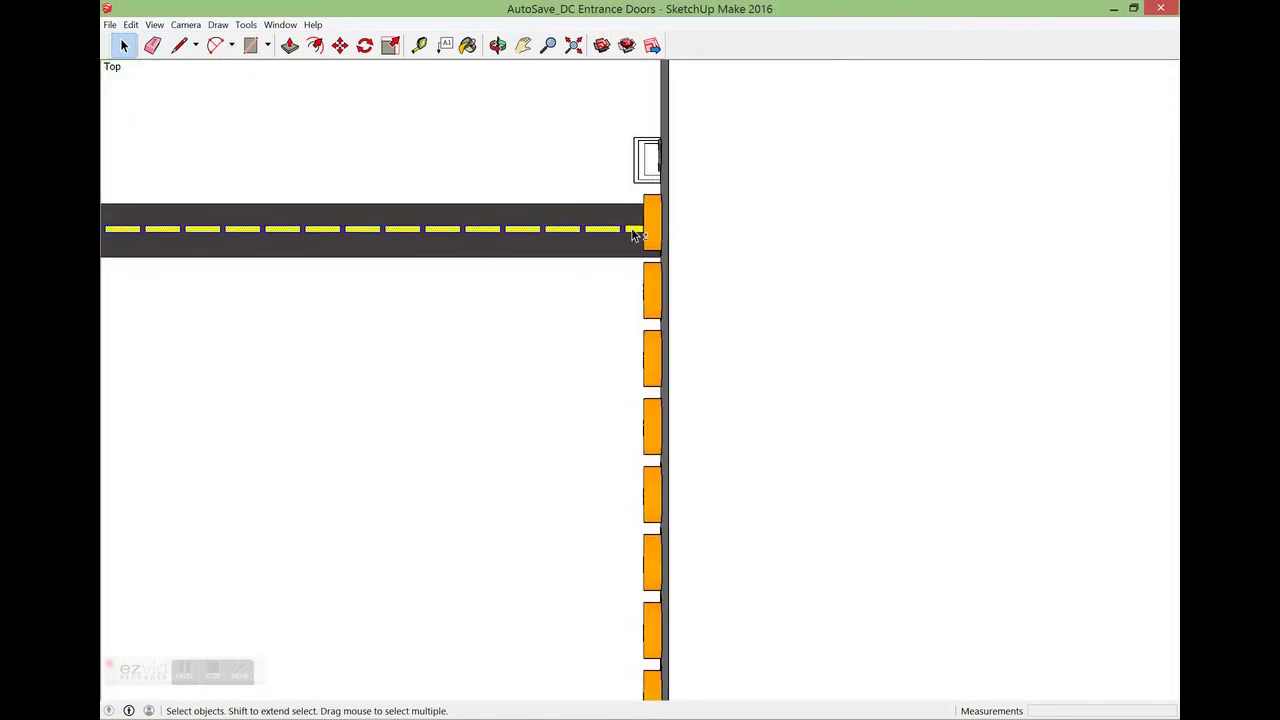
{"action": "left_click", "coordinate": [608, 215]}
{"action": "scroll", "coordinate": [563, 230], "scroll_direction": "down", "scroll_amount": 1}
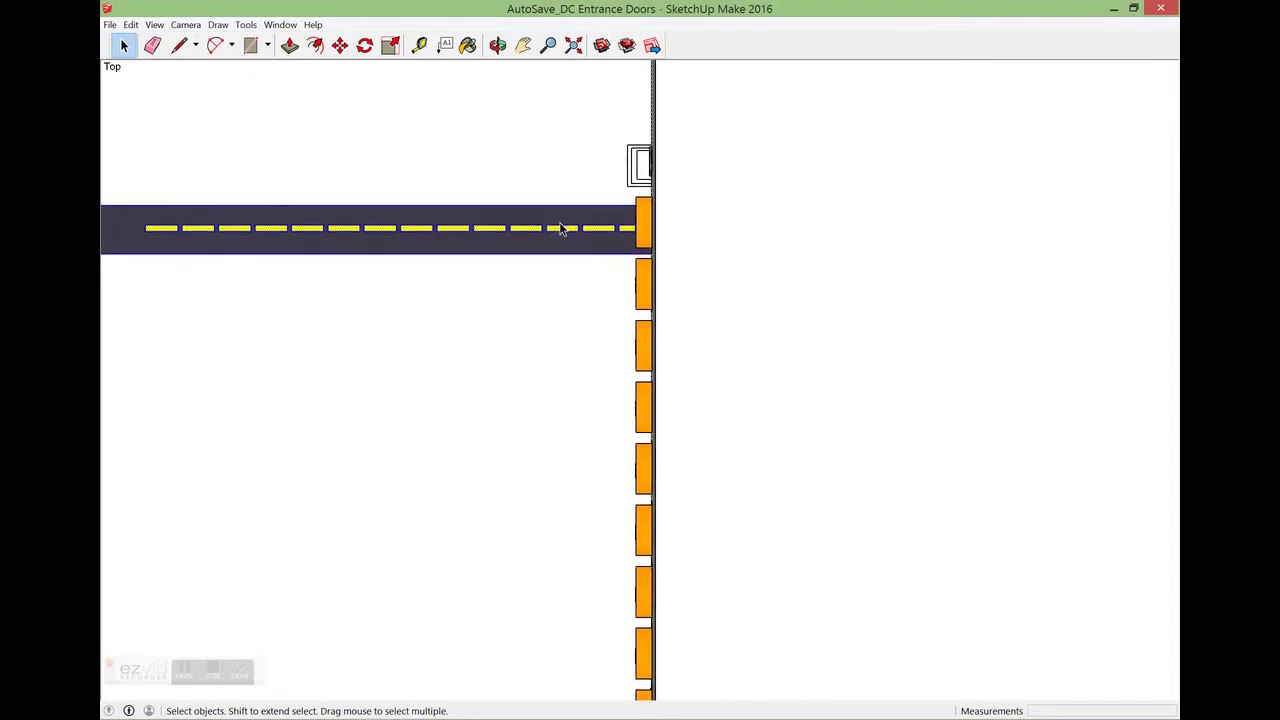
{"action": "scroll", "coordinate": [561, 229], "scroll_direction": "down", "scroll_amount": 1}
{"action": "left_click", "coordinate": [340, 45]}
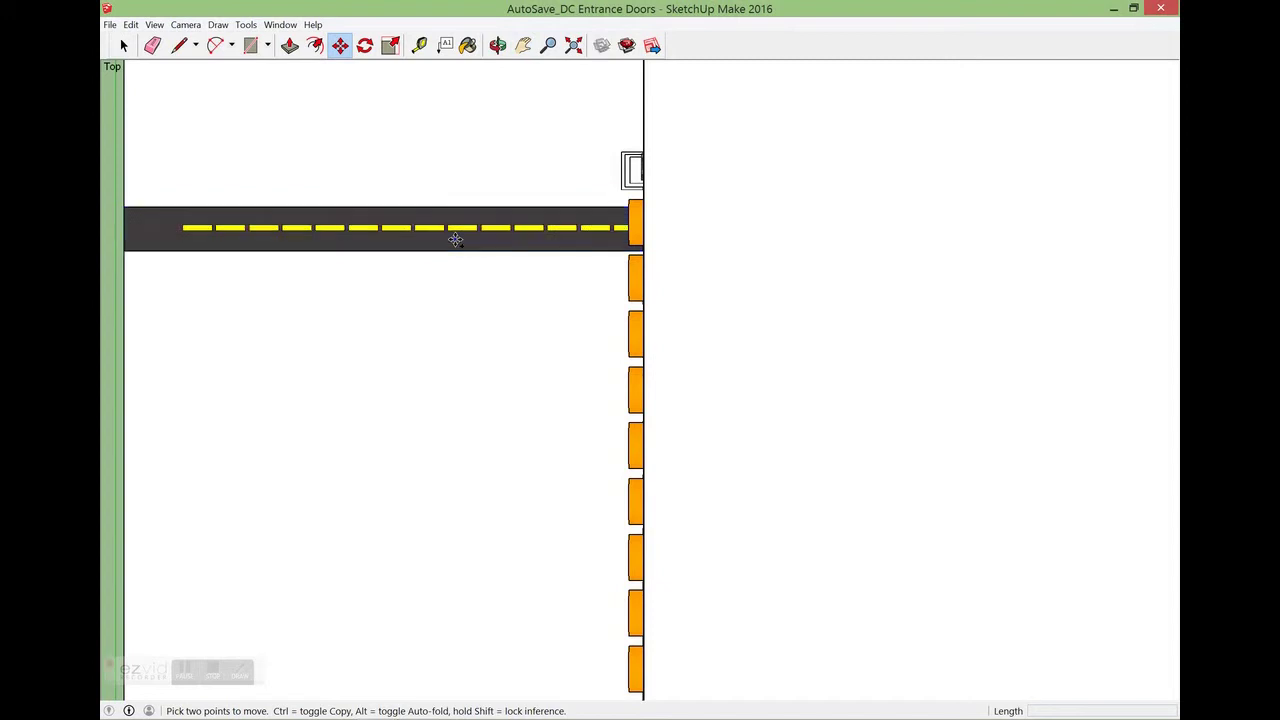
{"action": "left_click", "coordinate": [455, 239], "text": "ctrl"}
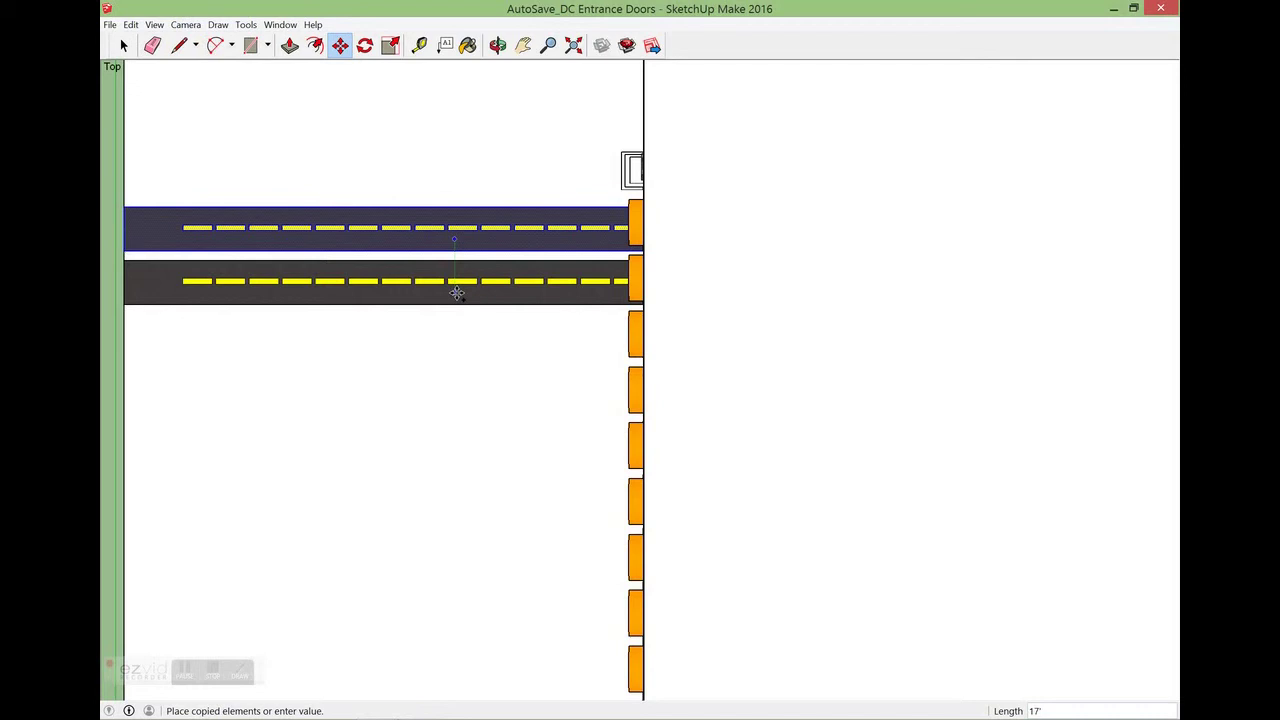
{"action": "left_click", "coordinate": [456, 292]}
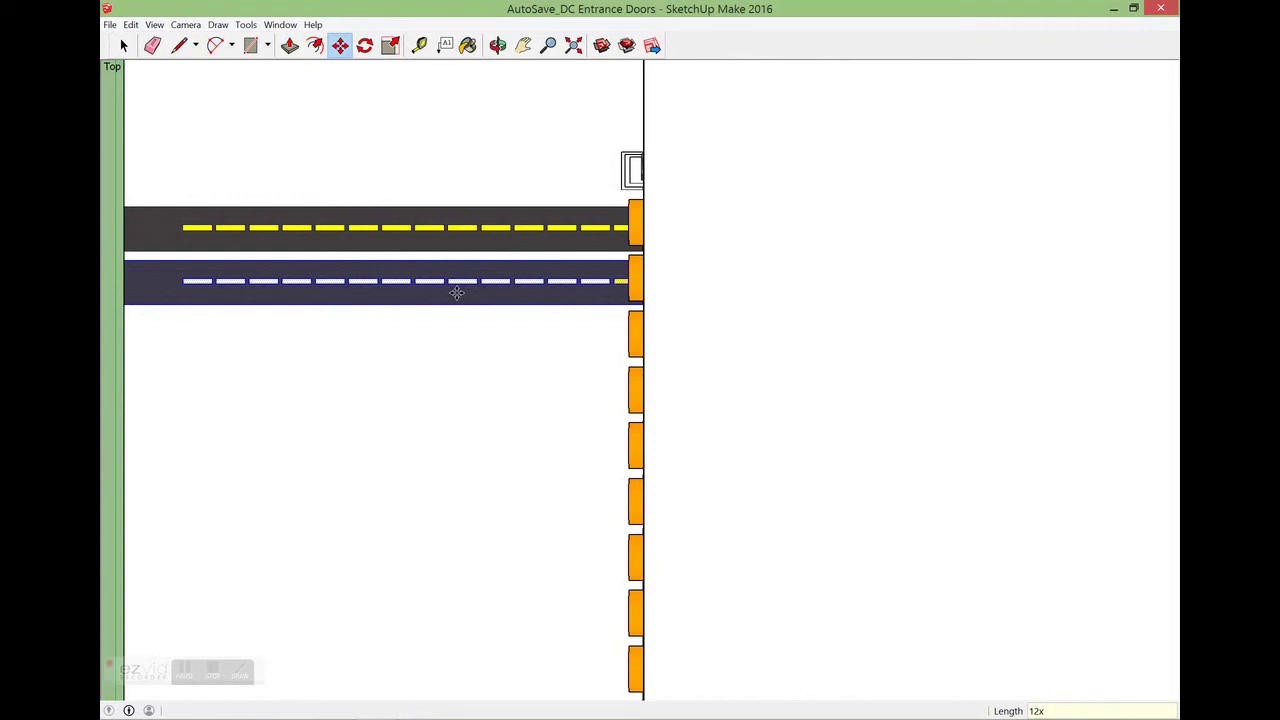
{"action": "key", "text": "Return"}
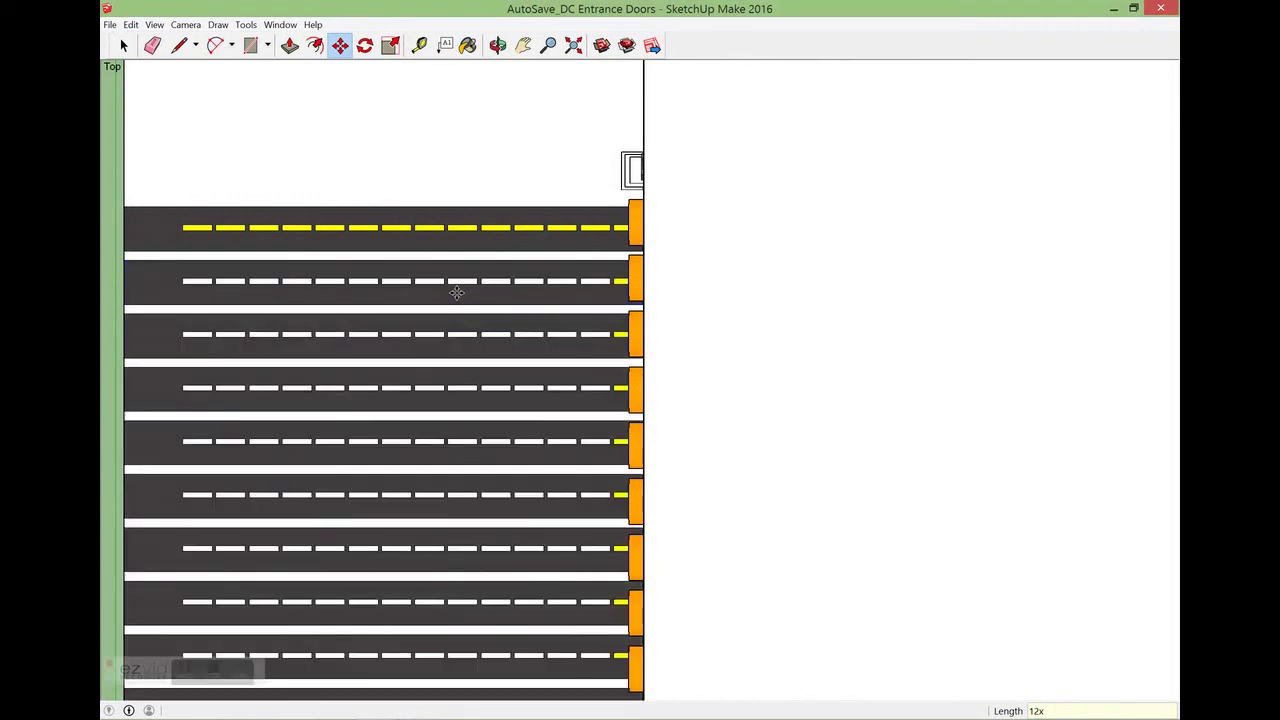
Orbit out of the top view to inspect the row of docks and the copied lanes from an oblique angle
{"action": "left_click", "coordinate": [497, 45]}
{"action": "left_click_drag", "start_coordinate": [743, 484], "coordinate": [867, 427]}
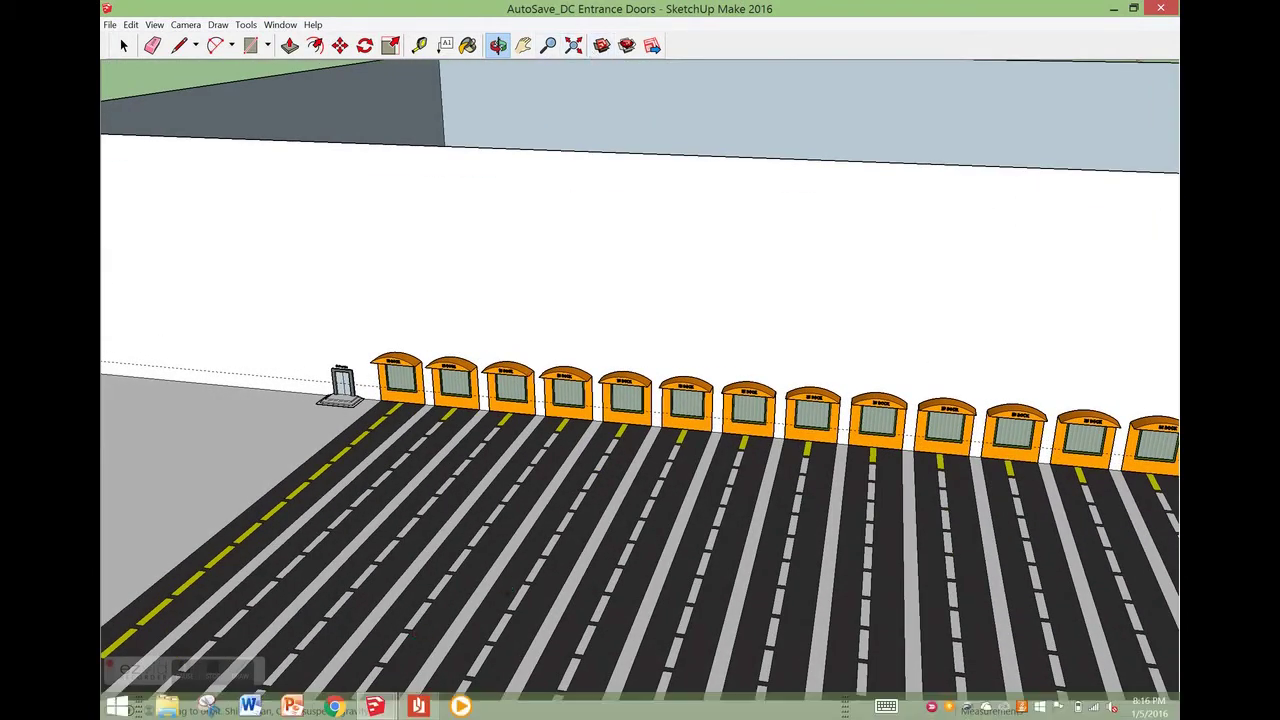
Switch to the Fresh Direct DC_Familiare model and examine its row of OUT DOCK doors, lane striping and parked truck
{"action": "mouse_move", "coordinate": [378, 707]}
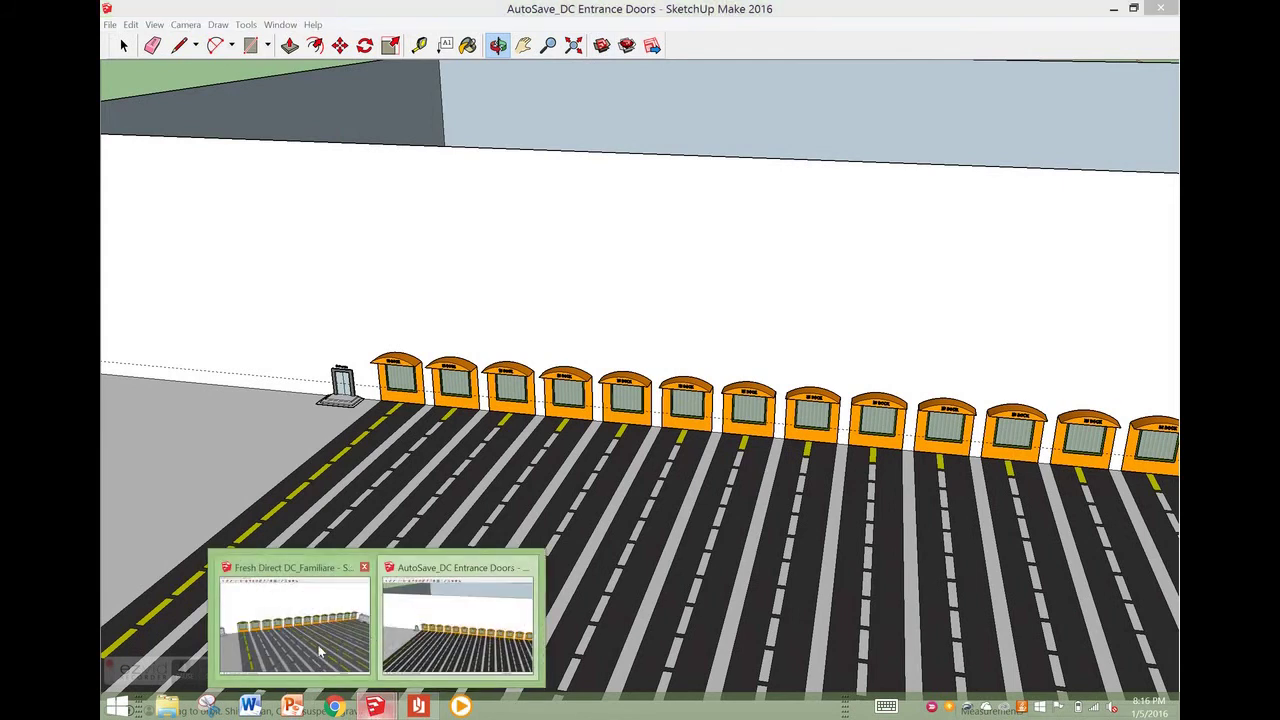
{"action": "left_click", "coordinate": [295, 625]}
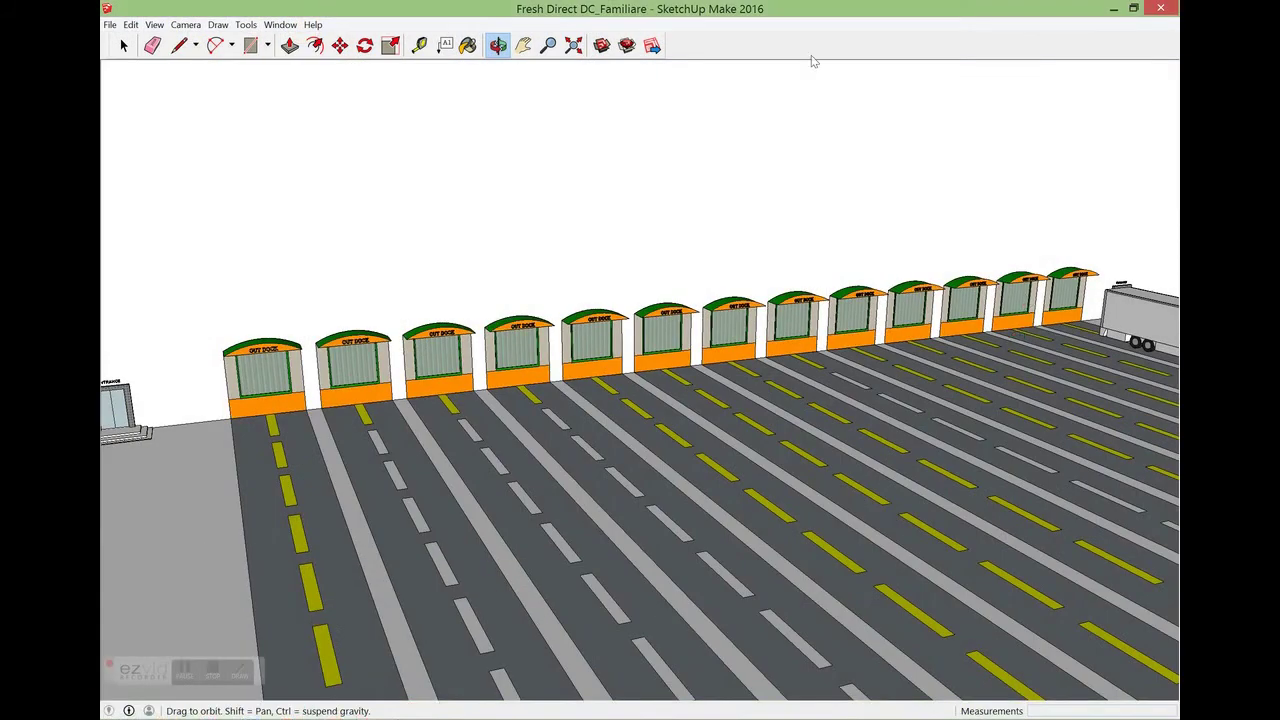
{"action": "left_click", "coordinate": [523, 45]}
{"action": "left_click_drag", "start_coordinate": [903, 209], "coordinate": [820, 368]}
{"action": "left_click", "coordinate": [497, 45]}
{"action": "left_click_drag", "start_coordinate": [633, 374], "coordinate": [765, 377]}
{"action": "left_click_drag", "start_coordinate": [830, 470], "coordinate": [642, 414]}
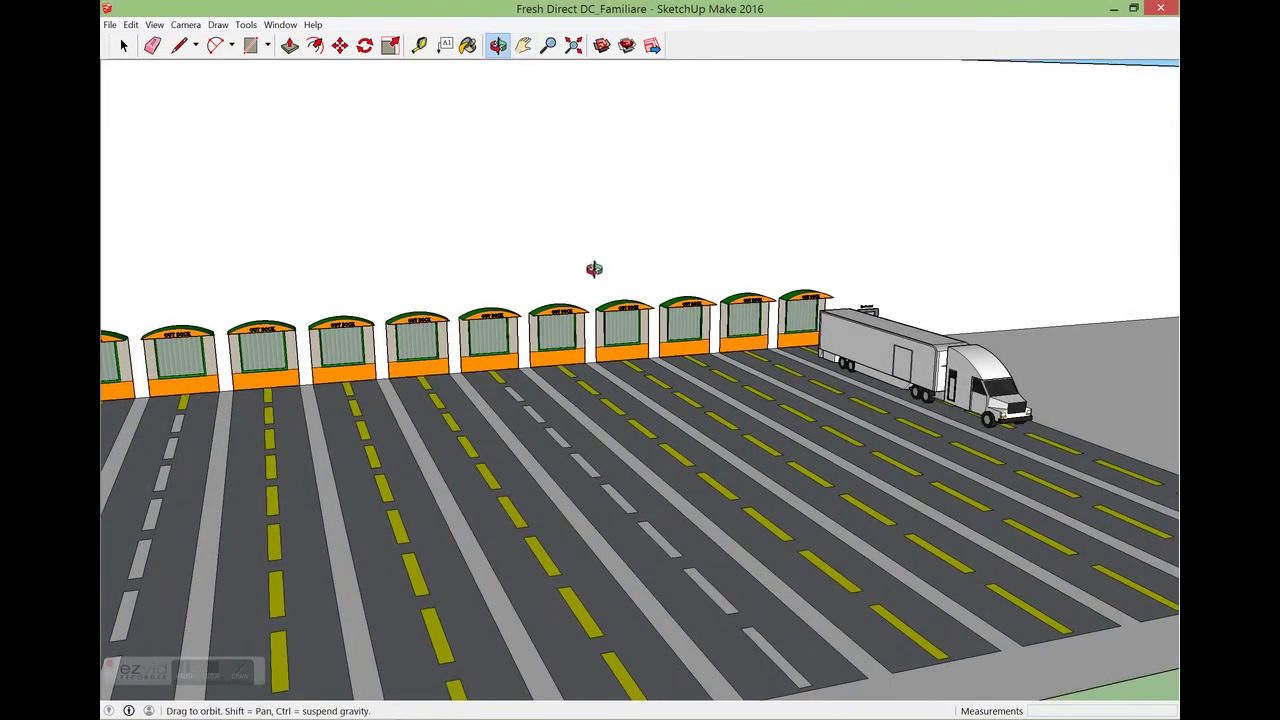
{"action": "left_click_drag", "start_coordinate": [594, 266], "coordinate": [575, 232]}
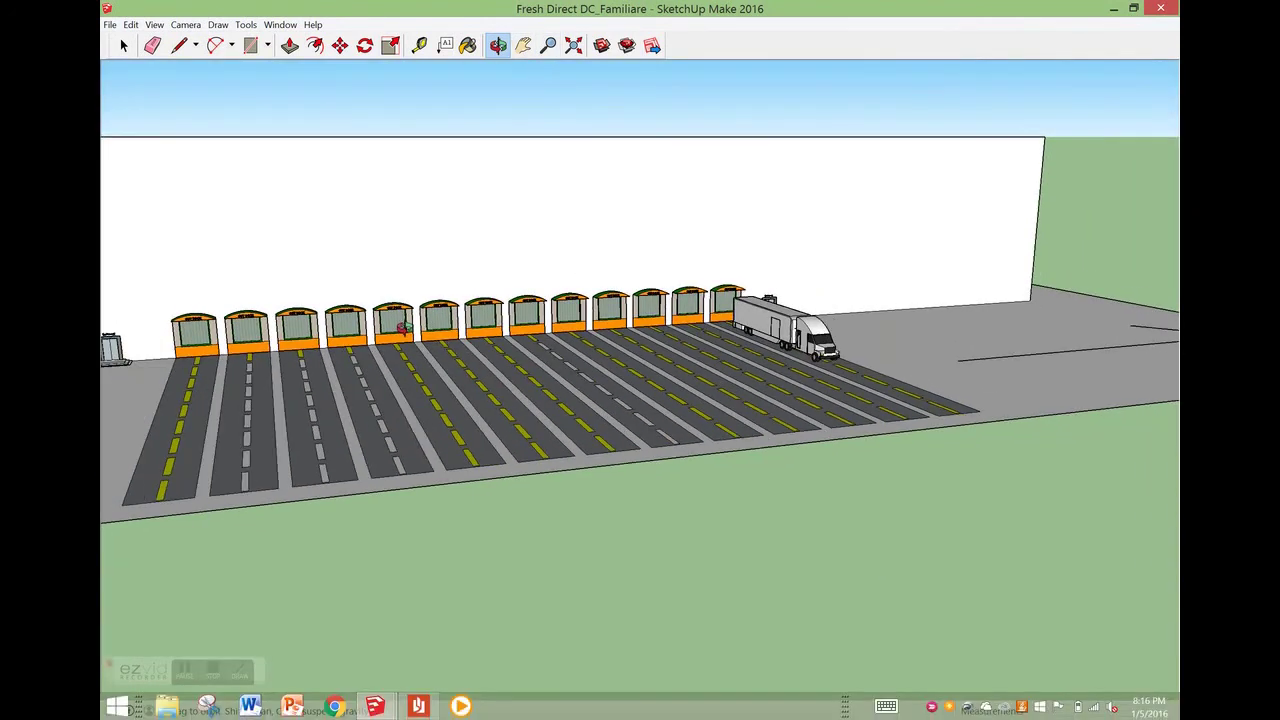
{"action": "scroll", "coordinate": [403, 327], "scroll_direction": "up", "scroll_amount": 5}
Switch back to the AutoSave_DC Entrance Doors model and inspect the IN DOCK doors and striped lanes close up
{"action": "mouse_move", "coordinate": [327, 715]}
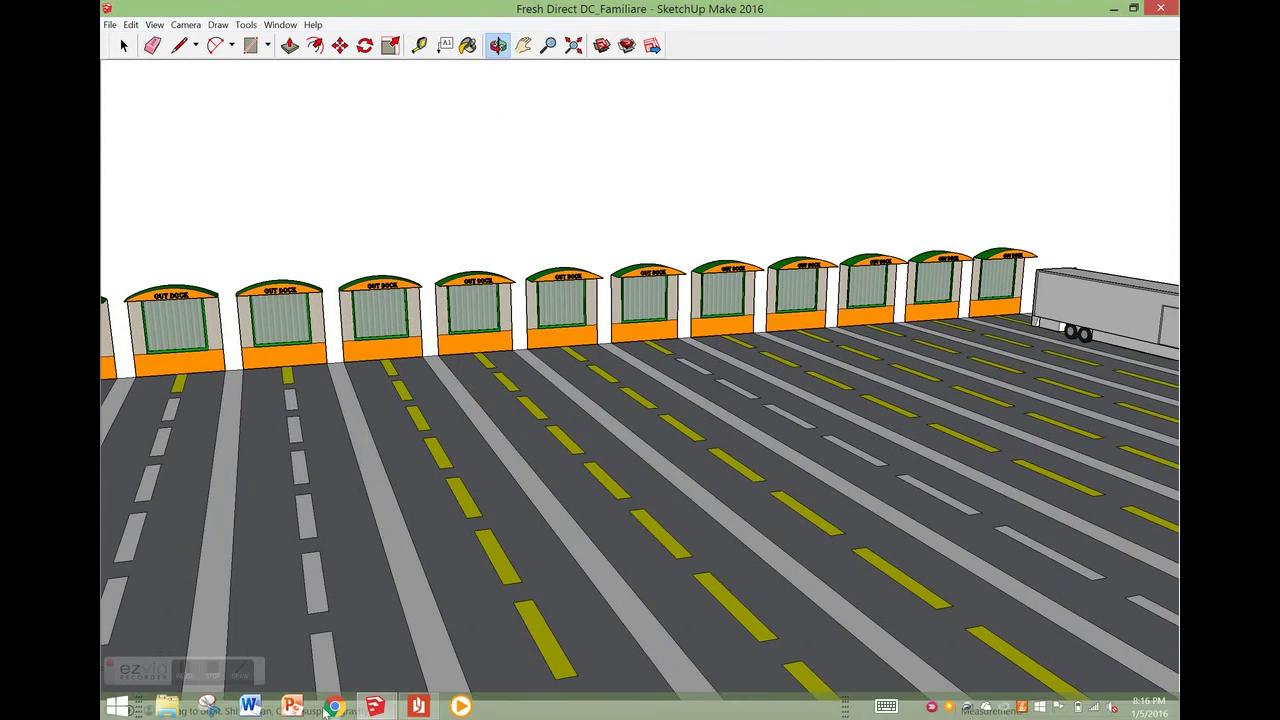
{"action": "mouse_move", "coordinate": [380, 708]}
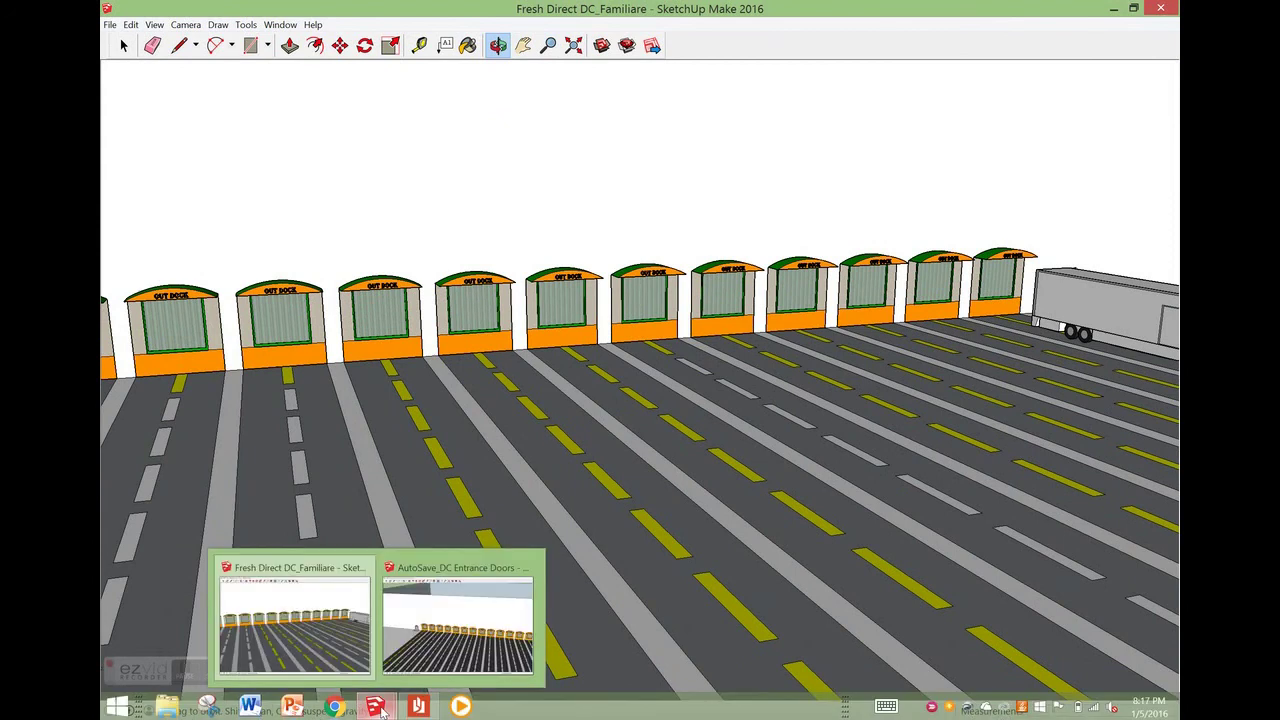
{"action": "left_click", "coordinate": [458, 618]}
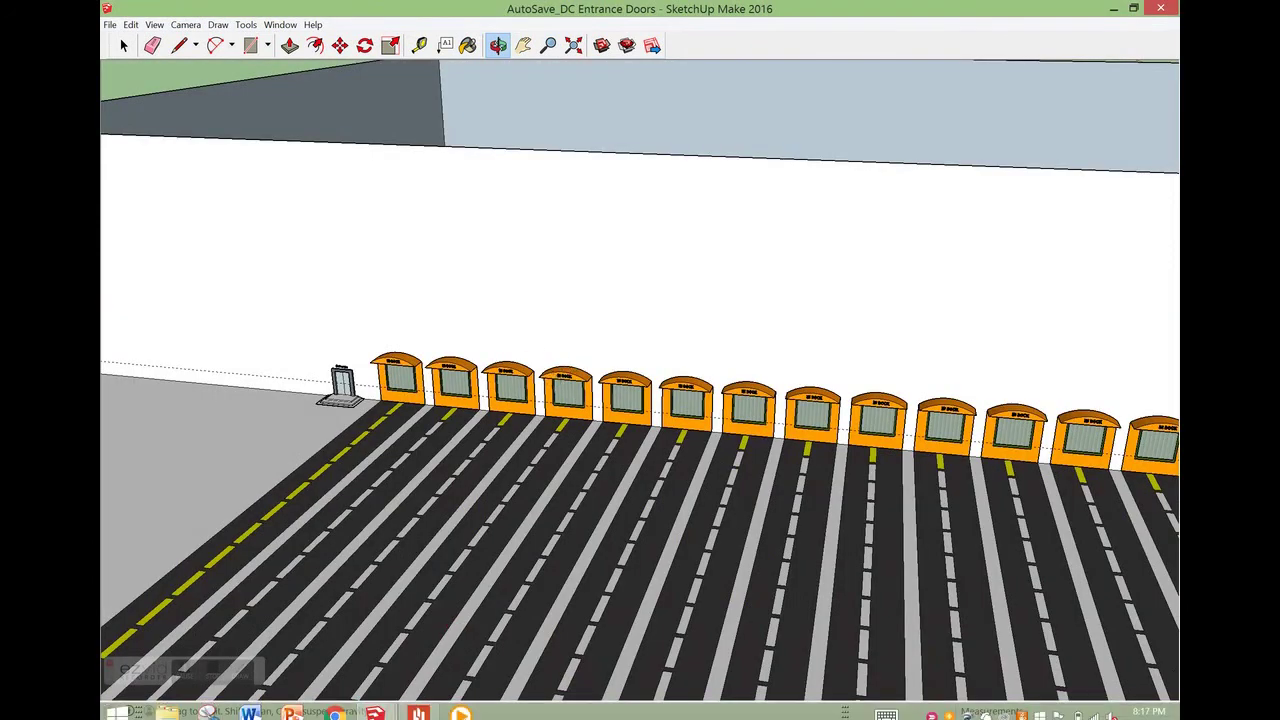
{"action": "scroll", "coordinate": [518, 479], "scroll_direction": "up", "scroll_amount": 3}
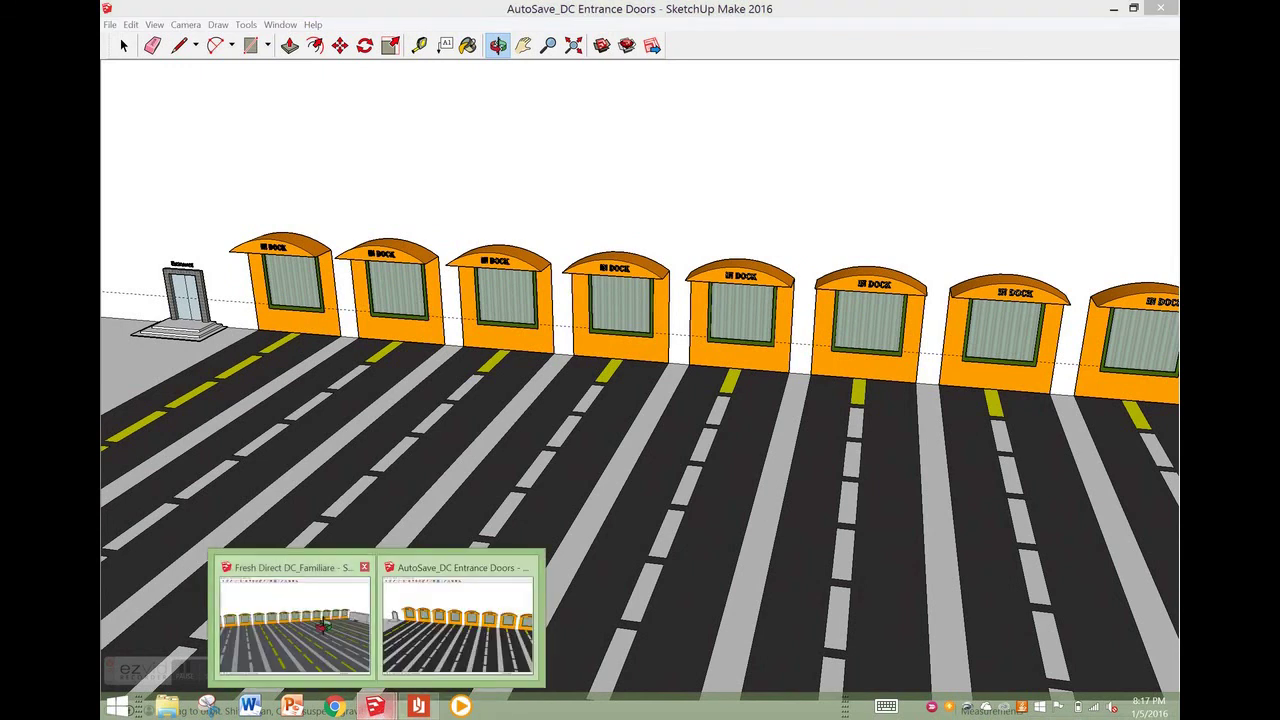
Return to the Fresh Direct DC_Familiare model and view its dock row and lanes for comparison
{"action": "left_click", "coordinate": [322, 625]}
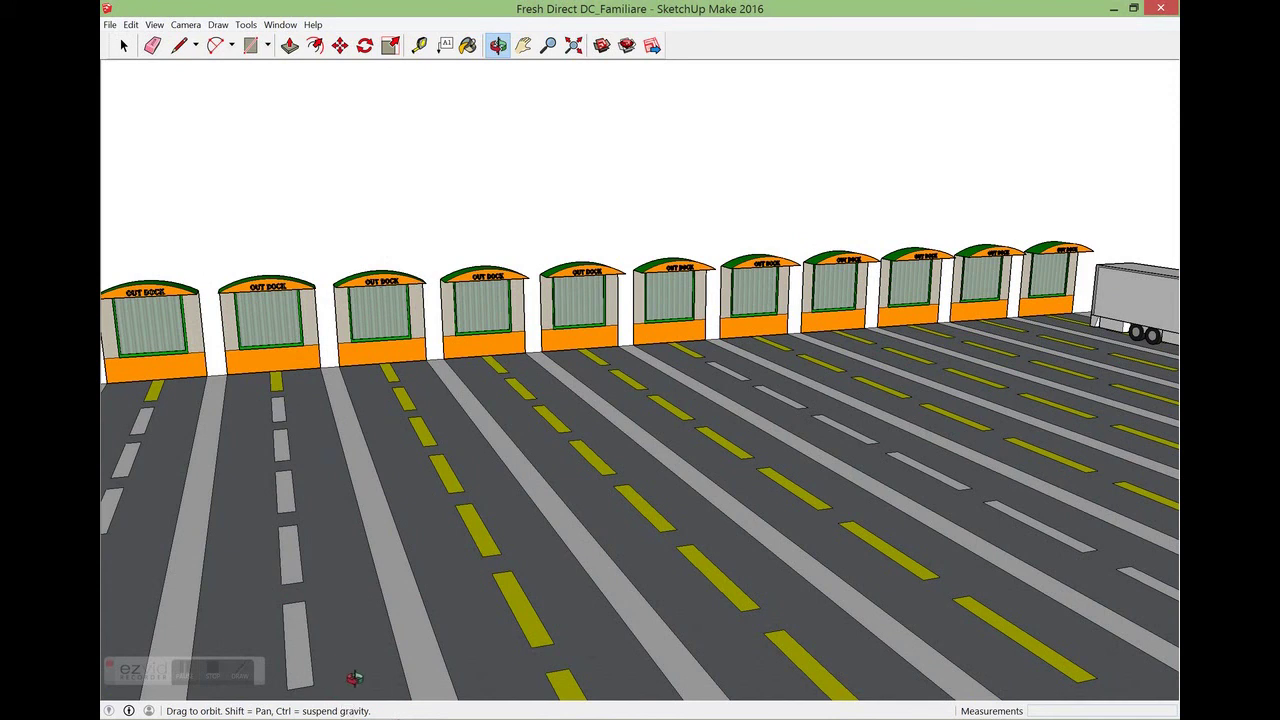
{"action": "left_click_drag", "start_coordinate": [640, 298], "coordinate": [597, 356]}
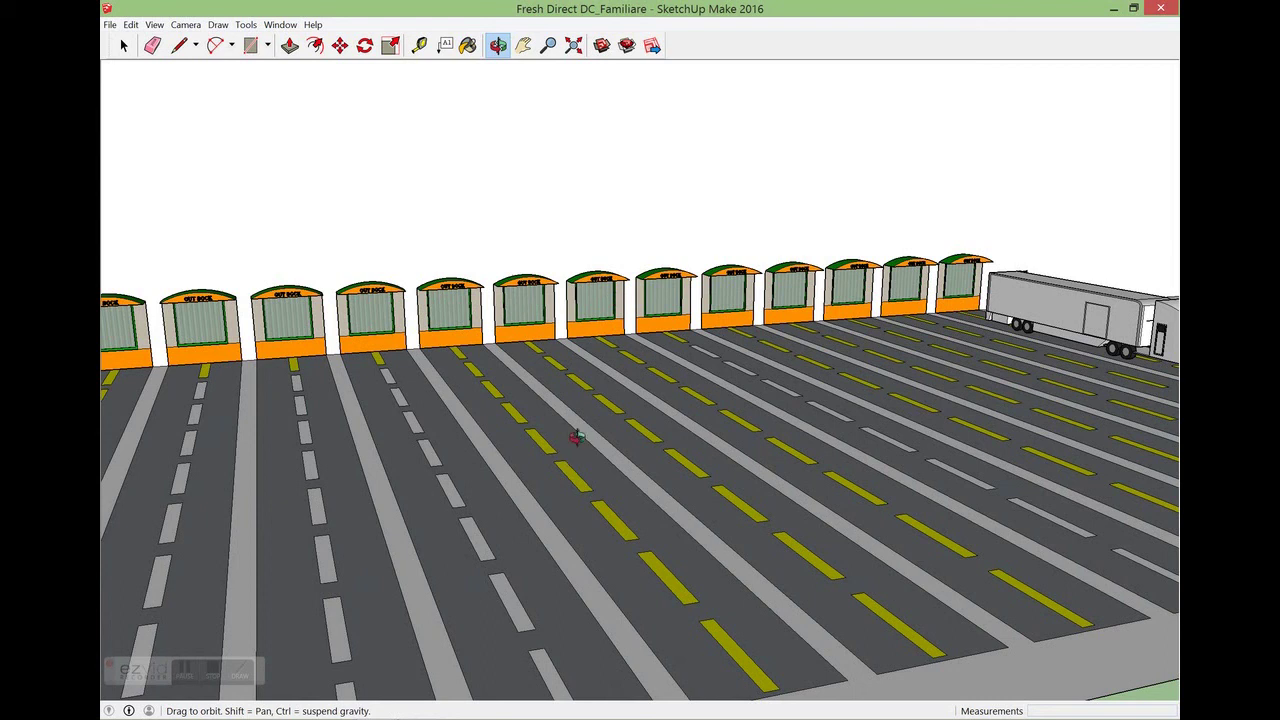
{"action": "left_click", "coordinate": [214, 670]}
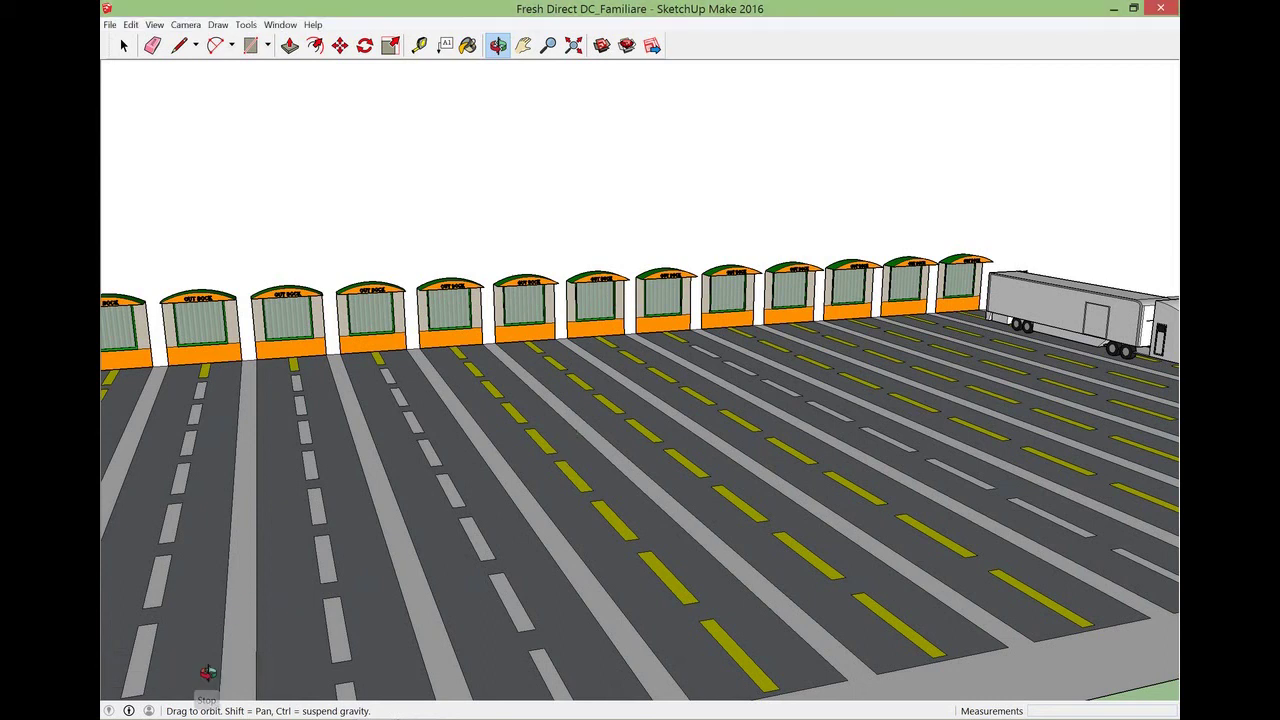